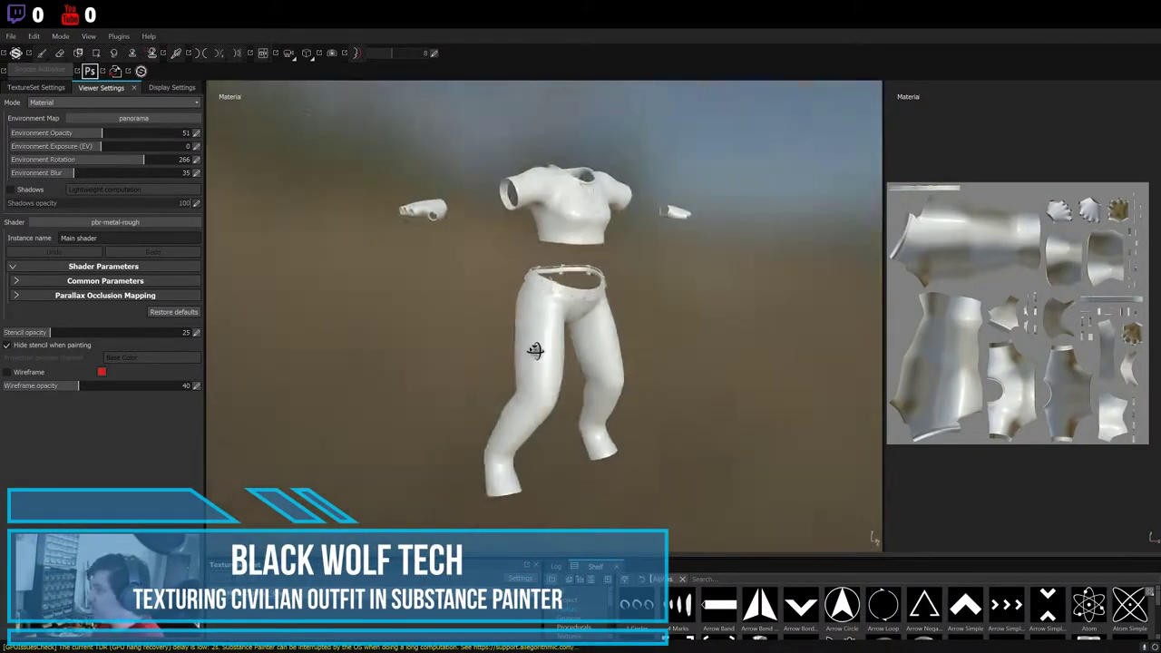
- Turn the plain white, untextured outfit to face the front and zoom in
{"action": "left_click_drag", "start_coordinate": [536, 350], "coordinate": [562, 350], "text": "alt"}
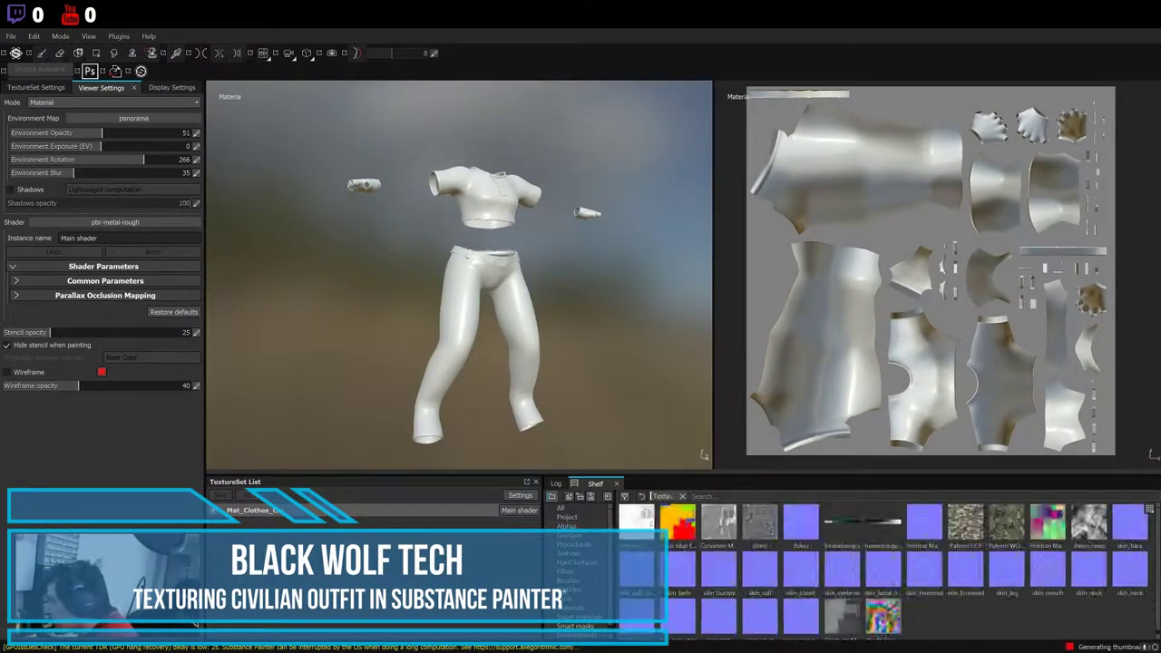
{"action": "scroll", "coordinate": [964, 585], "scroll_direction": "up", "scroll_amount": 5}
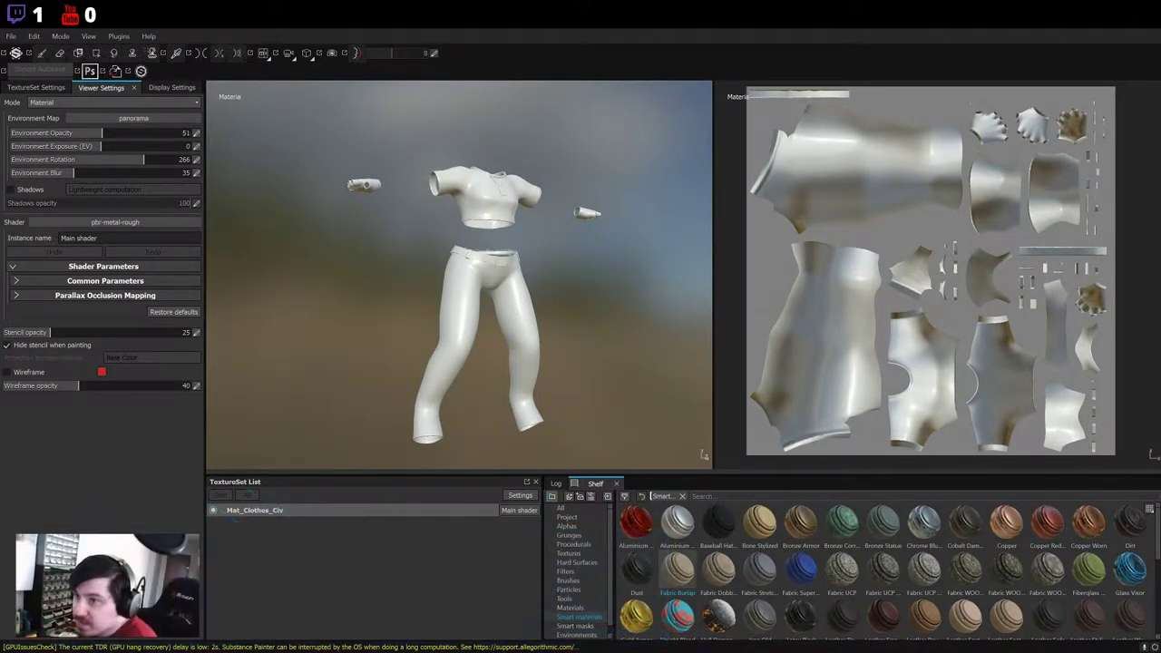
- Try the Fabric Burlap smart material on the outfit and orbit to the shirt front
{"action": "scroll", "coordinate": [550, 311], "scroll_direction": "up", "scroll_amount": 5}
{"action": "left_click_drag", "start_coordinate": [550, 311], "coordinate": [471, 299], "text": "alt"}
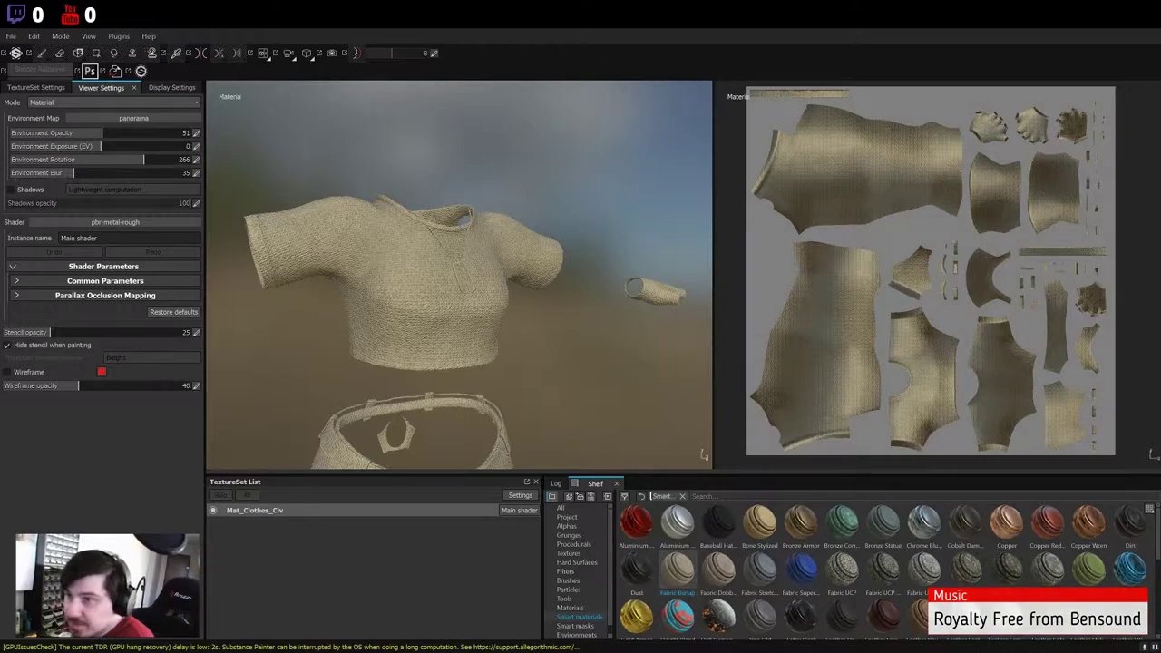
{"action": "left_click_drag", "start_coordinate": [459, 275], "coordinate": [508, 272], "text": "alt"}
{"action": "scroll", "coordinate": [459, 274], "scroll_direction": "up", "scroll_amount": 3}
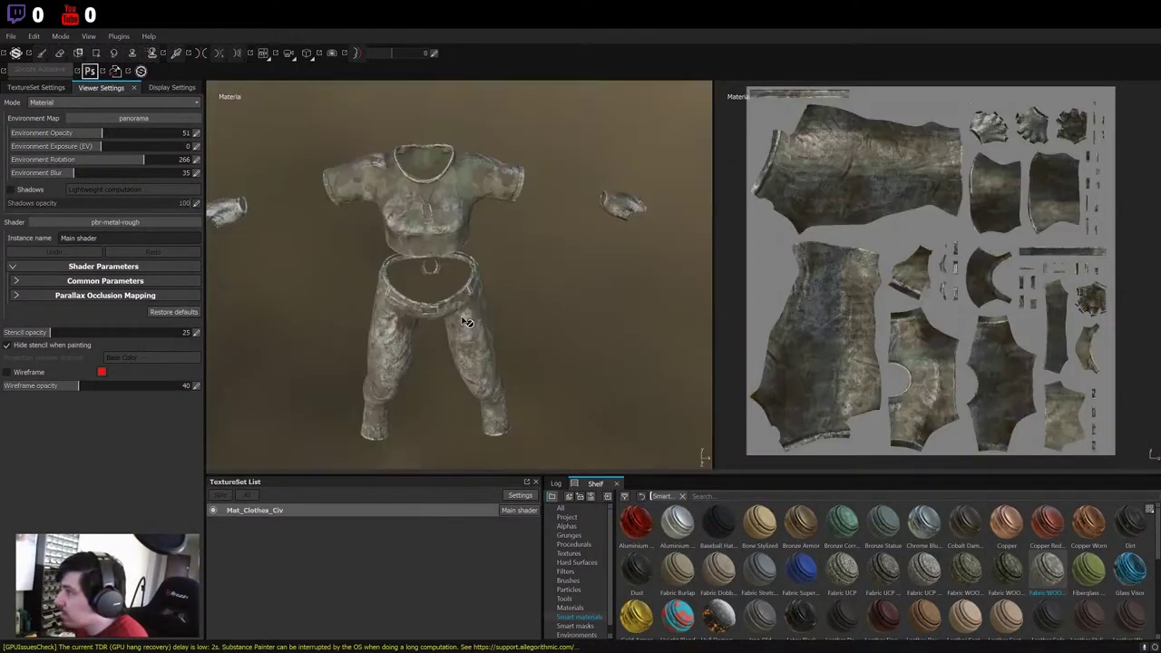
- Try other fabric smart materials, including a worn grey fabric, then list the basic Materials
{"action": "right_click_drag", "start_coordinate": [295, 357], "coordinate": [591, 324], "text": "alt"}
{"action": "middle_click_drag", "start_coordinate": [591, 323], "coordinate": [480, 293], "text": "alt"}
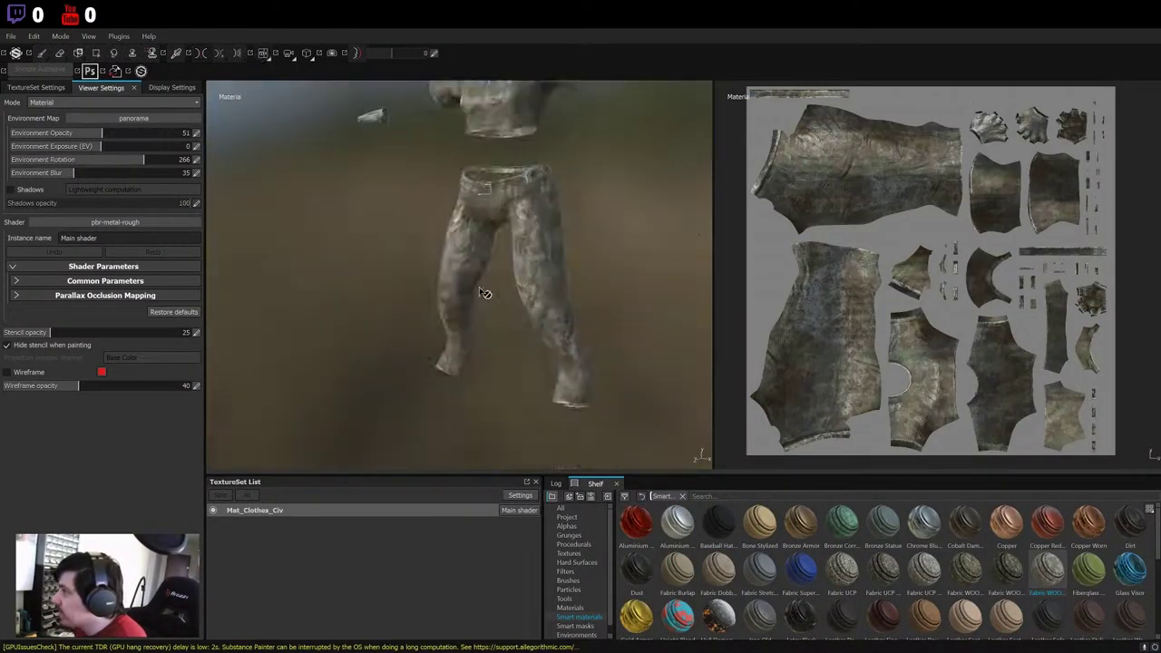
{"action": "left_click_drag", "start_coordinate": [480, 293], "coordinate": [243, 376], "text": "alt"}
{"action": "left_click_drag", "start_coordinate": [454, 272], "coordinate": [471, 272], "text": "alt"}
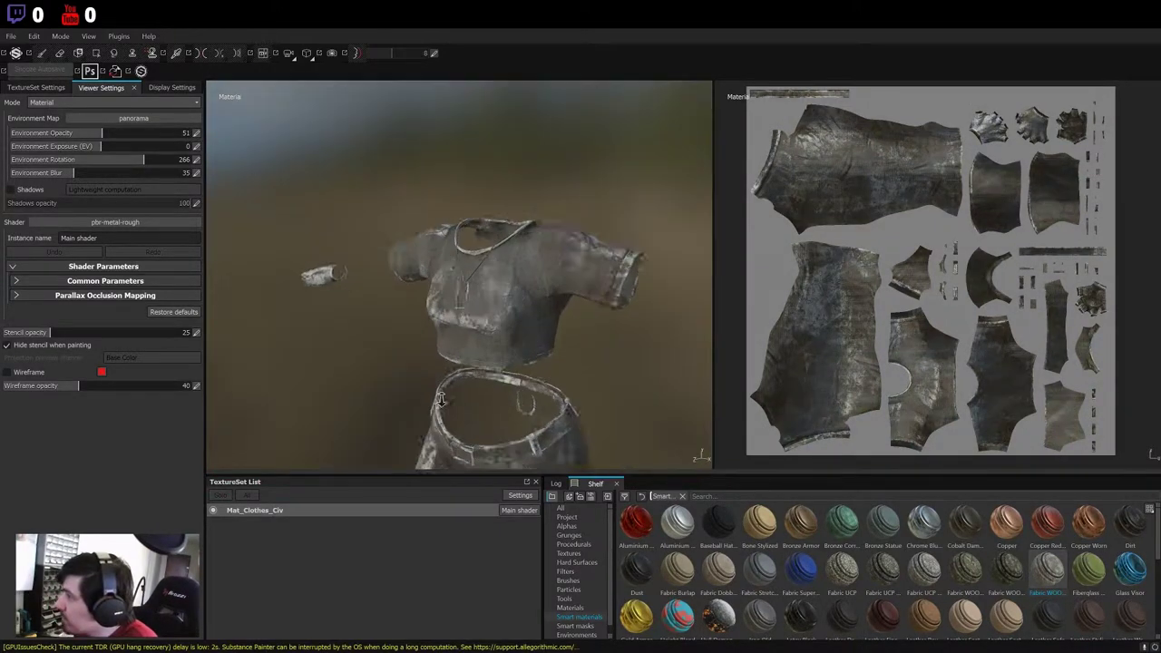
{"action": "left_click_drag", "start_coordinate": [453, 272], "coordinate": [489, 272], "text": "alt"}
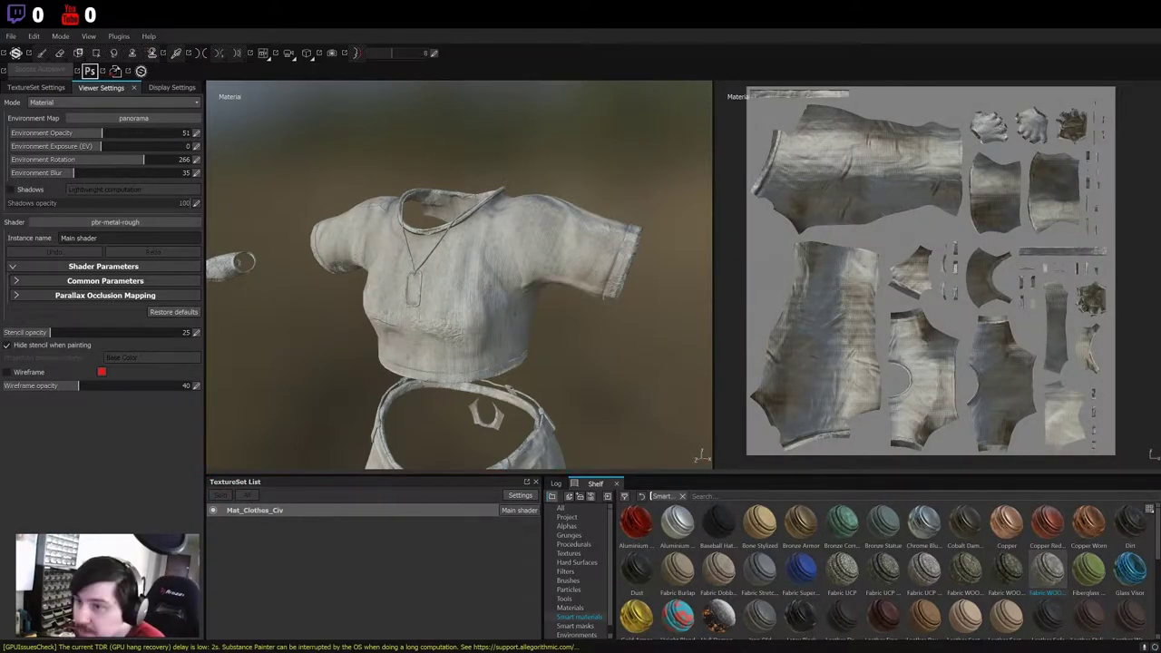
{"action": "left_click_drag", "start_coordinate": [453, 273], "coordinate": [508, 272], "text": "alt"}
{"action": "left_click", "coordinate": [570, 608]}
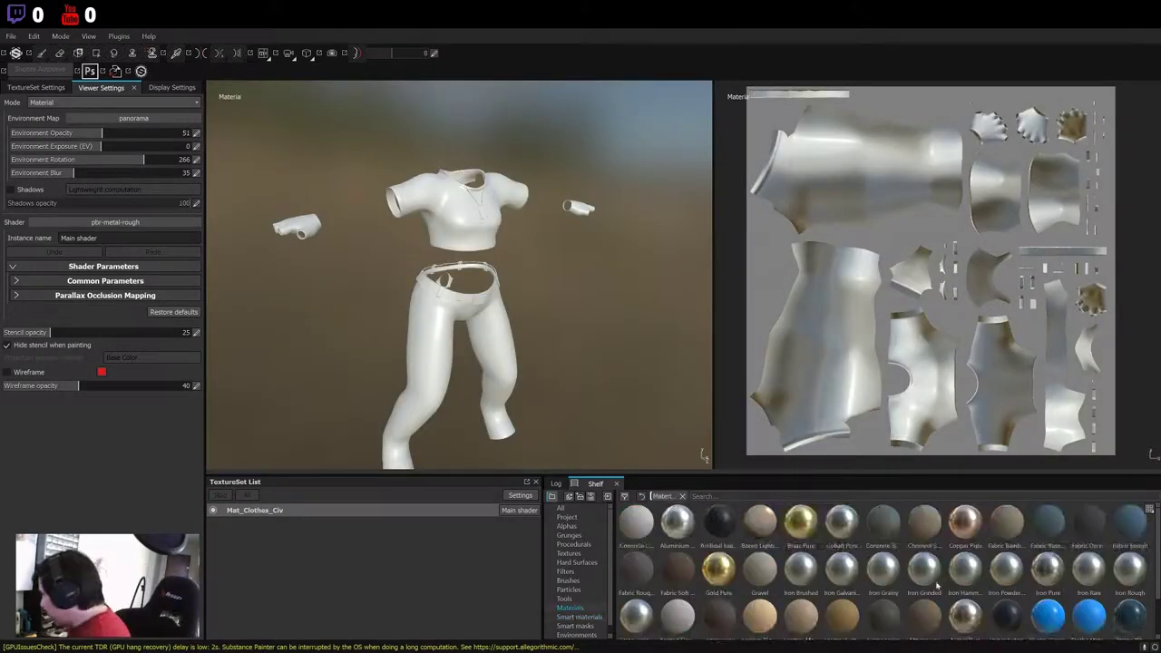
- Apply Fabric Denim to the pants and a white material to the shirt
{"action": "scroll", "coordinate": [880, 572], "scroll_direction": "down", "scroll_amount": 2}
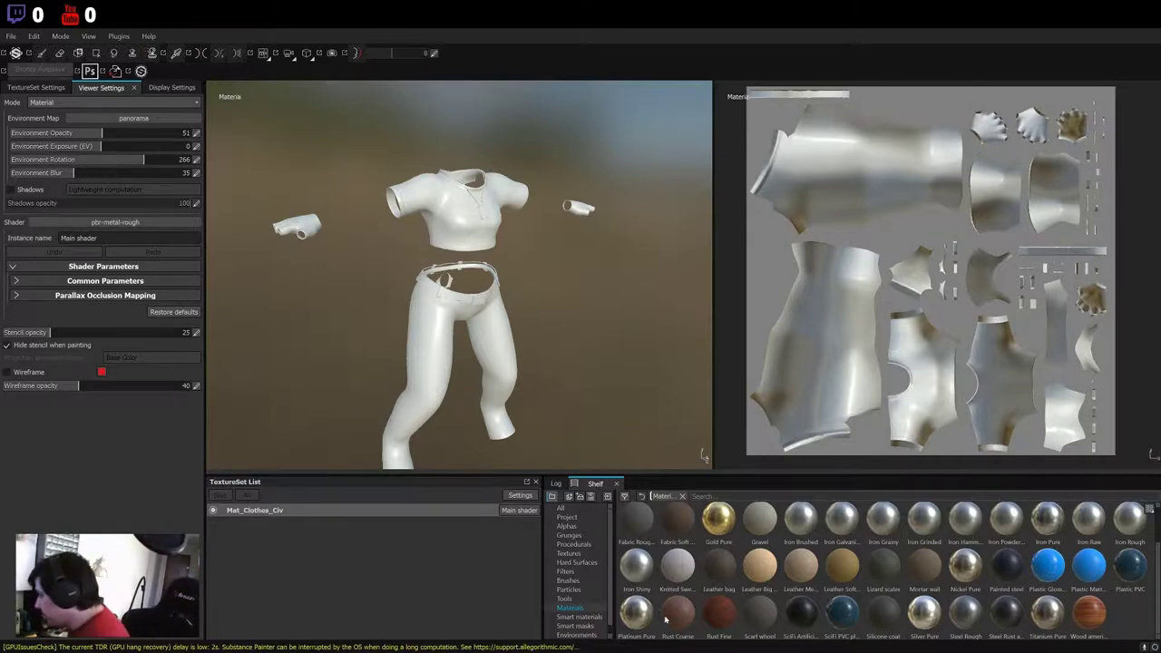
{"action": "scroll", "coordinate": [893, 567], "scroll_direction": "up", "scroll_amount": 2}
{"action": "left_click_drag", "start_coordinate": [1089, 521], "coordinate": [449, 300]}
{"action": "scroll", "coordinate": [448, 300], "scroll_direction": "up", "scroll_amount": 3}
{"action": "scroll", "coordinate": [448, 300], "scroll_direction": "down", "scroll_amount": 2}
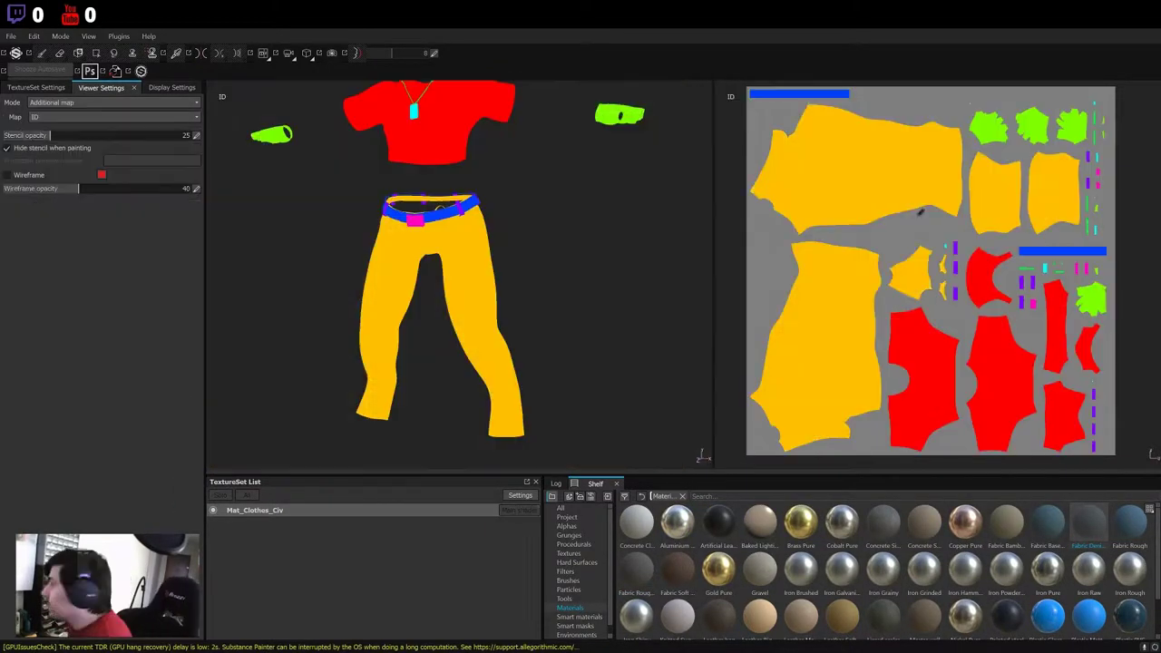
{"action": "left_click_drag", "start_coordinate": [636, 521], "coordinate": [444, 182]}
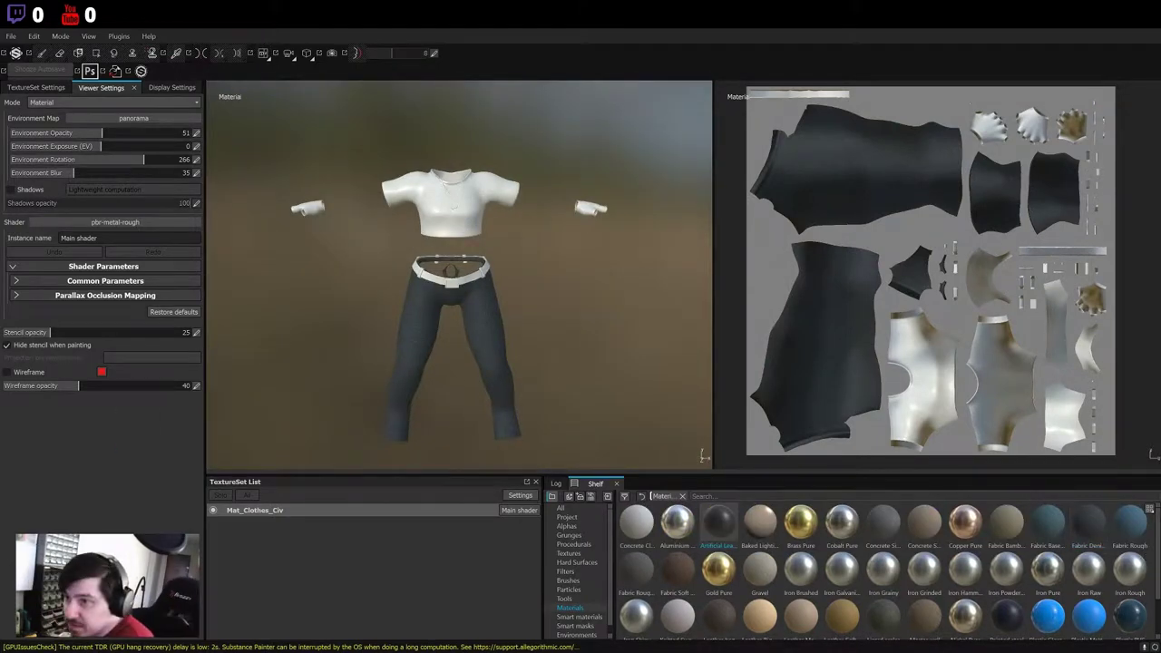
- Test and undo a dark leather on the shirt, then make the gloves black
{"action": "left_click_drag", "start_coordinate": [505, 324], "coordinate": [414, 311], "text": "alt"}
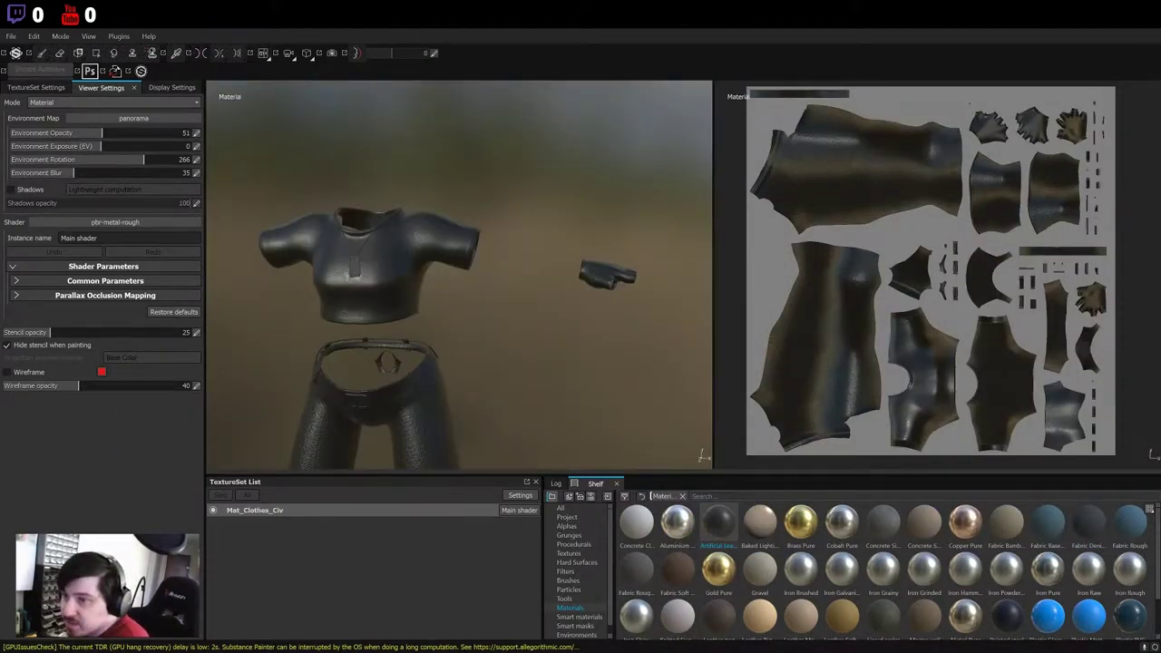
{"action": "key", "text": "ctrl+z"}
{"action": "left_click_drag", "start_coordinate": [479, 323], "coordinate": [544, 345], "text": "alt"}
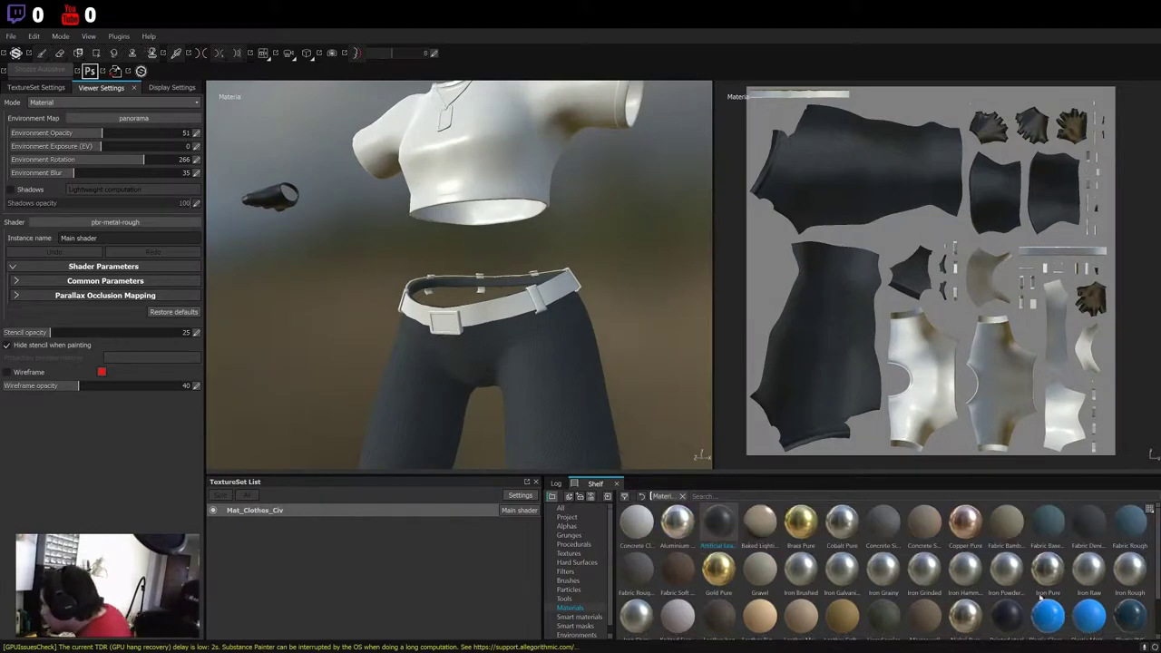
{"action": "scroll", "coordinate": [756, 533], "scroll_direction": "down", "scroll_amount": 1}
{"action": "left_click_drag", "start_coordinate": [883, 567], "coordinate": [393, 315]}
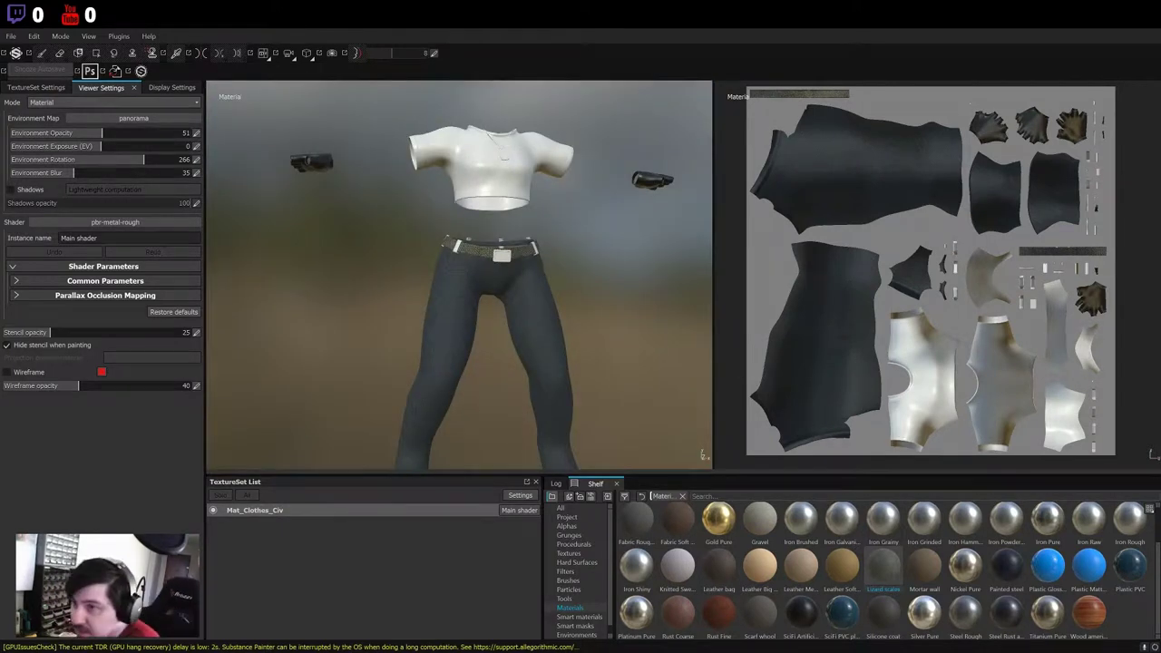
{"action": "left_click", "coordinate": [578, 617]}
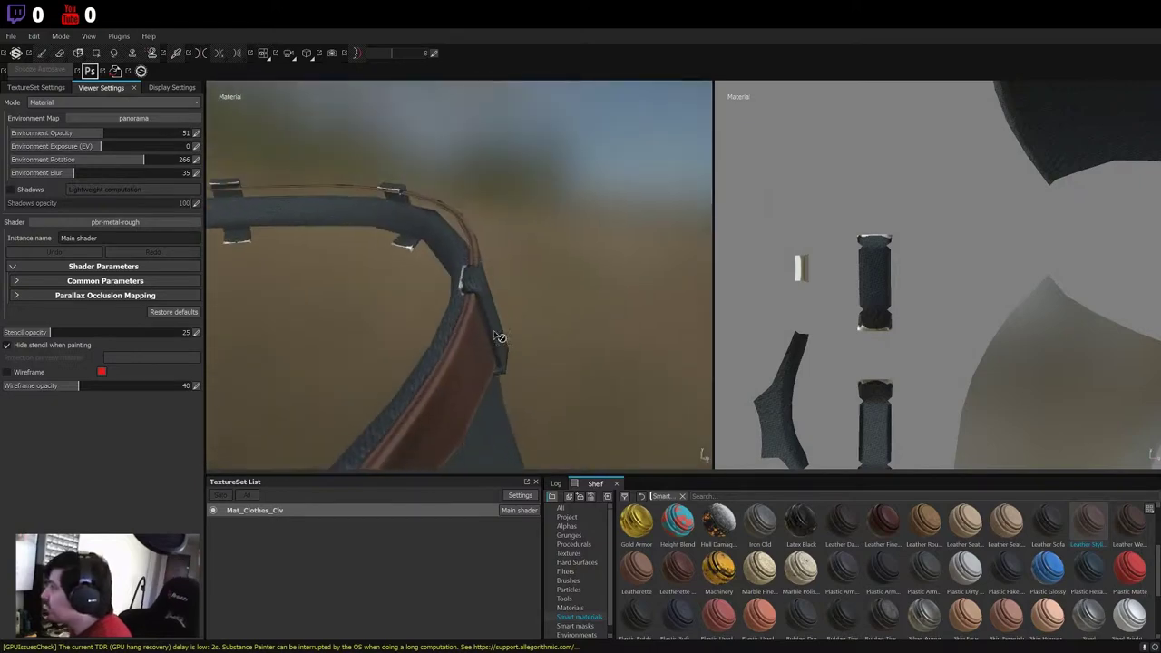
- Undo a stray dark stroke and give the belt a brown leather smart material through a mask
{"action": "key", "text": "ctrl+z"}
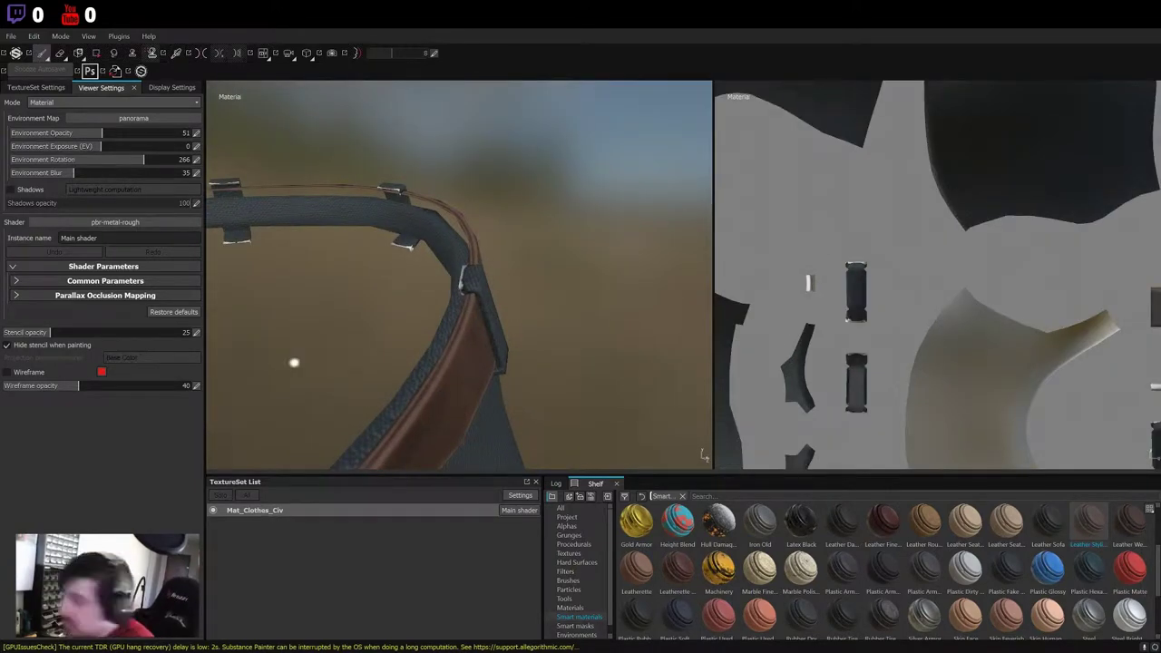
{"action": "scroll", "coordinate": [808, 283], "scroll_direction": "up", "scroll_amount": 2}
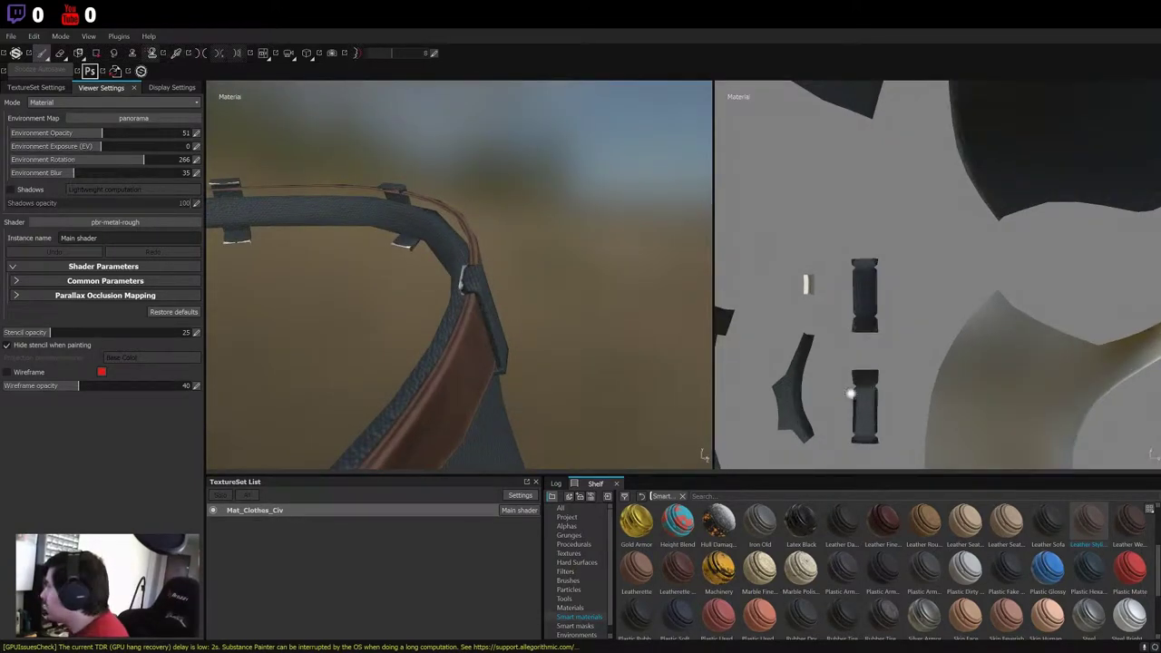
{"action": "scroll", "coordinate": [805, 284], "scroll_direction": "up", "scroll_amount": 2}
{"action": "scroll", "coordinate": [796, 350], "scroll_direction": "down", "scroll_amount": 4}
{"action": "scroll", "coordinate": [875, 319], "scroll_direction": "down", "scroll_amount": 2}
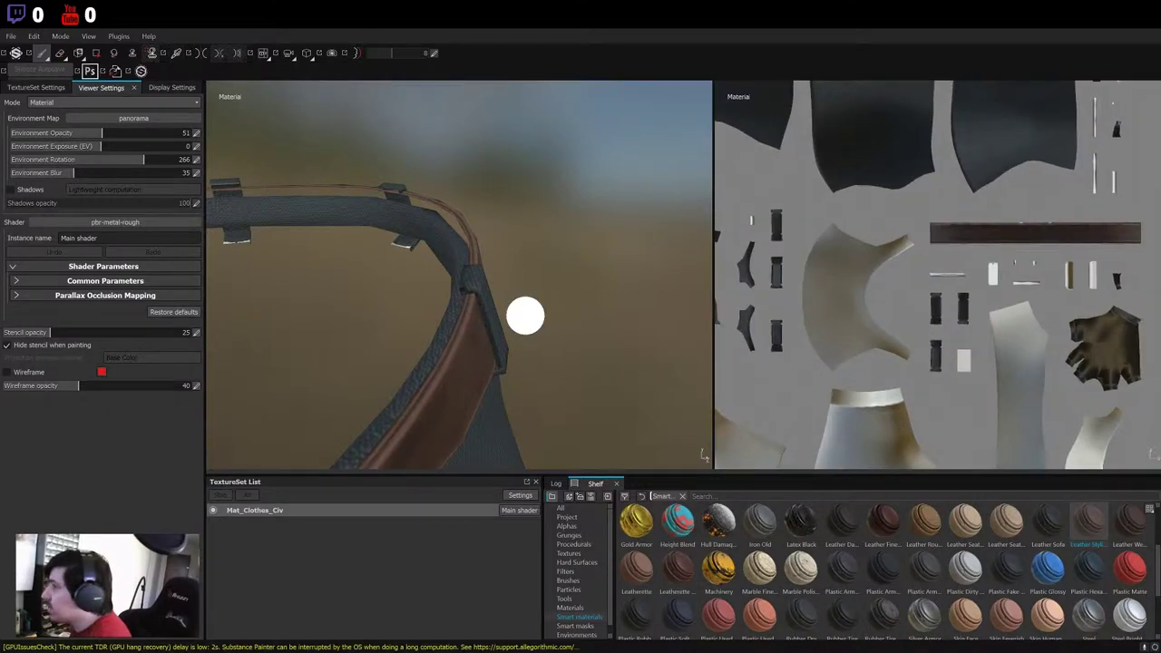
{"action": "scroll", "coordinate": [908, 446], "scroll_direction": "up", "scroll_amount": 3}
{"action": "scroll", "coordinate": [832, 390], "scroll_direction": "down", "scroll_amount": 5}
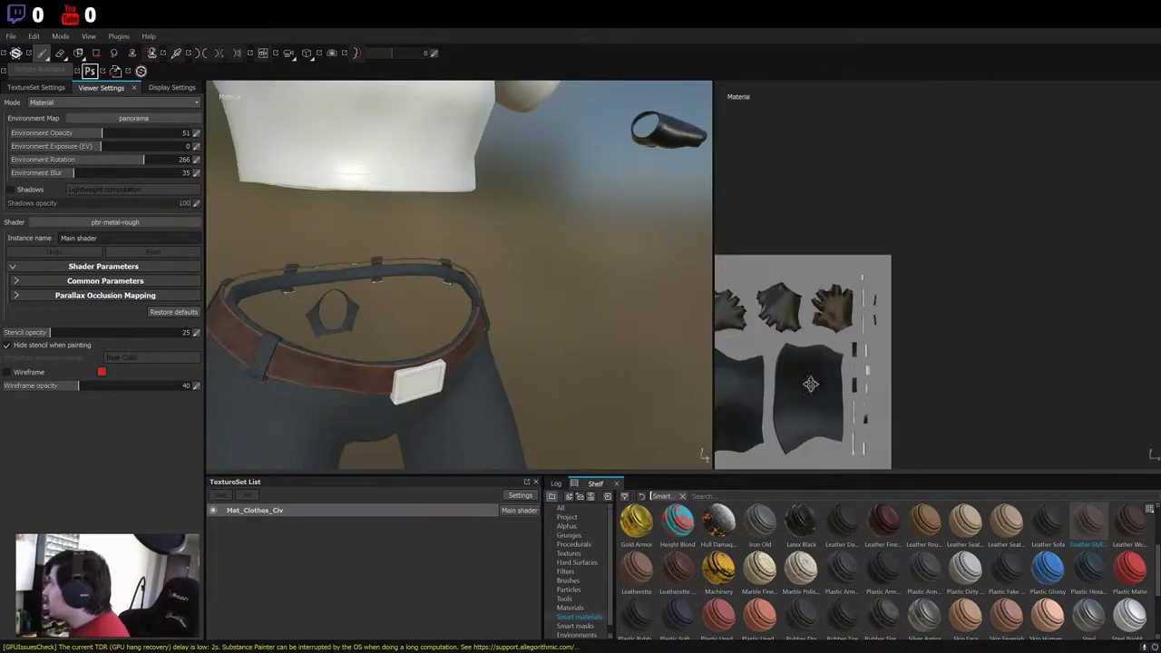
{"action": "scroll", "coordinate": [832, 390], "scroll_direction": "up", "scroll_amount": 5}
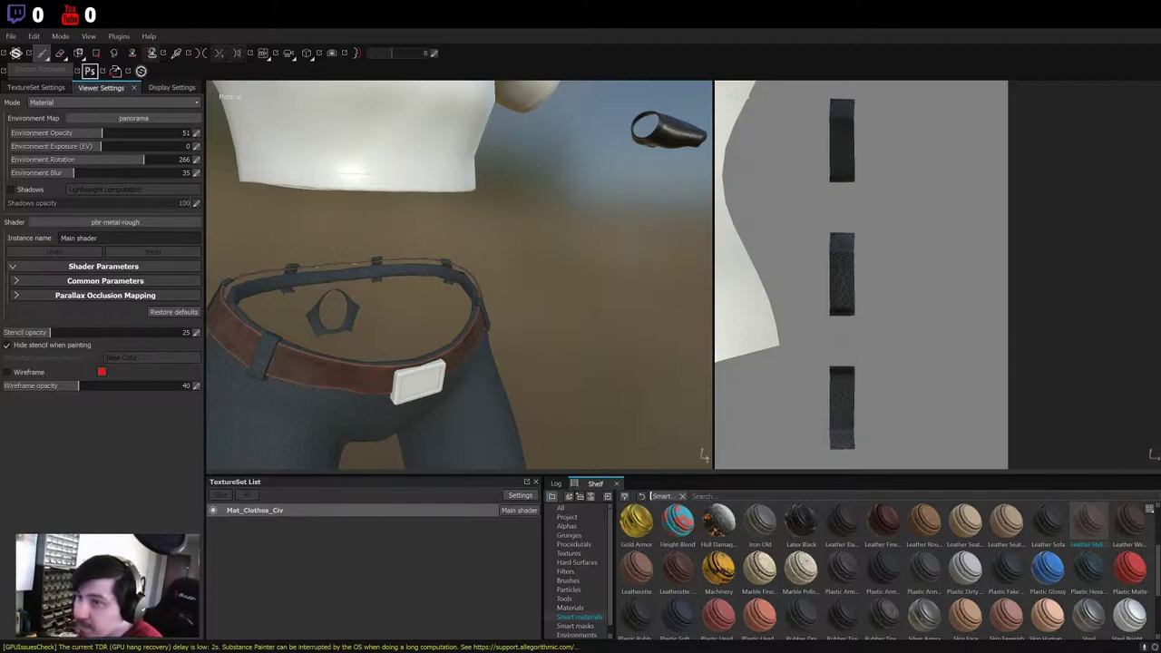
- Drop Fabric Burlap on the T-shirt for a white woven texture
{"action": "scroll", "coordinate": [514, 262], "scroll_direction": "down", "scroll_amount": 5}
{"action": "mouse_move", "coordinate": [514, 262]}
{"action": "left_mouse_down", "text": "alt"}
{"action": "mouse_move", "coordinate": [674, 303]}
{"action": "mouse_move", "coordinate": [314, 293]}
{"action": "mouse_move", "coordinate": [595, 372]}
{"action": "mouse_move", "coordinate": [998, 570]}
{"action": "left_mouse_up", "text": "alt"}
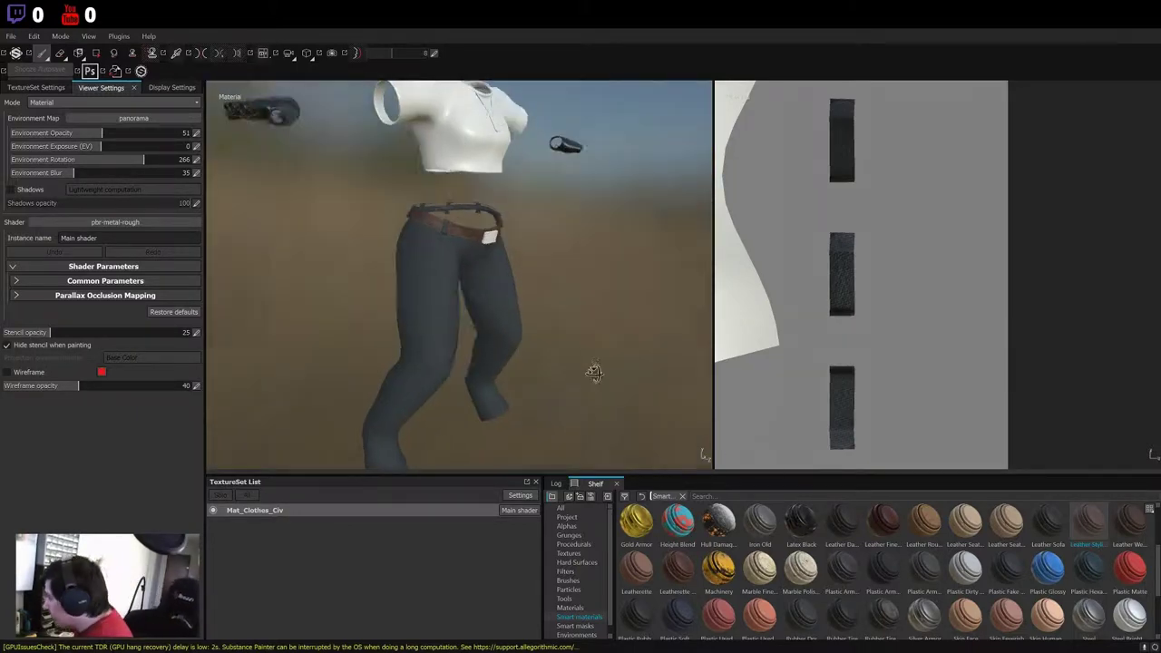
{"action": "scroll", "coordinate": [999, 569], "scroll_direction": "up", "scroll_amount": 1}
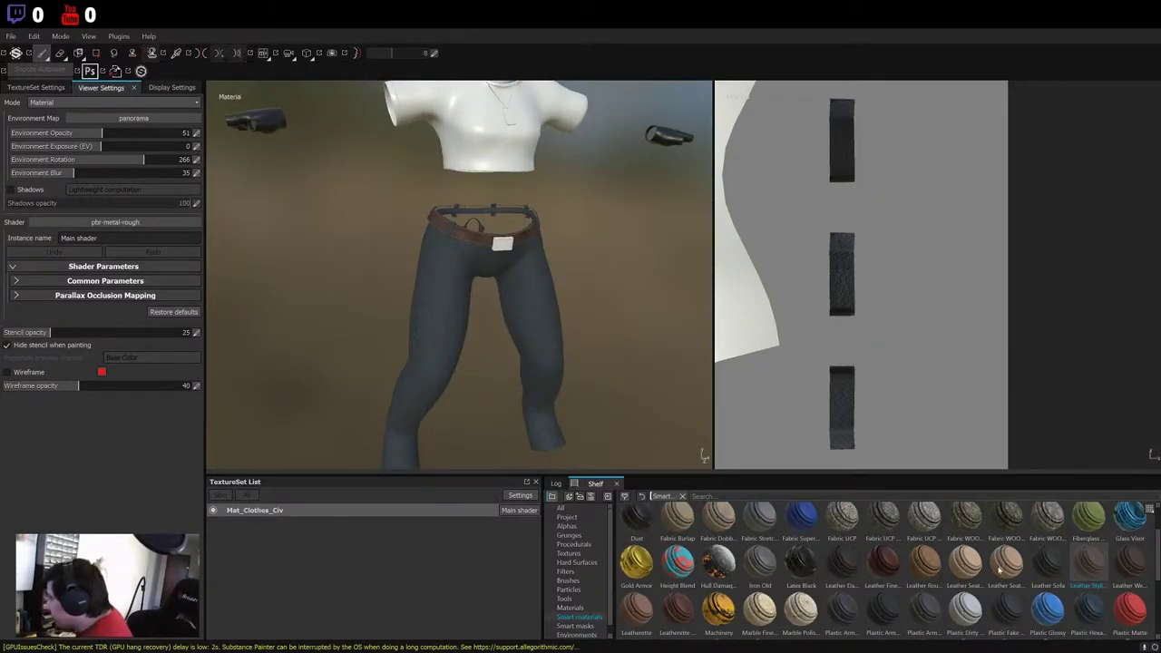
{"action": "mouse_move", "coordinate": [543, 263]}
{"action": "left_mouse_down", "text": "alt"}
{"action": "mouse_move", "coordinate": [355, 402]}
{"action": "mouse_move", "coordinate": [381, 358]}
{"action": "left_mouse_up", "text": "alt"}
{"action": "scroll", "coordinate": [681, 581], "scroll_direction": "up", "scroll_amount": 1}
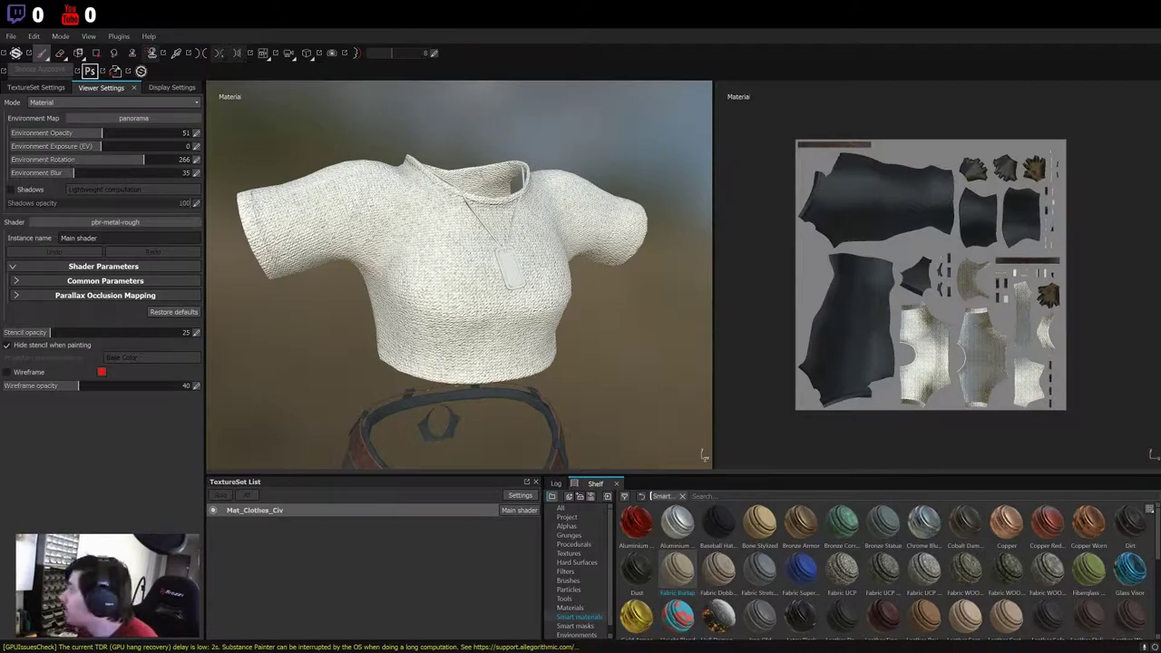
- Apply Fabric Dobby to the T-shirt for a finer white knit weave
{"action": "mouse_move", "coordinate": [581, 259]}
{"action": "left_mouse_down", "text": "alt"}
{"action": "mouse_move", "coordinate": [339, 280]}
{"action": "mouse_move", "coordinate": [453, 272]}
{"action": "mouse_move", "coordinate": [302, 344]}
{"action": "mouse_move", "coordinate": [553, 260]}
{"action": "mouse_move", "coordinate": [521, 345]}
{"action": "left_mouse_up", "text": "alt"}
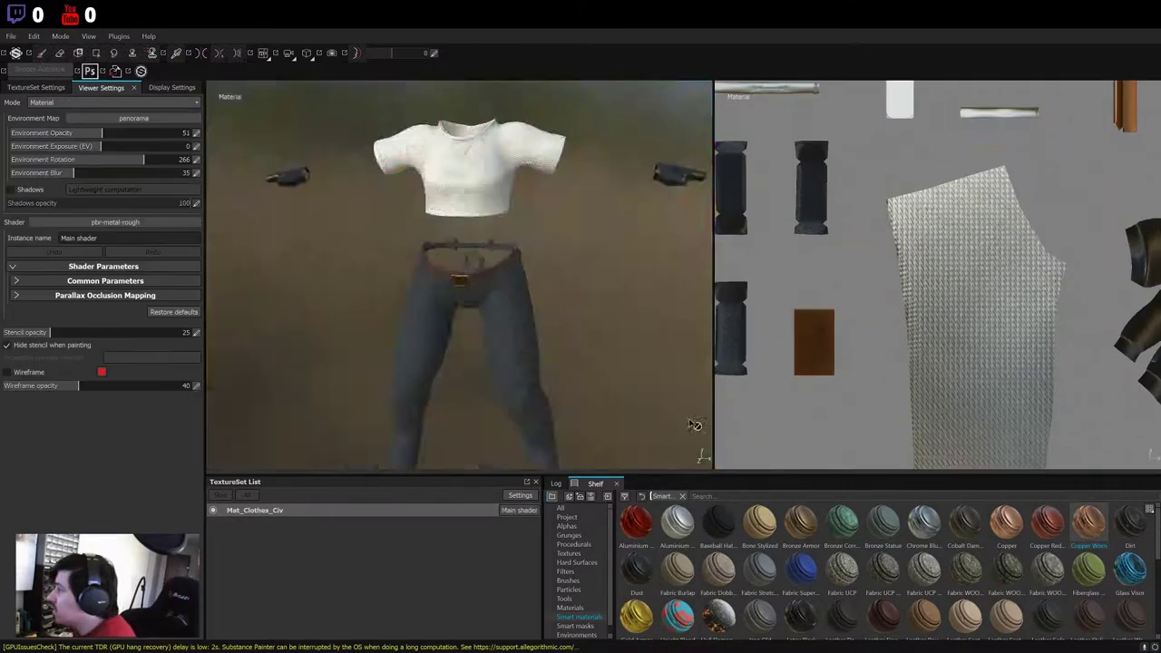
{"action": "left_click_drag", "start_coordinate": [471, 272], "coordinate": [665, 396], "text": "alt"}
{"action": "key", "text": "f"}
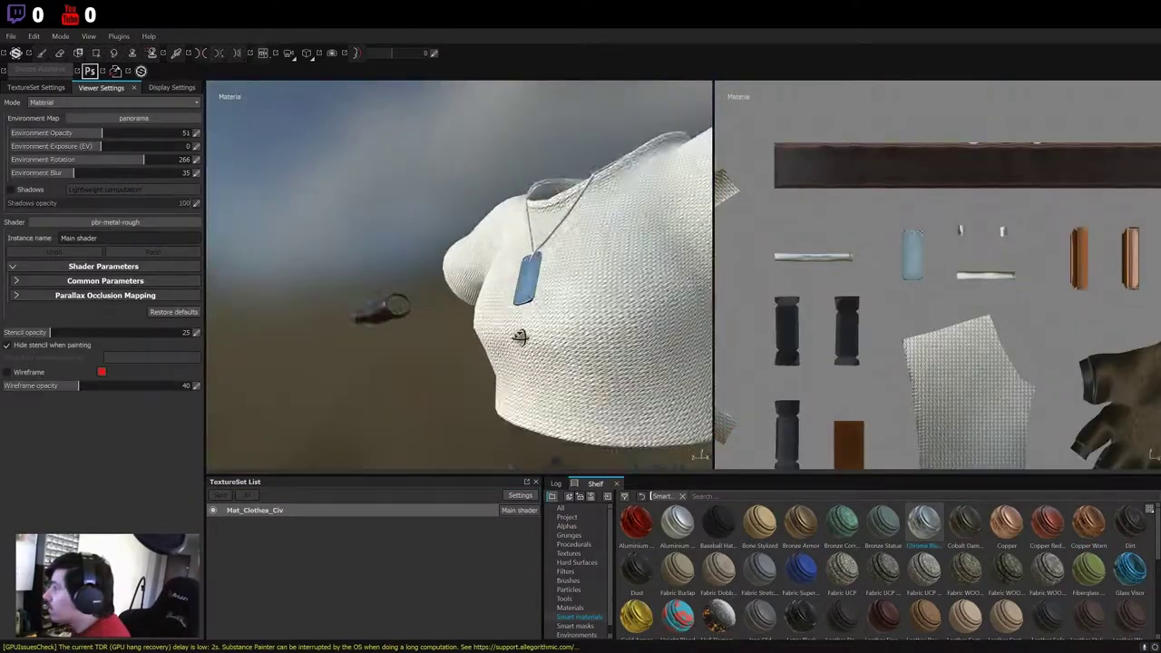
{"action": "middle_click_drag", "start_coordinate": [544, 299], "coordinate": [605, 386], "text": "alt"}
{"action": "key", "text": "f"}
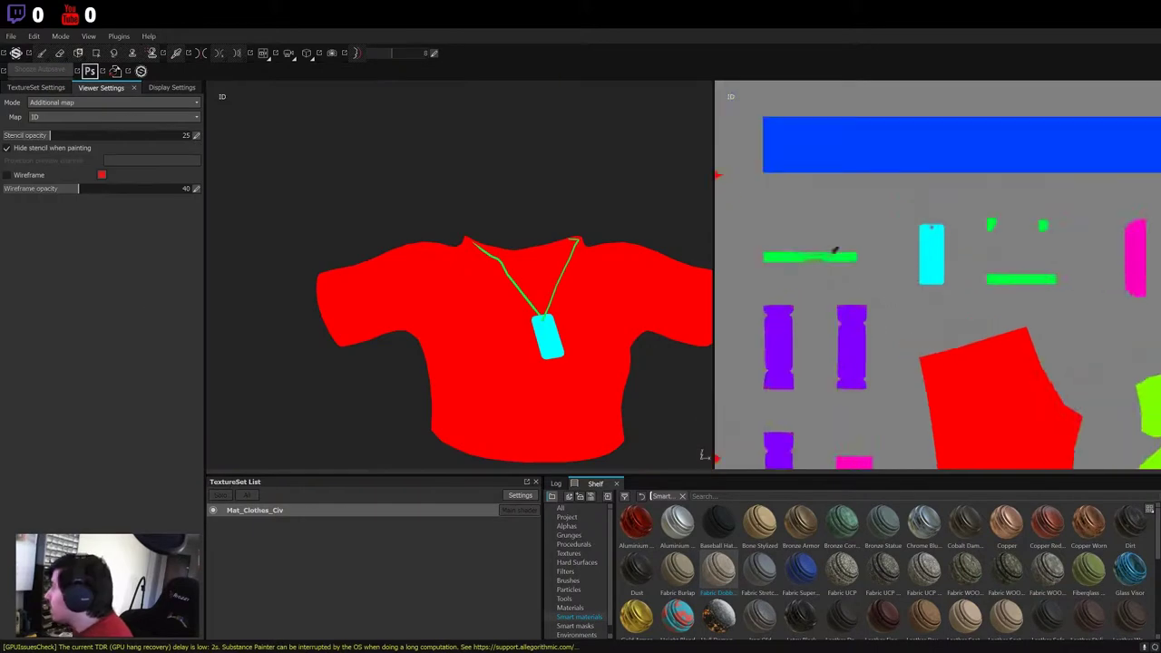
{"action": "left_click_drag", "start_coordinate": [635, 363], "coordinate": [725, 358], "text": "alt"}
{"action": "key", "text": "f"}
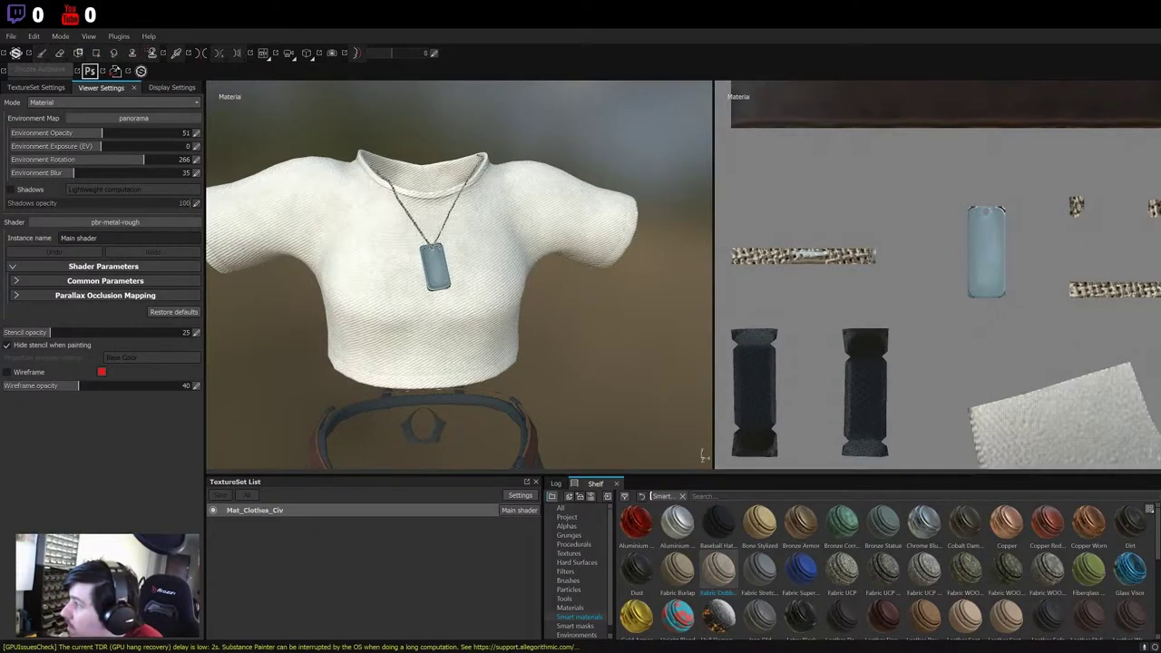
- Give the dog tag a pale blue metal finish and check it from the front
{"action": "scroll", "coordinate": [453, 358], "scroll_direction": "up", "scroll_amount": 3}
{"action": "scroll", "coordinate": [467, 282], "scroll_direction": "down", "scroll_amount": 6}
{"action": "scroll", "coordinate": [467, 282], "scroll_direction": "up", "scroll_amount": 5}
{"action": "left_click_drag", "start_coordinate": [467, 282], "coordinate": [354, 371], "text": "alt"}
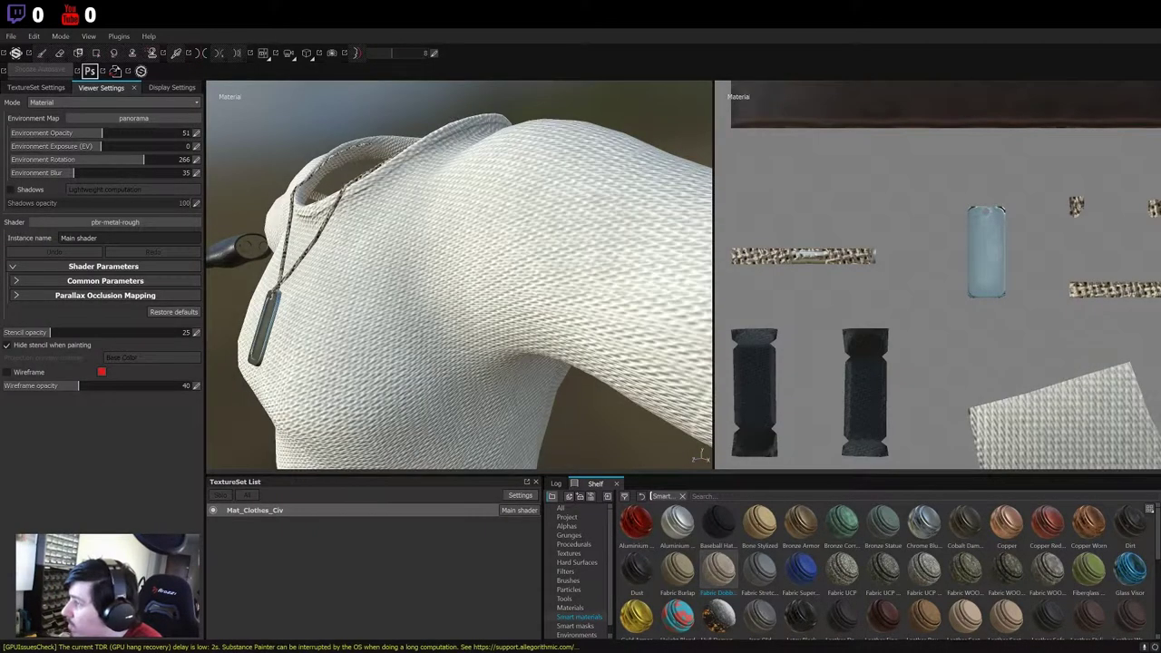
{"action": "left_click_drag", "start_coordinate": [427, 300], "coordinate": [703, 455], "text": "alt"}
{"action": "scroll", "coordinate": [480, 330], "scroll_direction": "down", "scroll_amount": 5}
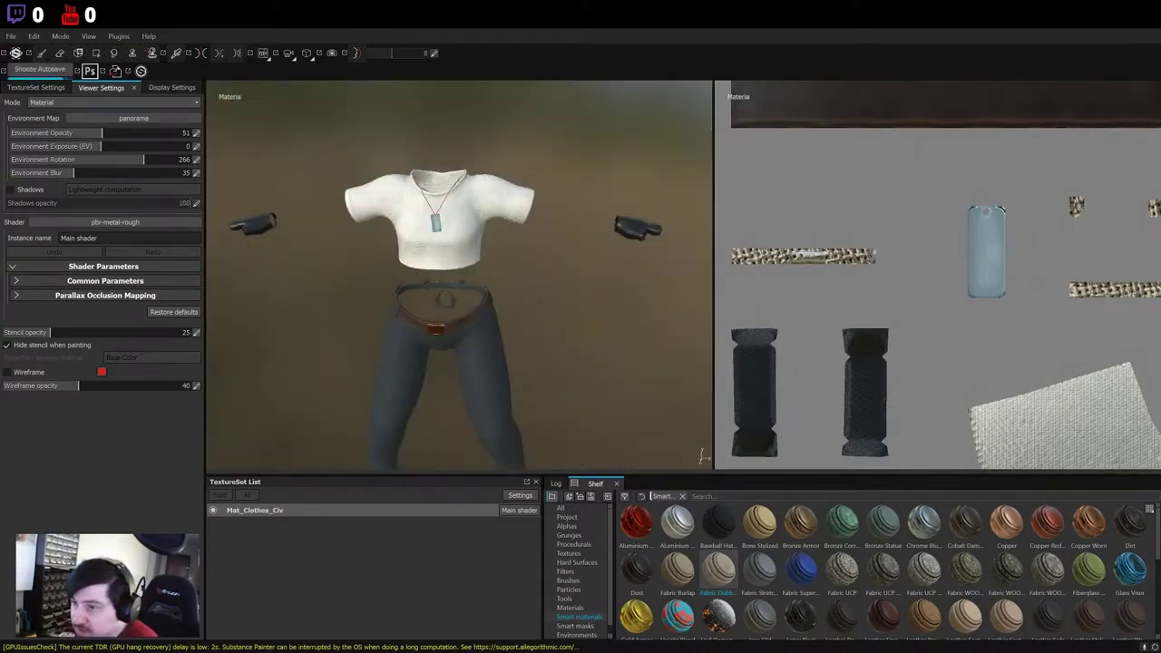
- Try the Knitted Sweater material on the outfit, then undo it to restore the original textures
{"action": "left_click", "coordinate": [569, 608]}
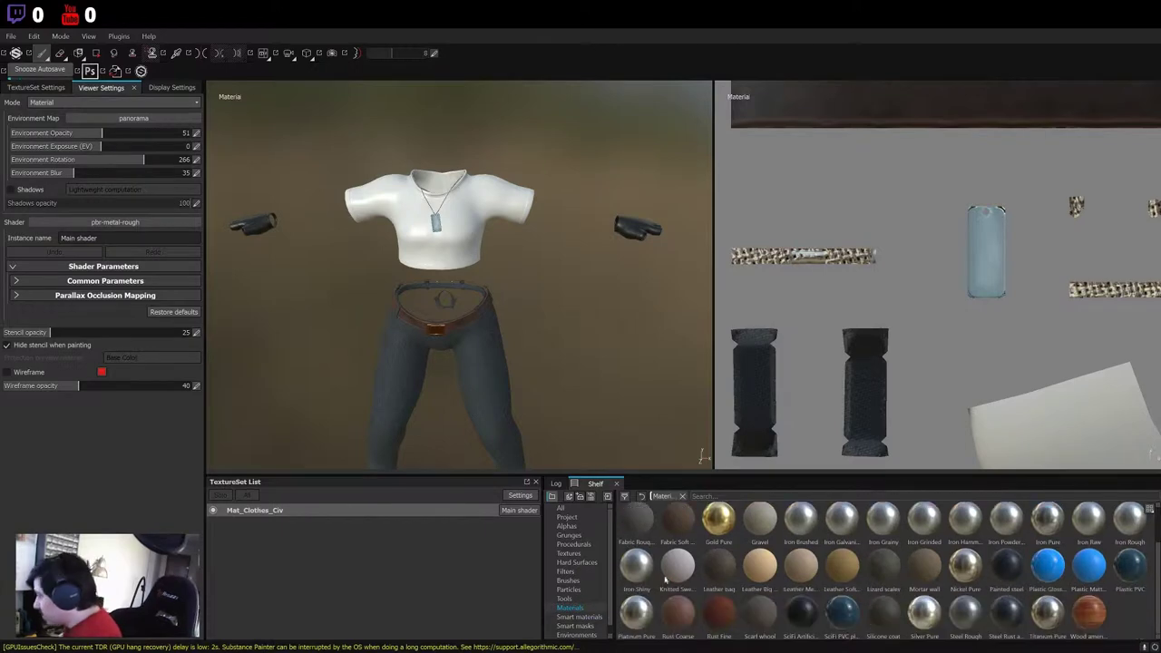
{"action": "left_click_drag", "start_coordinate": [647, 597], "coordinate": [405, 329]}
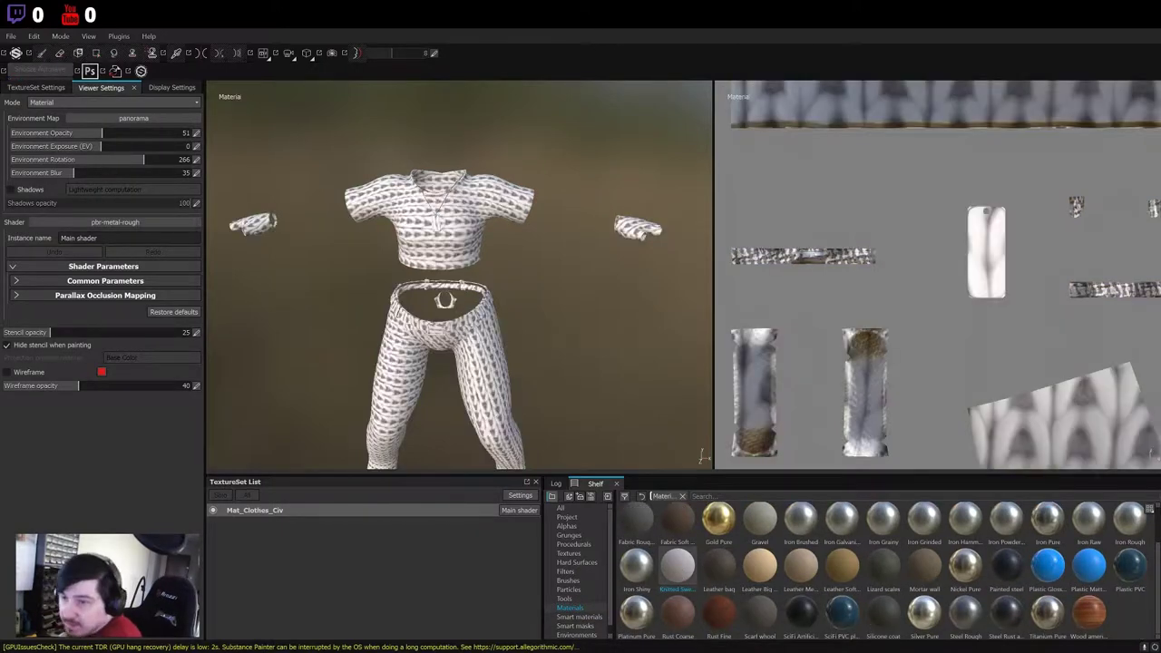
{"action": "scroll", "coordinate": [406, 329], "scroll_direction": "up", "scroll_amount": 5}
{"action": "scroll", "coordinate": [406, 329], "scroll_direction": "down", "scroll_amount": 5}
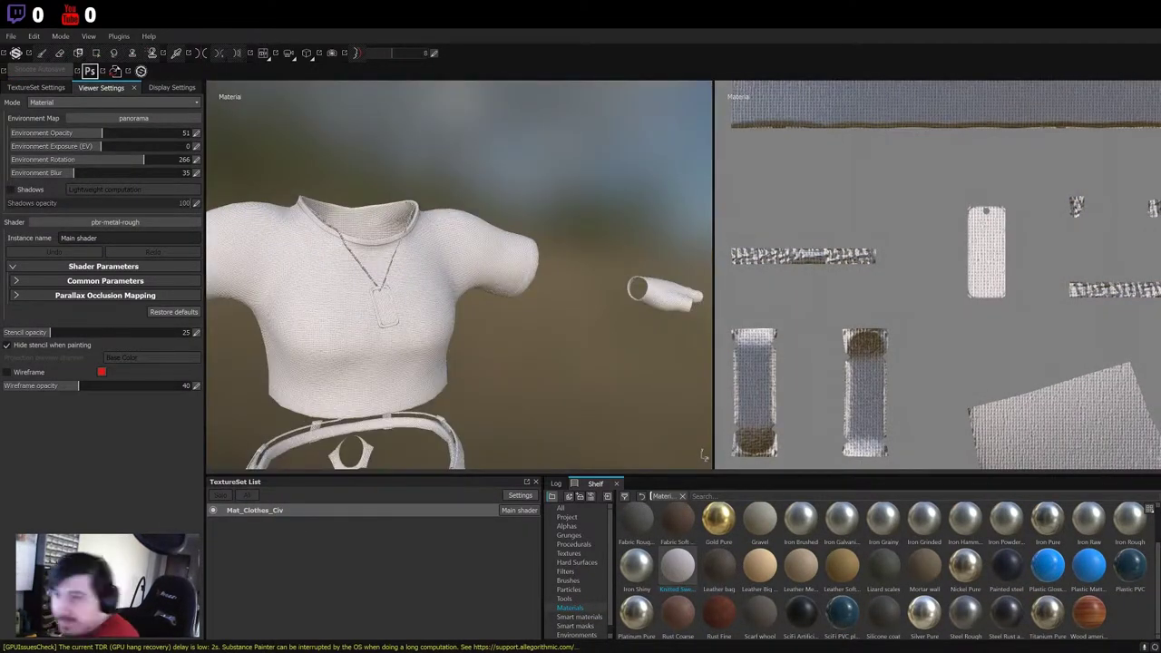
{"action": "left_click_drag", "start_coordinate": [463, 308], "coordinate": [472, 353], "text": "alt"}
{"action": "key", "text": "ctrl+z"}
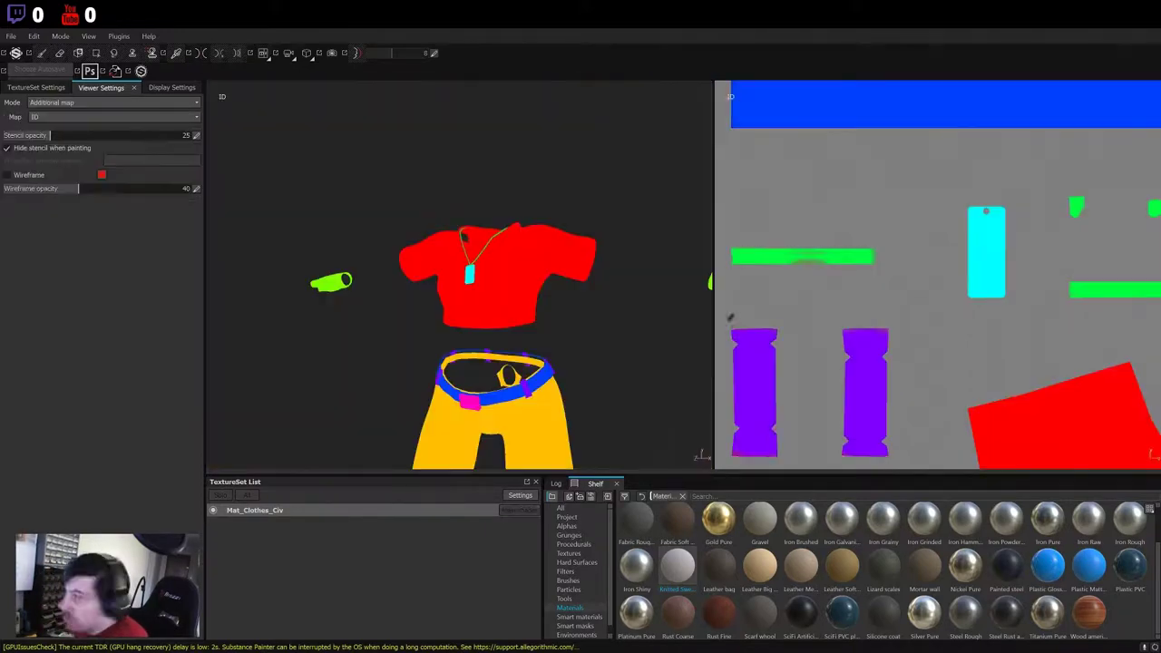
{"action": "key", "text": "f"}
{"action": "scroll", "coordinate": [497, 181], "scroll_direction": "up", "scroll_amount": 5}
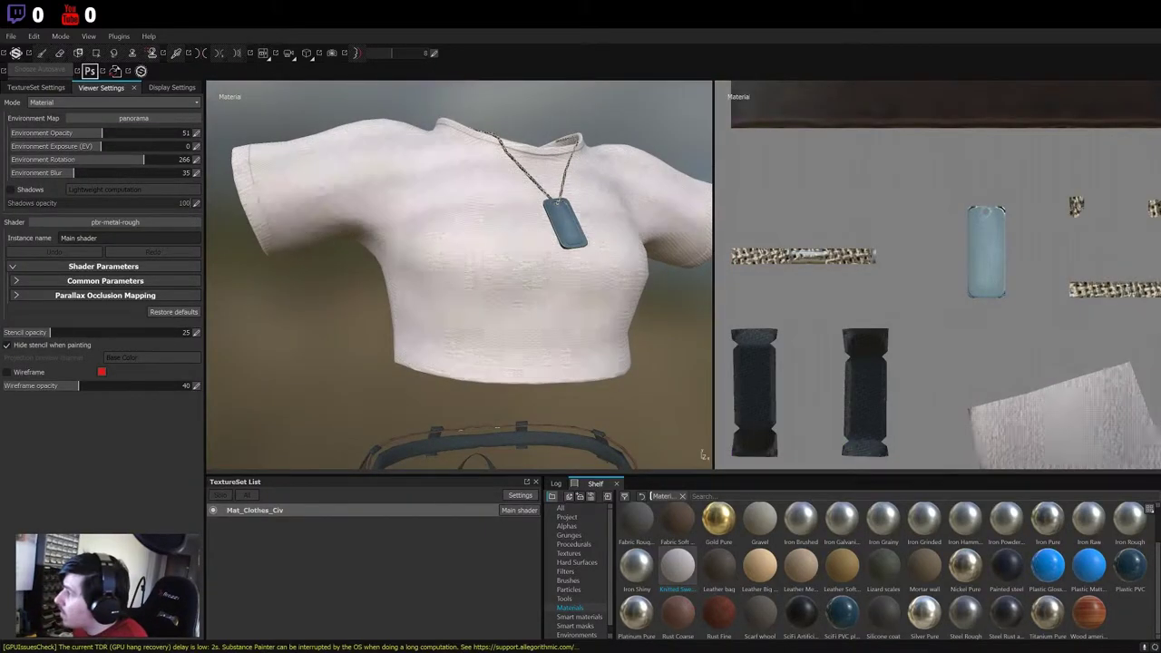
{"action": "key", "text": "f"}
{"action": "key", "text": "f"}
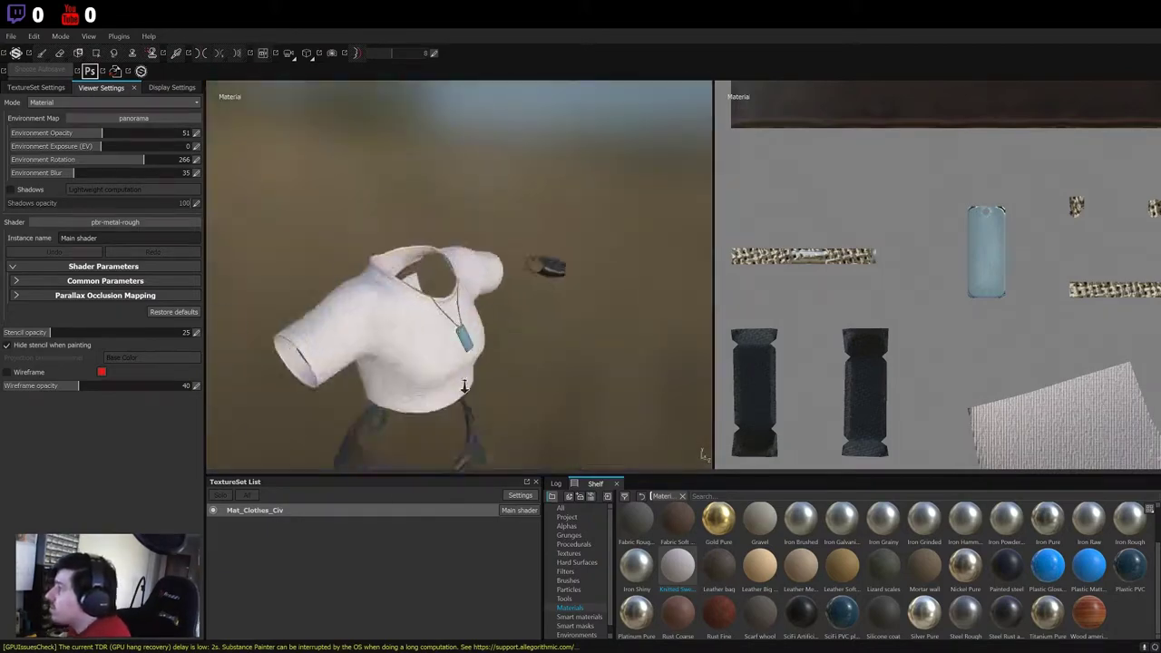
- Orbit around the restored outfit to inspect the shirt and its neckline
{"action": "left_click_drag", "start_coordinate": [508, 326], "coordinate": [405, 320], "text": "alt"}
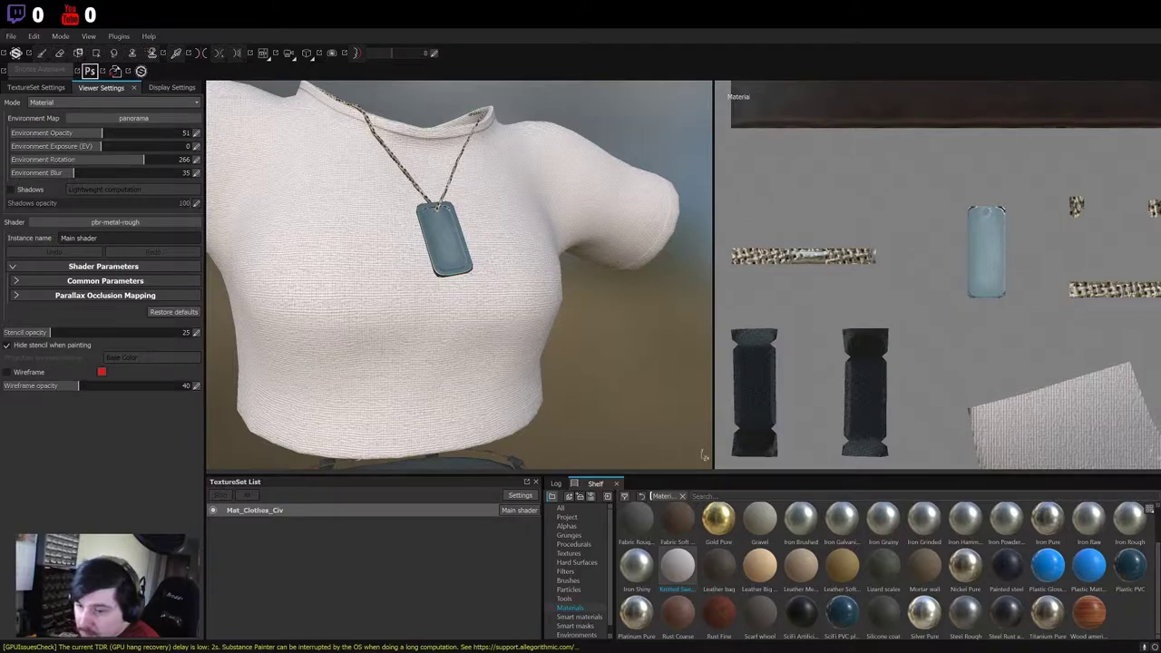
{"action": "left_click_drag", "start_coordinate": [508, 272], "coordinate": [442, 195], "text": "alt"}
{"action": "key", "text": "f"}
{"action": "scroll", "coordinate": [929, 331], "scroll_direction": "up", "scroll_amount": 2}
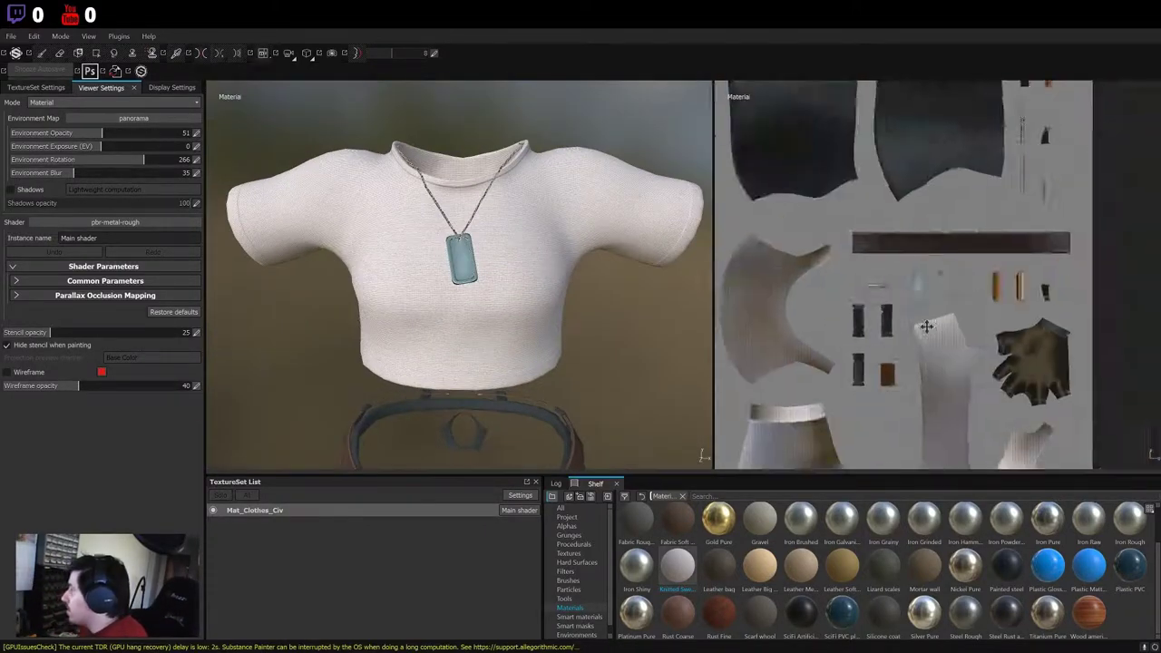
{"action": "left_click_drag", "start_coordinate": [345, 472], "coordinate": [463, 407], "text": "alt"}
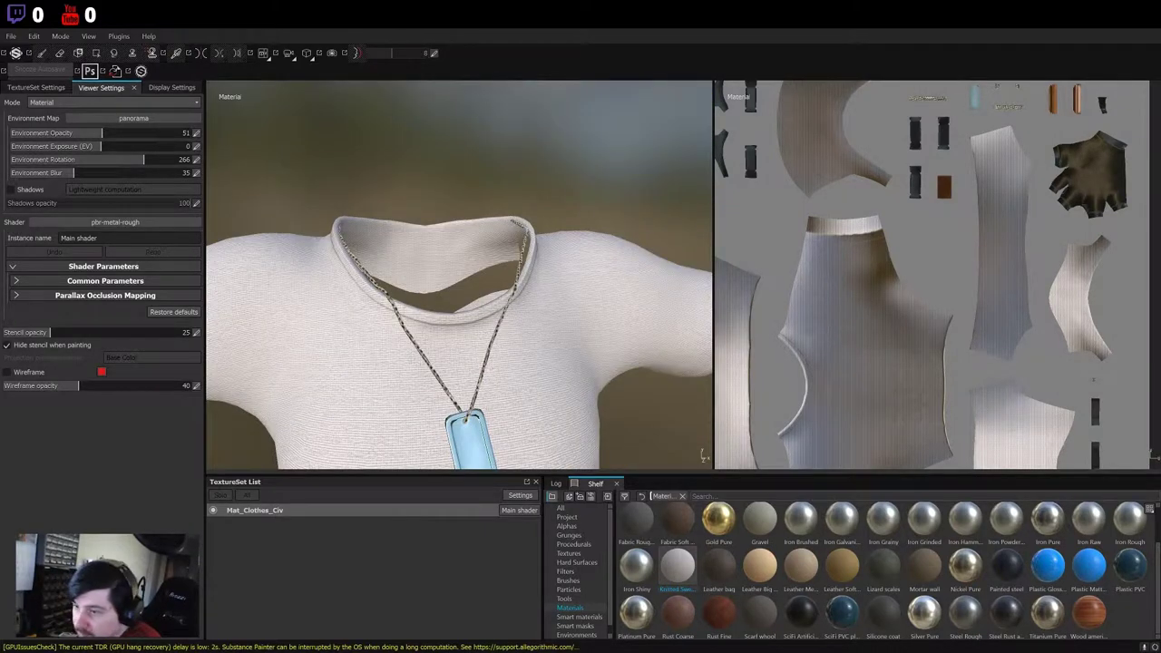
{"action": "mouse_move", "coordinate": [381, 300]}
{"action": "left_mouse_down", "text": "alt"}
{"action": "mouse_move", "coordinate": [415, 388]}
{"action": "mouse_move", "coordinate": [402, 267]}
{"action": "mouse_move", "coordinate": [487, 323]}
{"action": "left_mouse_up", "text": "alt"}
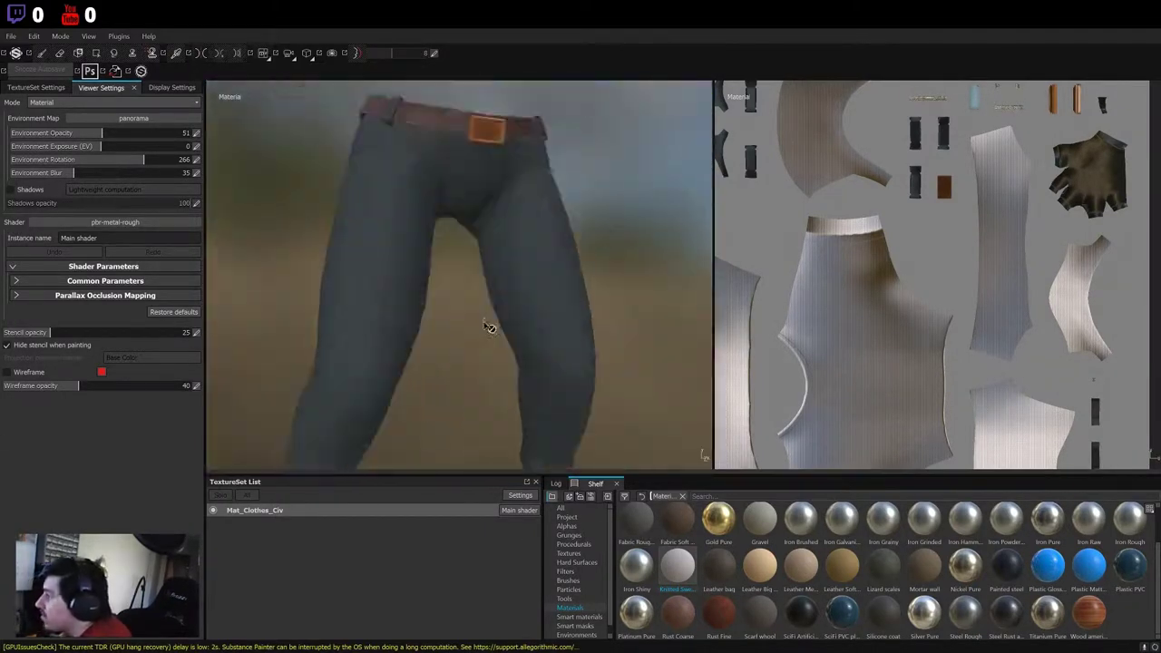
{"action": "right_click_drag", "start_coordinate": [487, 324], "coordinate": [471, 272], "text": "alt"}
- Inspect the jeans, belt and the shirt's necklace close up
{"action": "right_click_drag", "start_coordinate": [305, 409], "coordinate": [363, 336], "text": "alt"}
{"action": "left_click_drag", "start_coordinate": [363, 336], "coordinate": [349, 444], "text": "alt"}
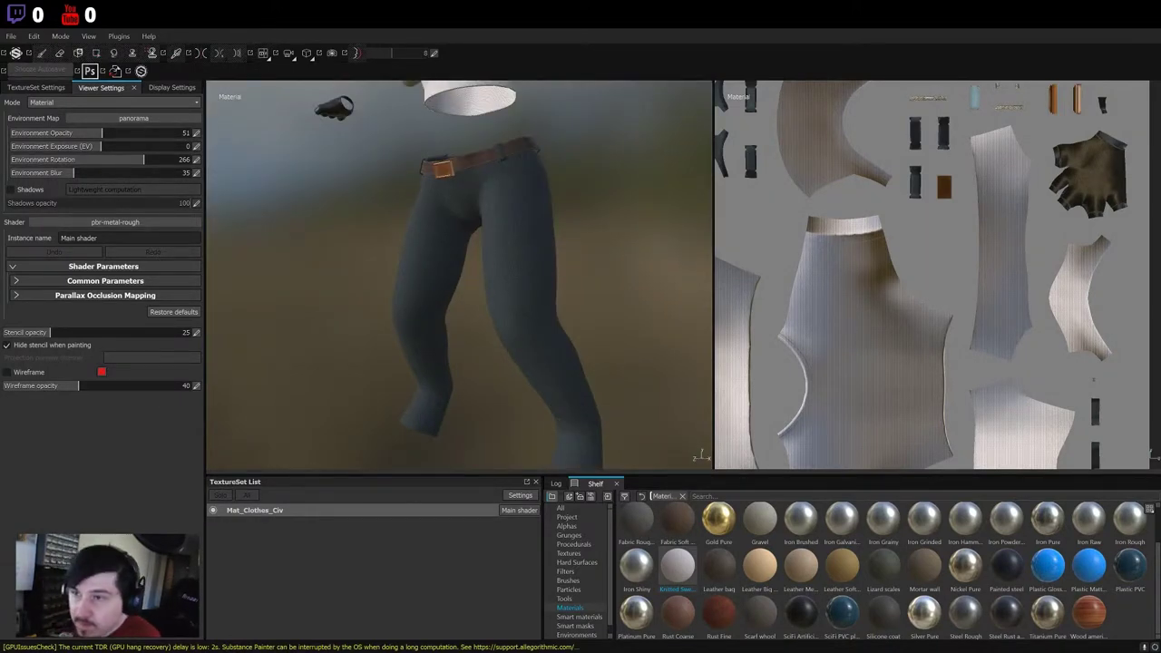
{"action": "left_click_drag", "start_coordinate": [415, 298], "coordinate": [363, 282], "text": "alt"}
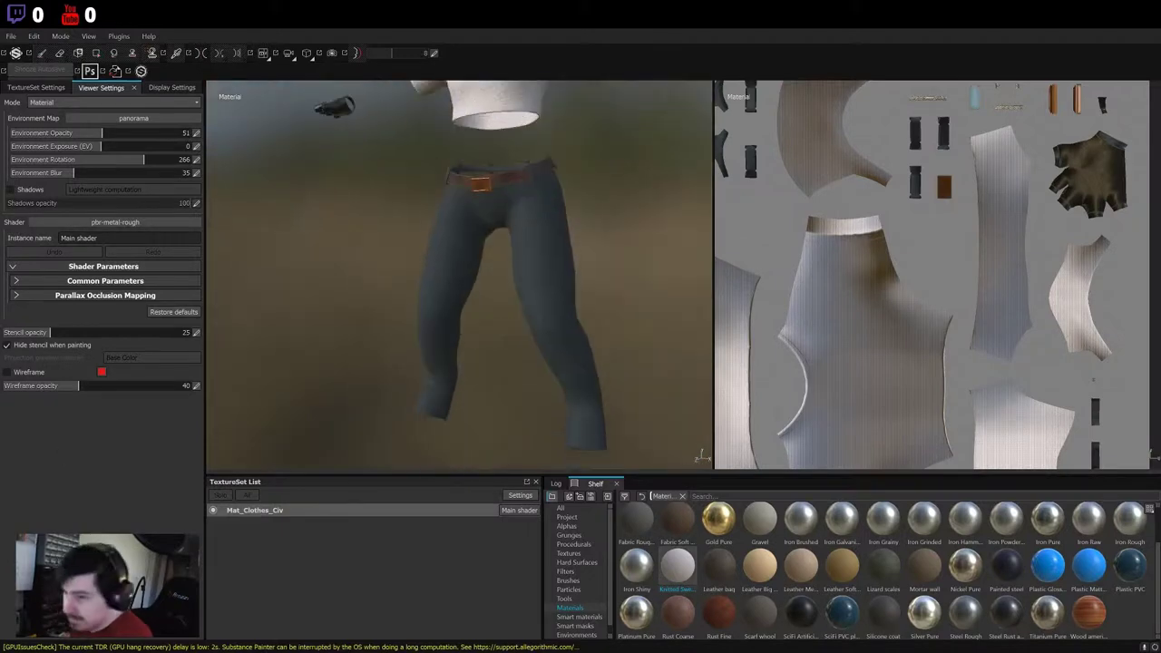
{"action": "right_click_drag", "start_coordinate": [544, 327], "coordinate": [547, 296], "text": "alt"}
{"action": "left_click_drag", "start_coordinate": [547, 296], "coordinate": [511, 272], "text": "alt"}
{"action": "mouse_move", "coordinate": [511, 272]}
{"action": "right_mouse_down", "text": "alt"}
{"action": "mouse_move", "coordinate": [389, 288]}
{"action": "mouse_move", "coordinate": [228, 566]}
{"action": "right_mouse_up", "text": "alt"}
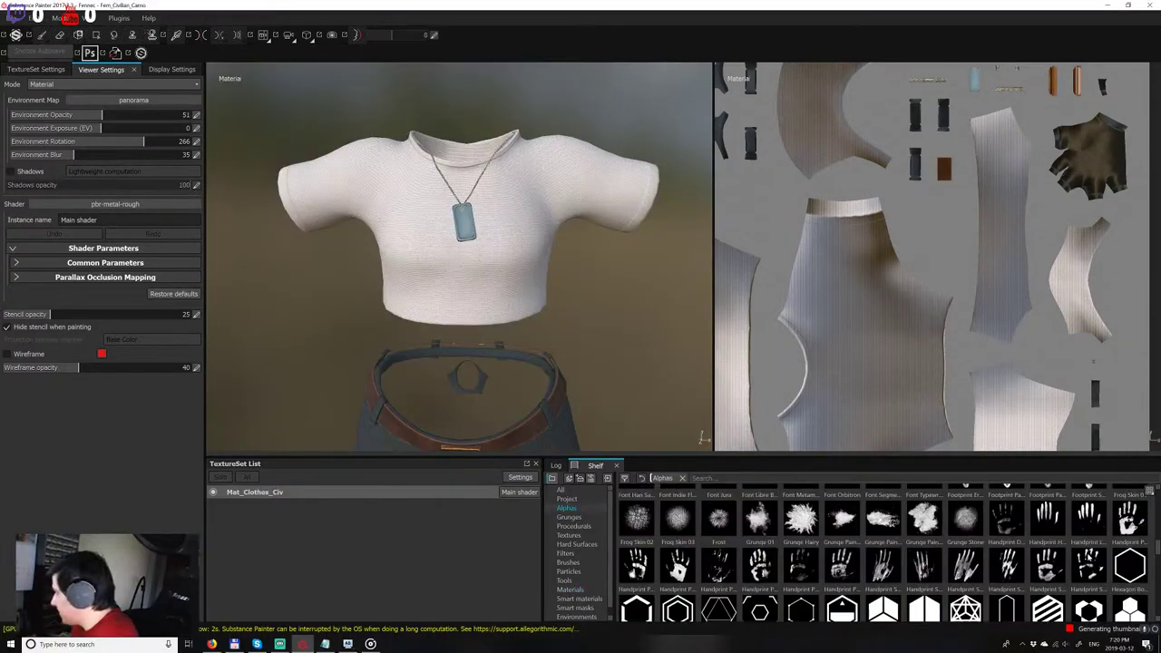
{"action": "scroll", "coordinate": [884, 553], "scroll_direction": "down", "scroll_amount": 5}
{"action": "scroll", "coordinate": [884, 554], "scroll_direction": "down", "scroll_amount": 5}
{"action": "scroll", "coordinate": [885, 554], "scroll_direction": "up", "scroll_amount": 2}
{"action": "scroll", "coordinate": [852, 562], "scroll_direction": "up", "scroll_amount": 5}
{"action": "scroll", "coordinate": [852, 563], "scroll_direction": "up", "scroll_amount": 5}
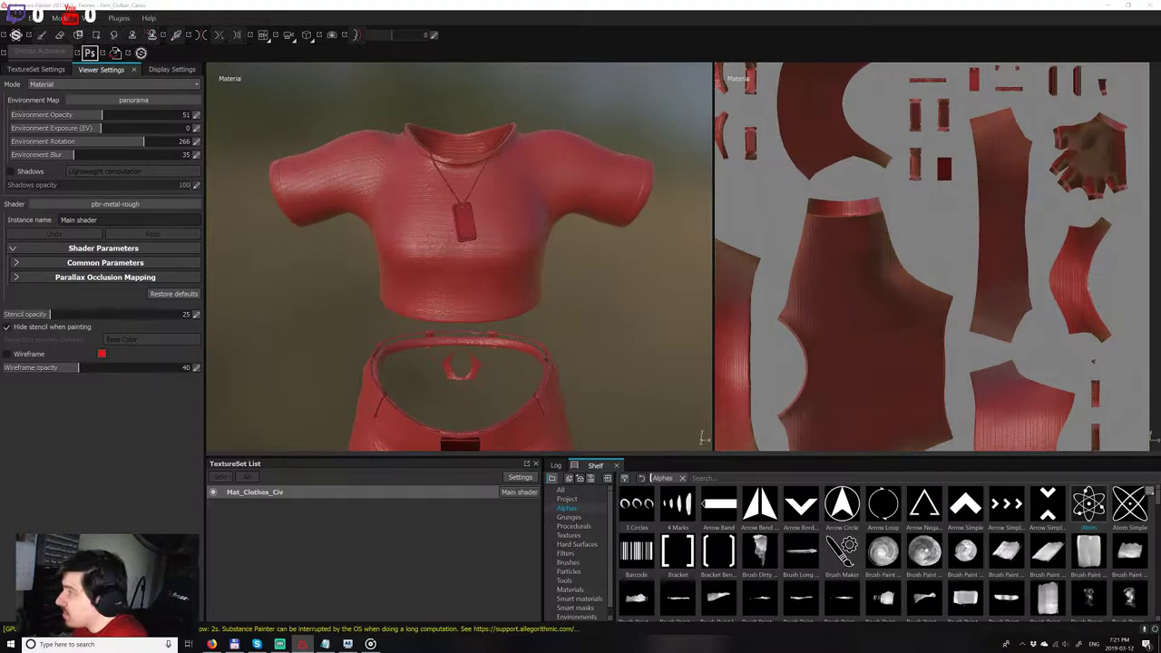
{"action": "scroll", "coordinate": [704, 438], "scroll_direction": "up", "scroll_amount": 2}
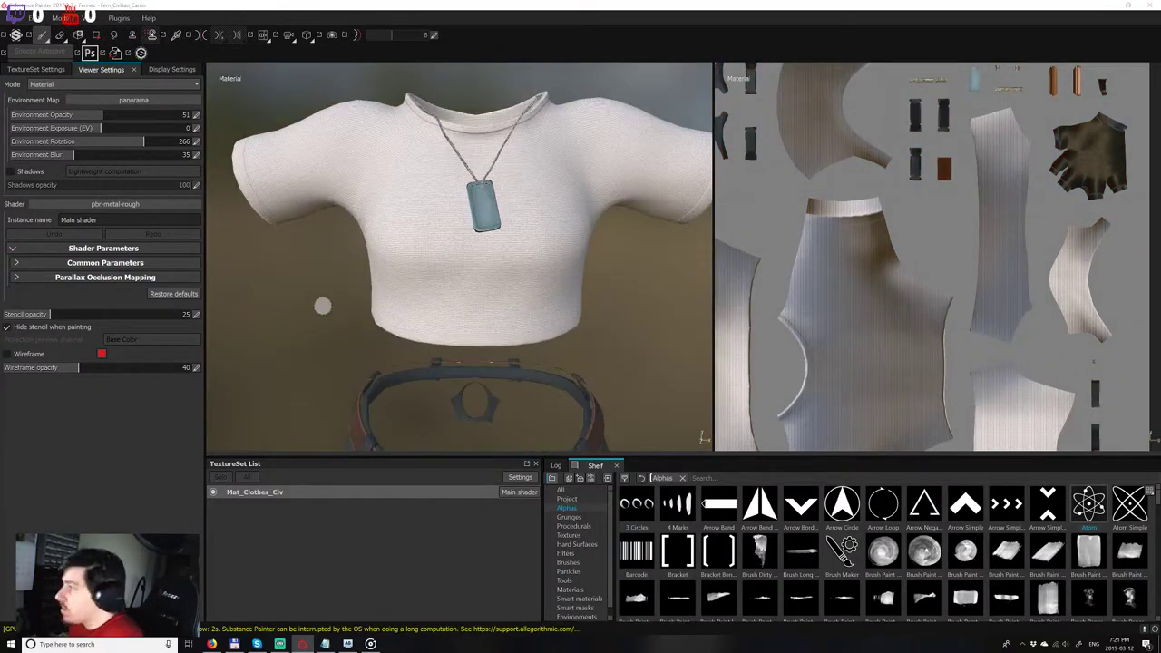
{"action": "scroll", "coordinate": [704, 438], "scroll_direction": "up", "scroll_amount": 2}
{"action": "left_click_drag", "start_coordinate": [704, 438], "coordinate": [704, 438], "text": "alt"}
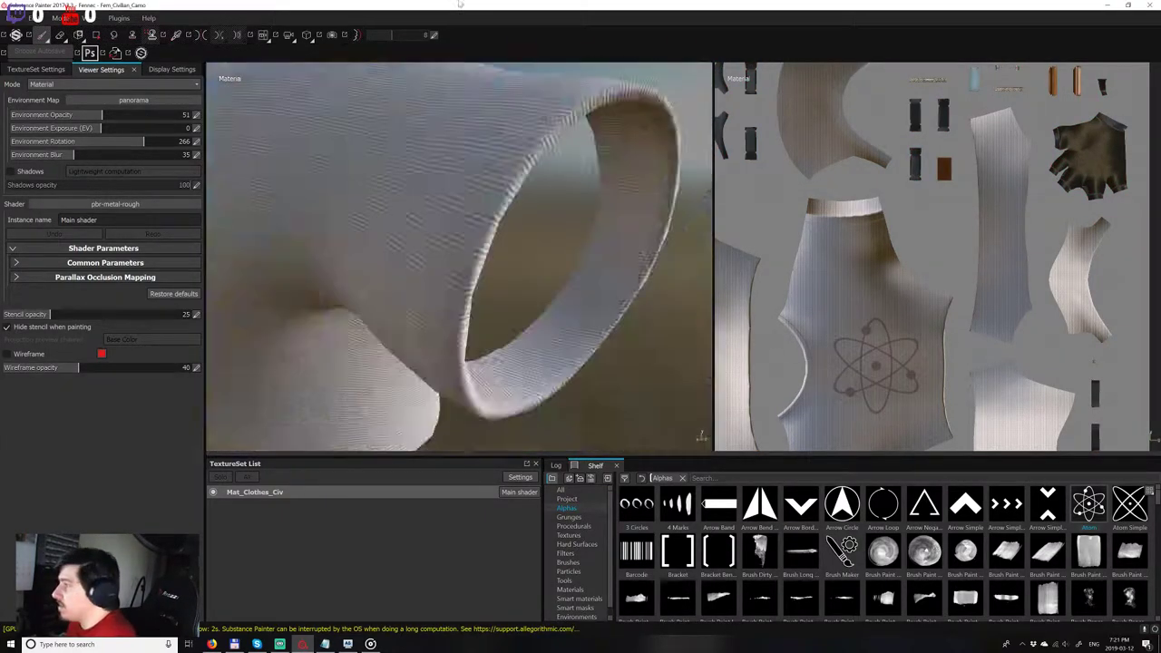
{"action": "key", "text": "ctrl+z"}
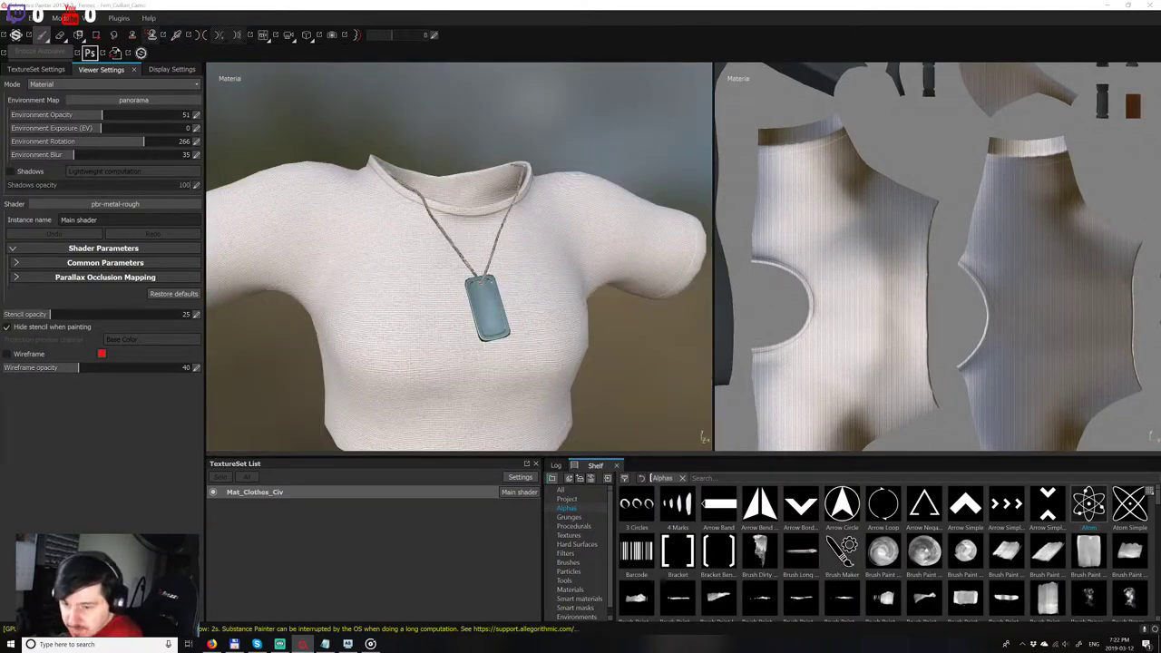
{"action": "key", "text": "ctrl+y"}
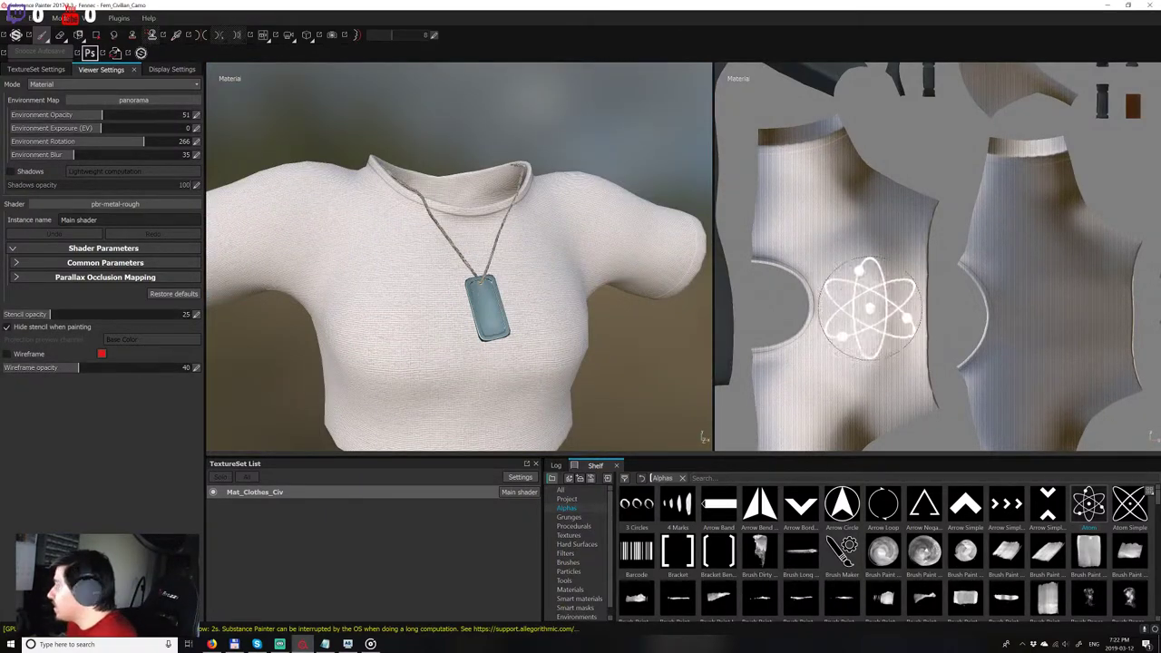
{"action": "scroll", "coordinate": [704, 438], "scroll_direction": "down", "scroll_amount": 5}
{"action": "left_click", "coordinate": [866, 310]}
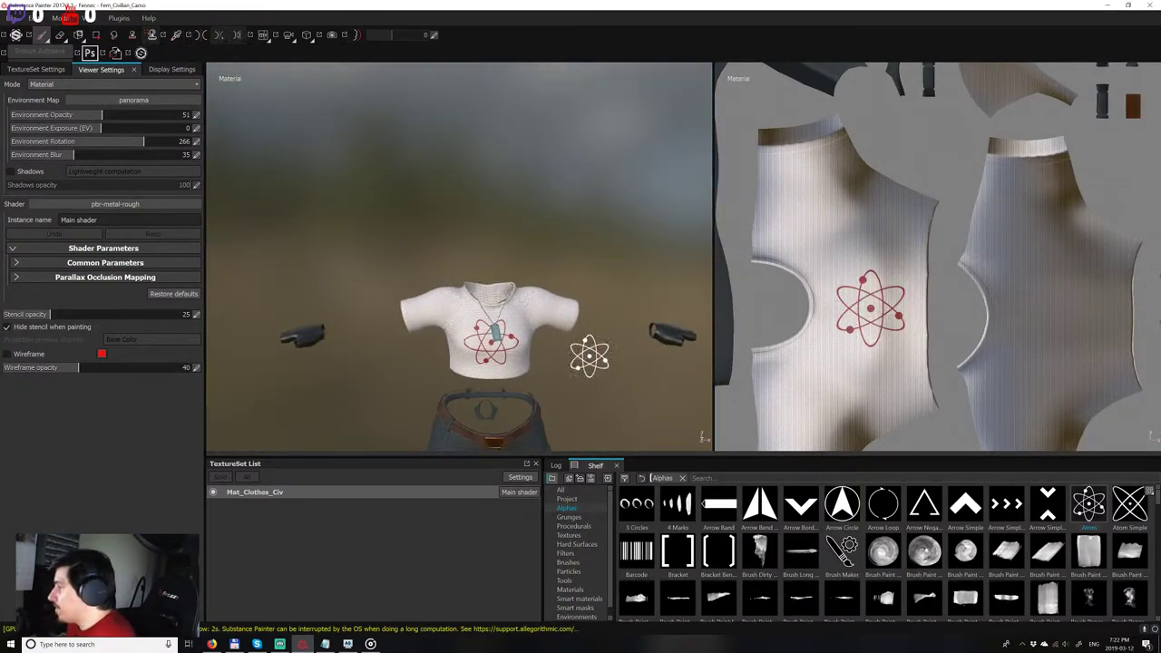
{"action": "middle_click_drag", "start_coordinate": [583, 363], "coordinate": [544, 208]}
{"action": "scroll", "coordinate": [871, 554], "scroll_direction": "down", "scroll_amount": 2}
{"action": "key", "text": "ctrl+z"}
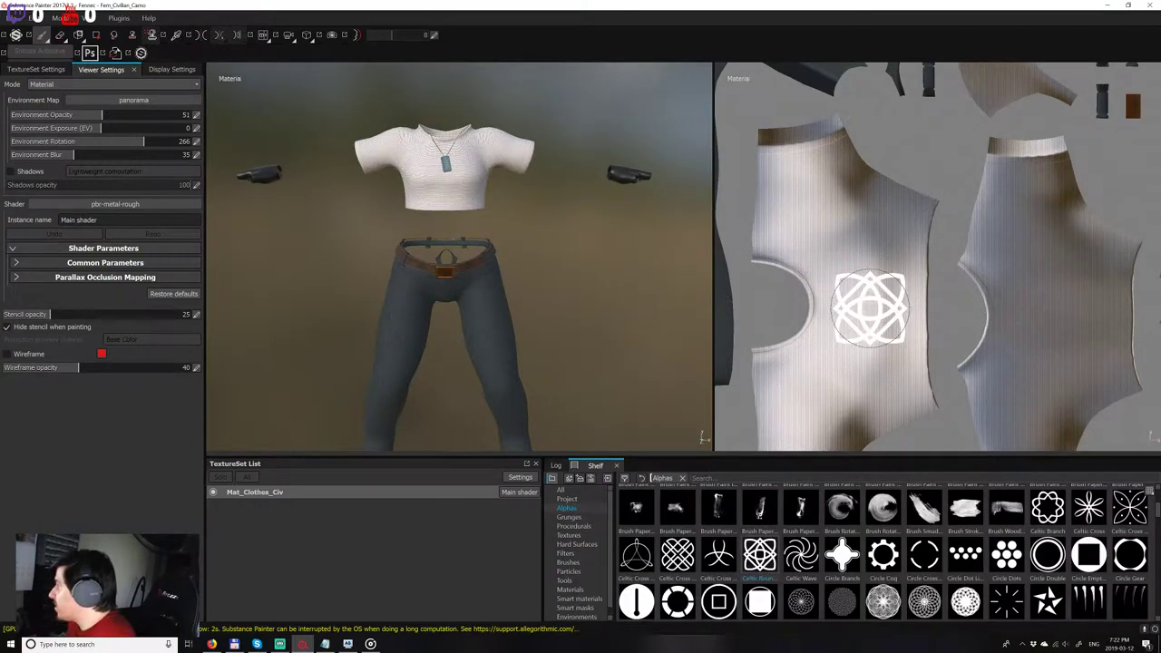
{"action": "key", "text": "ctrl+y"}
{"action": "key", "text": "ctrl+z"}
{"action": "left_click_drag", "start_coordinate": [648, 336], "coordinate": [544, 299], "text": "alt"}
{"action": "left_click", "coordinate": [1047, 594]}
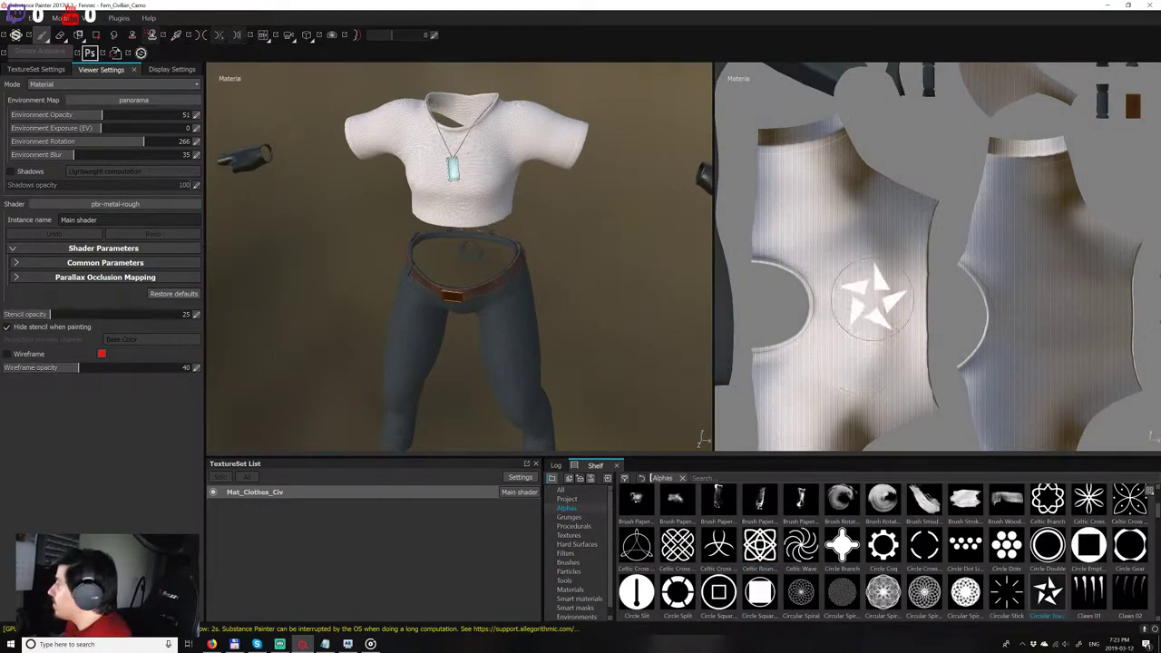
{"action": "left_click", "coordinate": [871, 300]}
{"action": "left_click_drag", "start_coordinate": [829, 233], "coordinate": [821, 390]}
{"action": "key", "text": "ctrl+z"}
{"action": "left_click_drag", "start_coordinate": [562, 300], "coordinate": [634, 318], "text": "alt"}
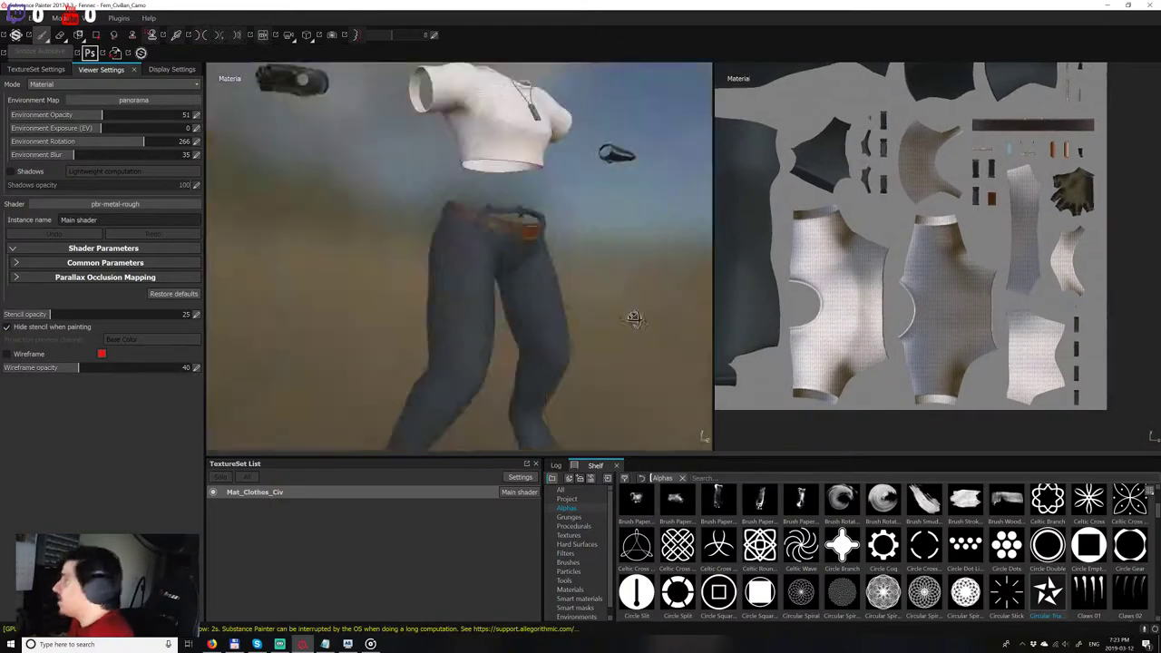
{"action": "key", "text": "f"}
{"action": "scroll", "coordinate": [466, 246], "scroll_direction": "up", "scroll_amount": 3}
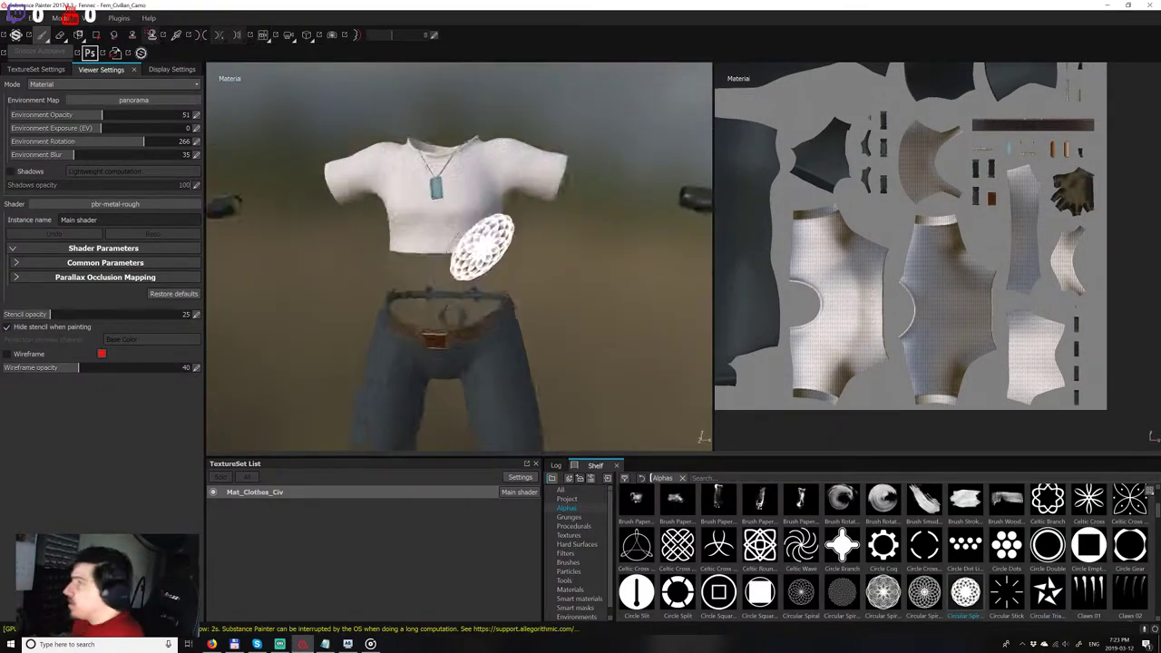
{"action": "left_click_drag", "start_coordinate": [414, 221], "coordinate": [435, 209], "text": "alt"}
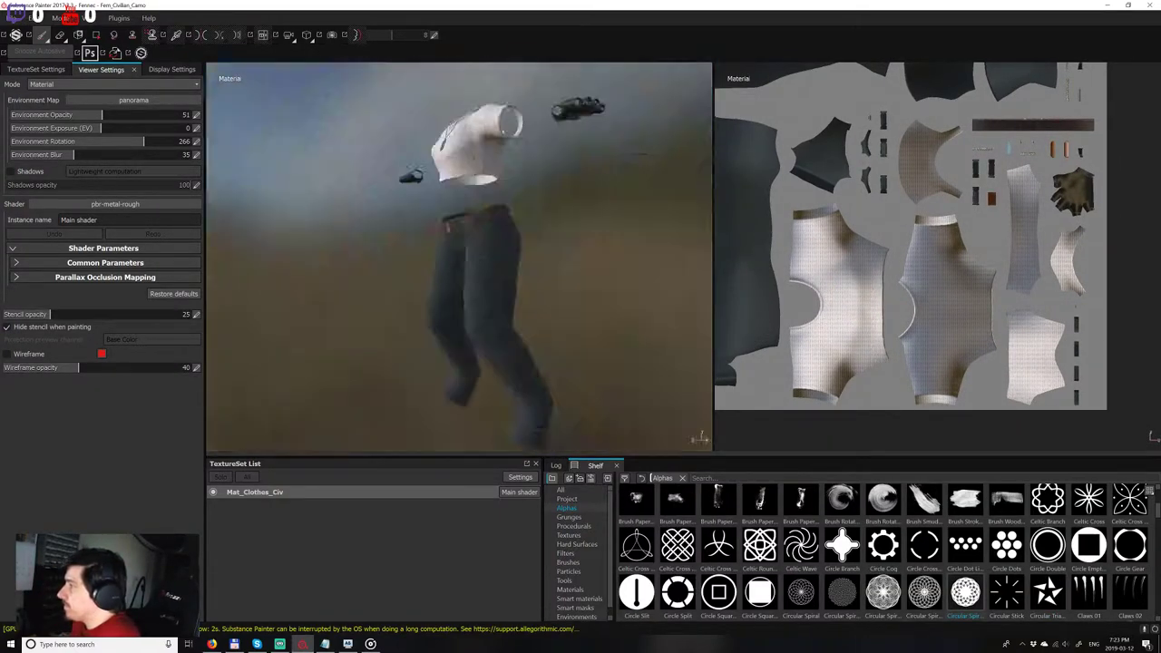
{"action": "key", "text": "f"}
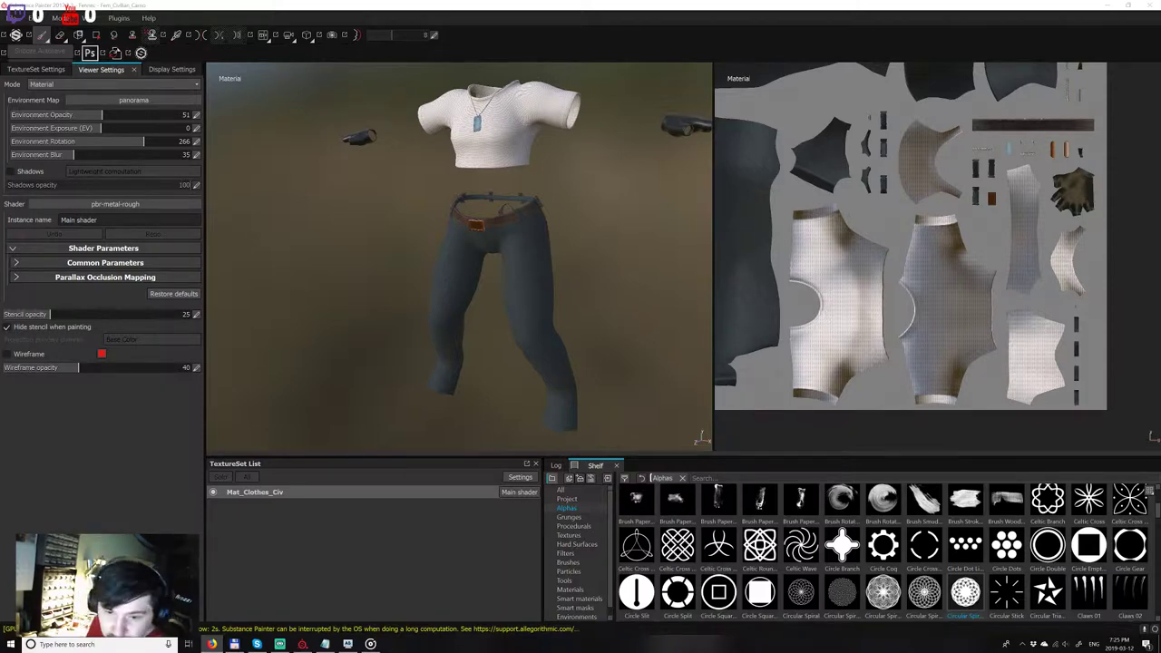
{"action": "left_click_drag", "start_coordinate": [381, 300], "coordinate": [348, 300], "text": "alt"}
{"action": "key", "text": "f"}
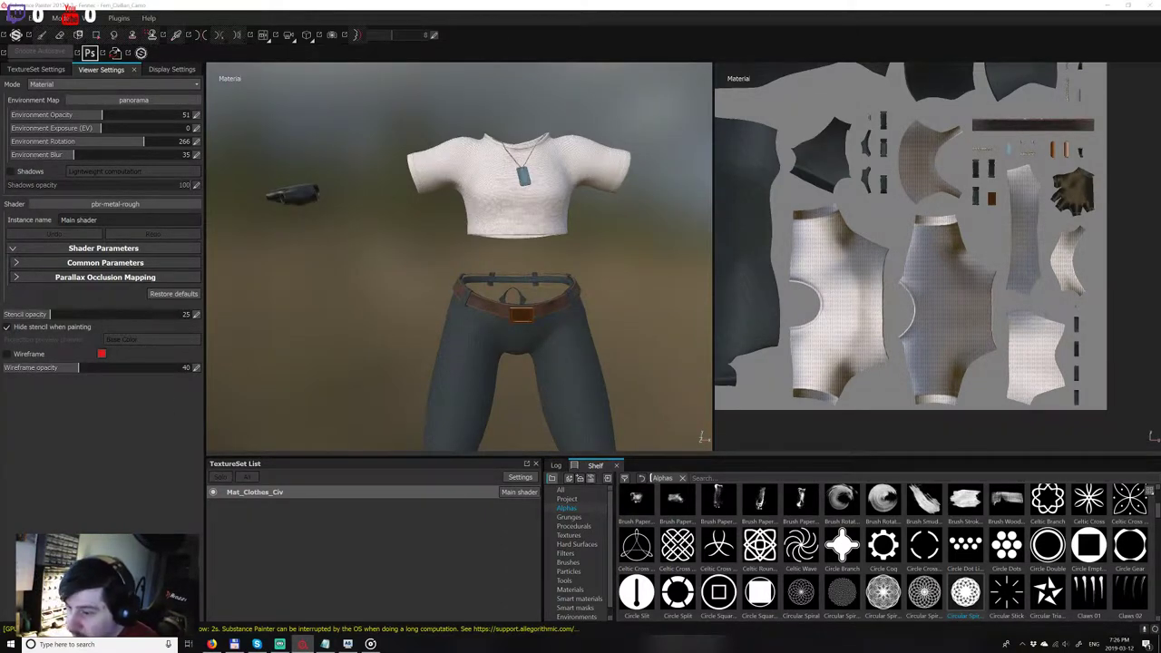
{"action": "mouse_move", "coordinate": [370, 350]}
{"action": "left_mouse_down", "text": "alt"}
{"action": "mouse_move", "coordinate": [344, 327]}
{"action": "mouse_move", "coordinate": [426, 292]}
{"action": "left_mouse_up", "text": "alt"}
{"action": "scroll", "coordinate": [329, 289], "scroll_direction": "up", "scroll_amount": 5}
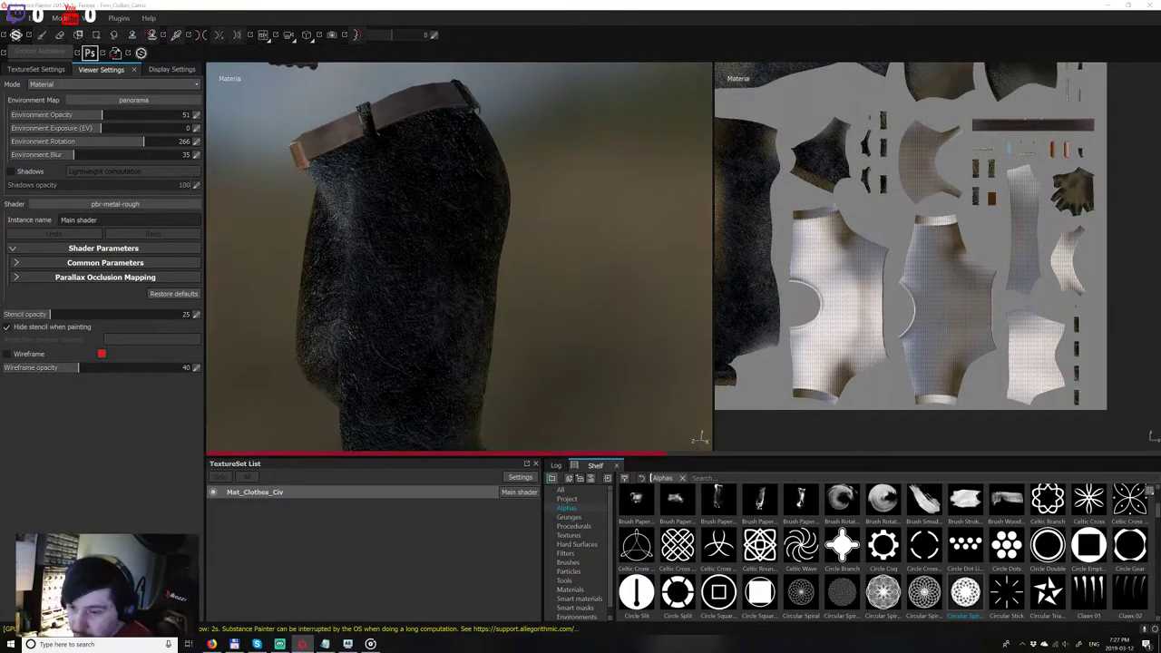
{"action": "key", "text": "f"}
{"action": "left_click_drag", "start_coordinate": [427, 292], "coordinate": [453, 272], "text": "alt"}
{"action": "scroll", "coordinate": [458, 257], "scroll_direction": "up", "scroll_amount": 3}
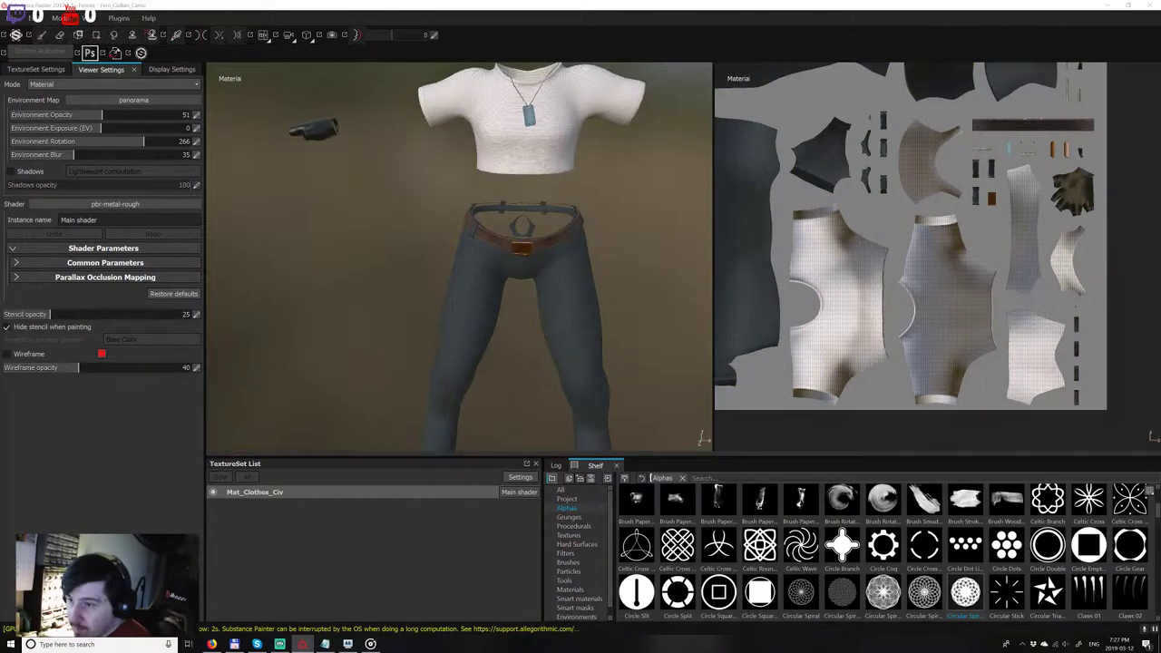
{"action": "mouse_move", "coordinate": [458, 256]}
{"action": "left_mouse_down", "text": "alt"}
{"action": "mouse_move", "coordinate": [621, 338]}
{"action": "mouse_move", "coordinate": [473, 330]}
{"action": "mouse_move", "coordinate": [376, 260]}
{"action": "left_mouse_up", "text": "alt"}
{"action": "key", "text": "ctrl+shift+s"}
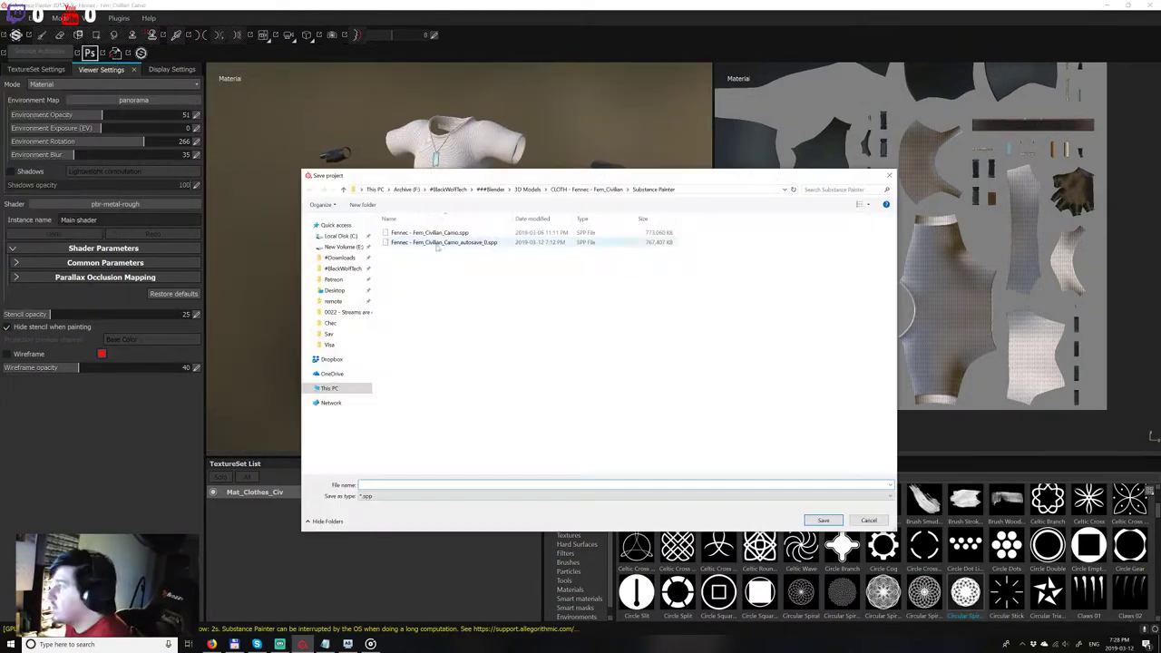
{"action": "key", "text": "Return"}
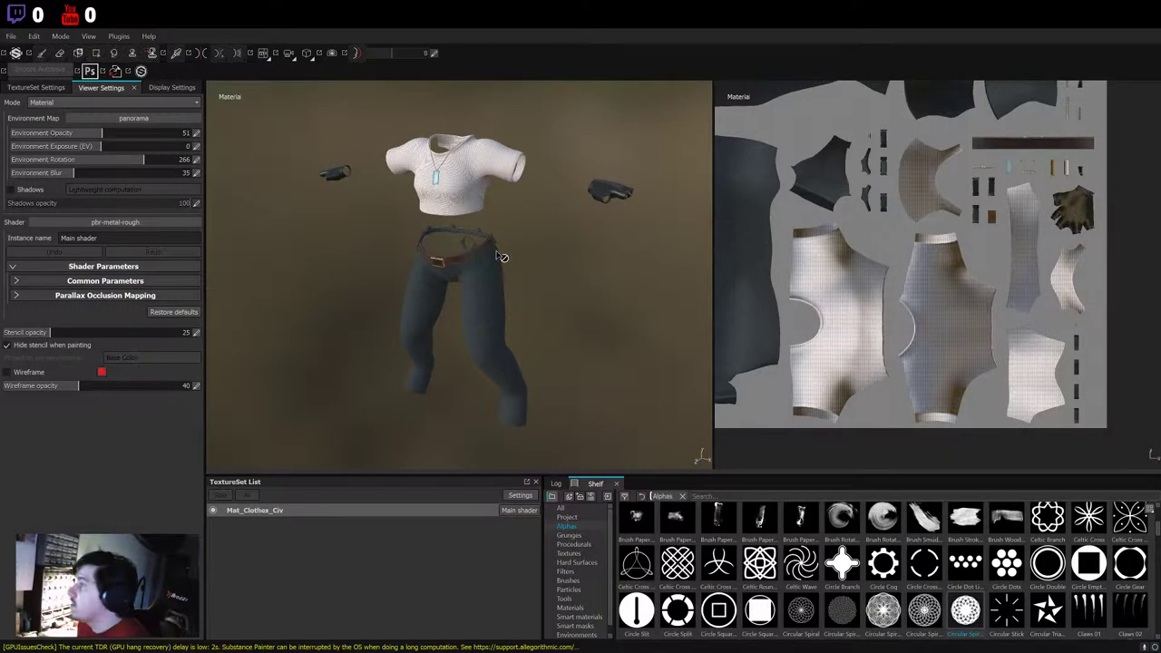
{"action": "left_click_drag", "start_coordinate": [454, 273], "coordinate": [508, 263], "text": "alt"}
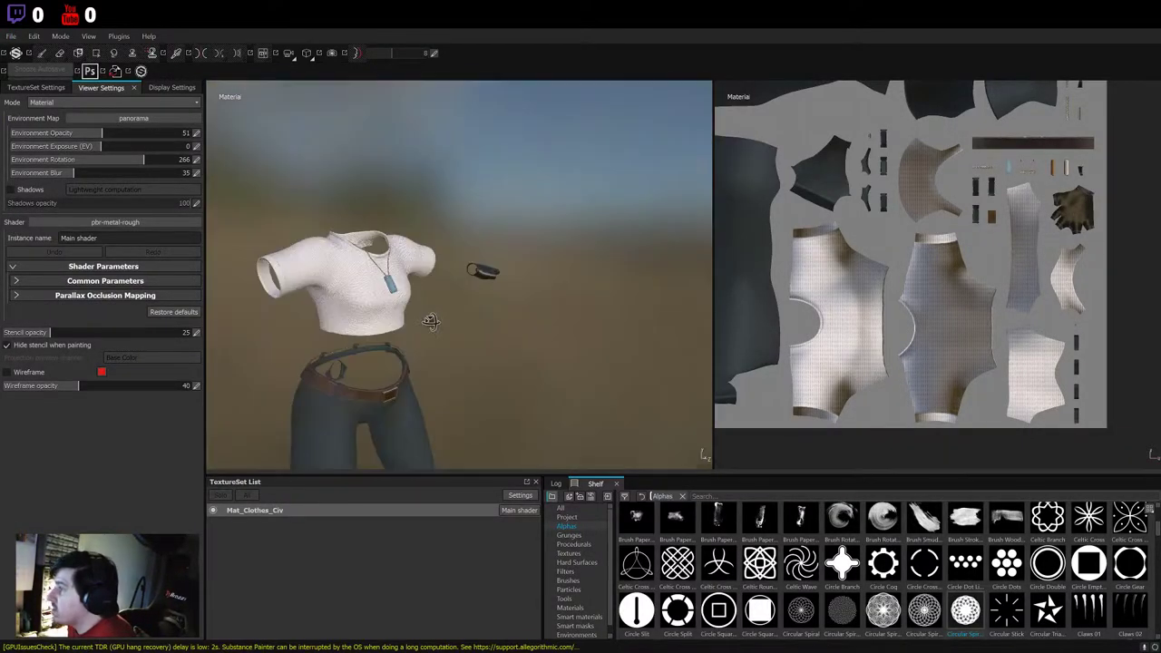
{"action": "left_click", "coordinate": [569, 608]}
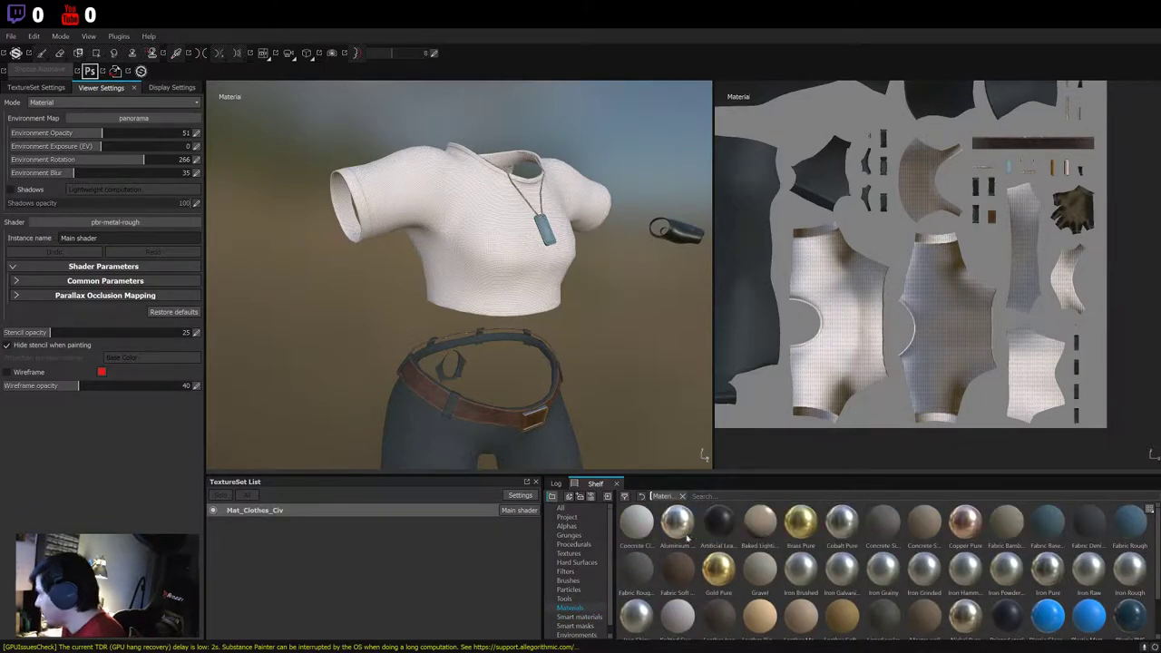
- Test Concrete Clean on the outfit, then inspect the dark grey pants from low angles
{"action": "left_click_drag", "start_coordinate": [636, 522], "coordinate": [472, 272]}
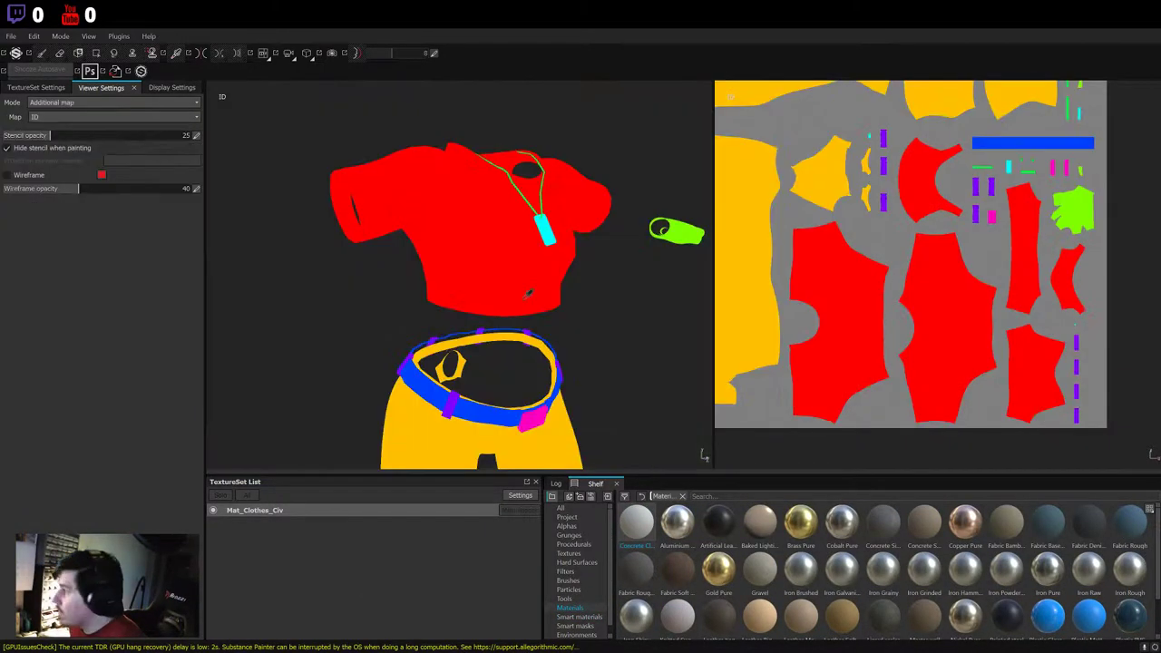
{"action": "scroll", "coordinate": [480, 399], "scroll_direction": "up", "scroll_amount": 3}
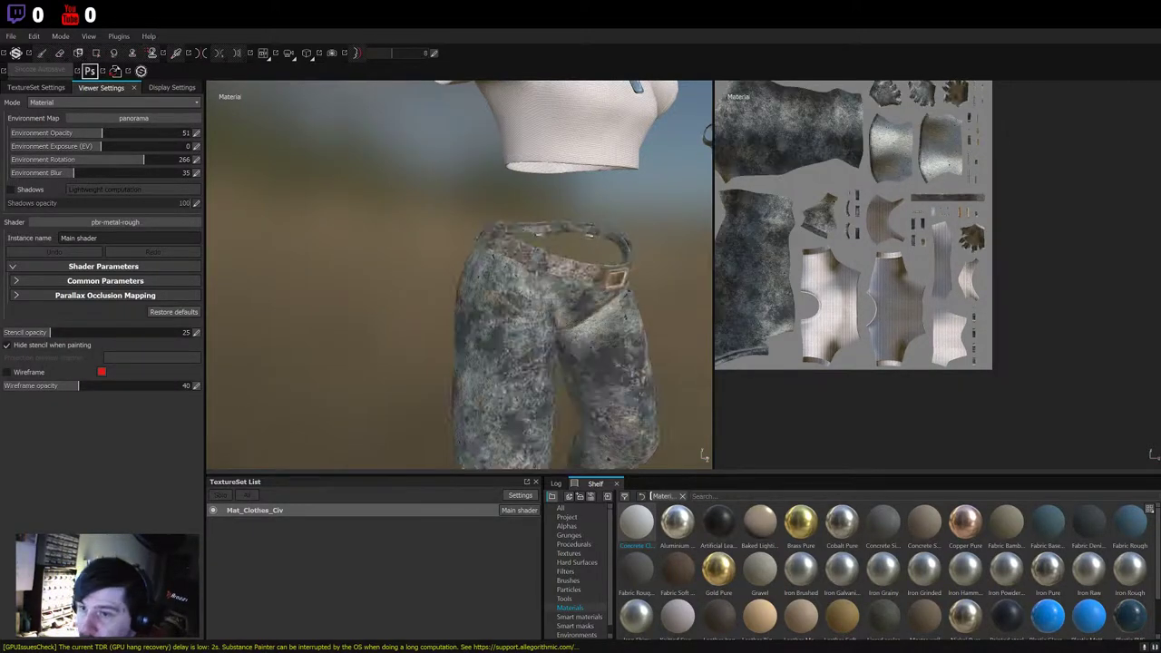
{"action": "left_click_drag", "start_coordinate": [454, 318], "coordinate": [401, 333], "text": "alt"}
{"action": "mouse_move", "coordinate": [401, 333]}
{"action": "right_mouse_down", "text": "alt"}
{"action": "mouse_move", "coordinate": [438, 254]}
{"action": "mouse_move", "coordinate": [427, 299]}
{"action": "right_mouse_up", "text": "alt"}
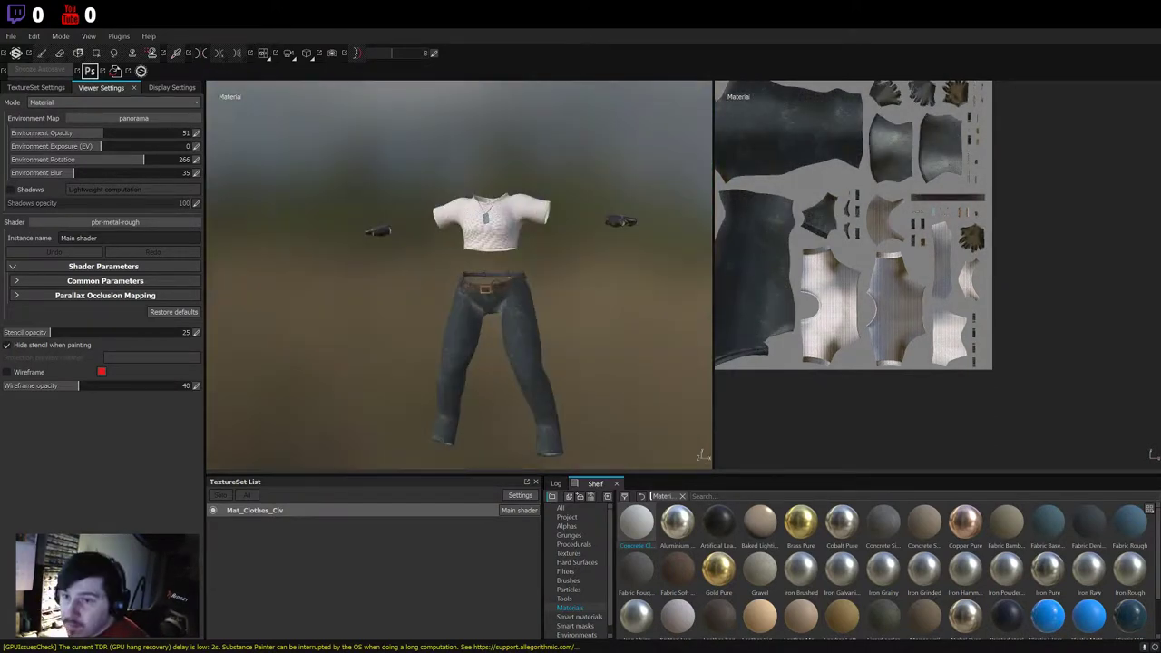
{"action": "left_click_drag", "start_coordinate": [426, 299], "coordinate": [427, 254], "text": "alt"}
{"action": "right_click_drag", "start_coordinate": [426, 254], "coordinate": [444, 218], "text": "alt"}
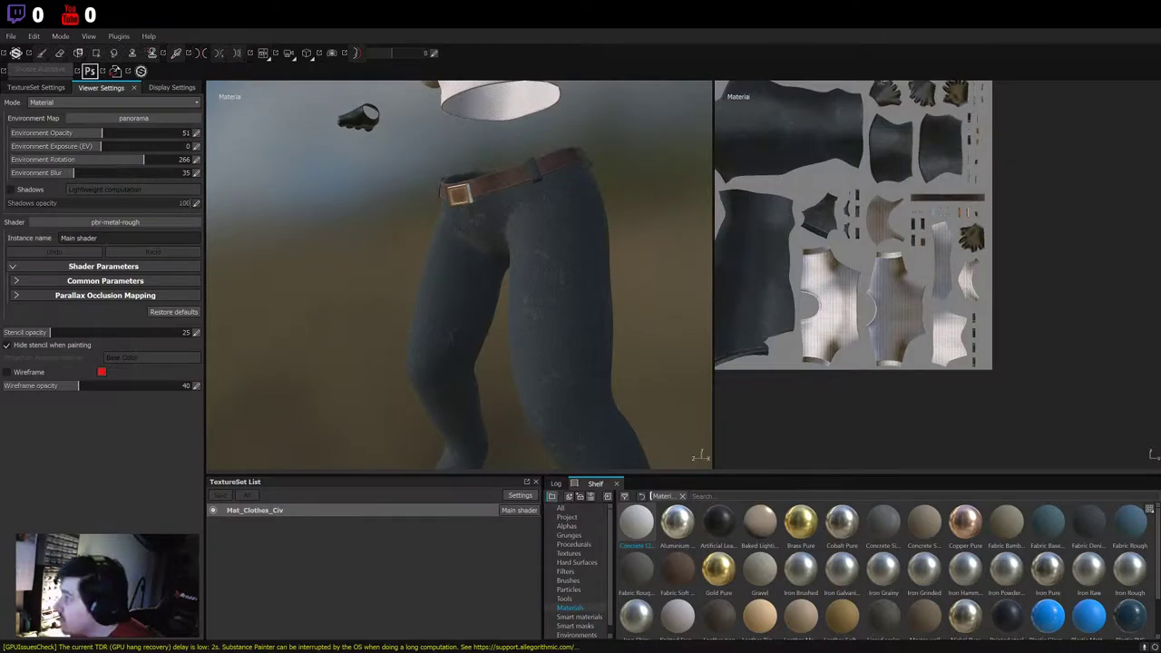
- Change the pants fill layer's base colour from dark grey to denim blue
{"action": "mouse_move", "coordinate": [436, 328]}
{"action": "right_mouse_down", "text": "alt"}
{"action": "mouse_move", "coordinate": [426, 363]}
{"action": "mouse_move", "coordinate": [435, 300]}
{"action": "right_mouse_up", "text": "alt"}
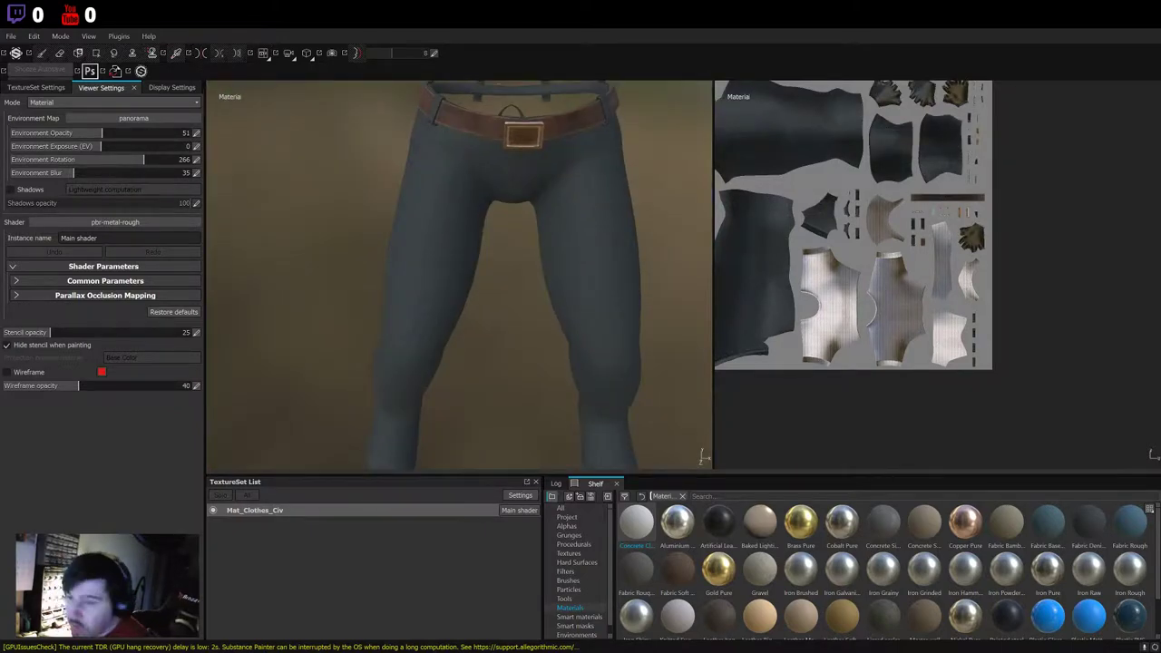
{"action": "key", "text": "f"}
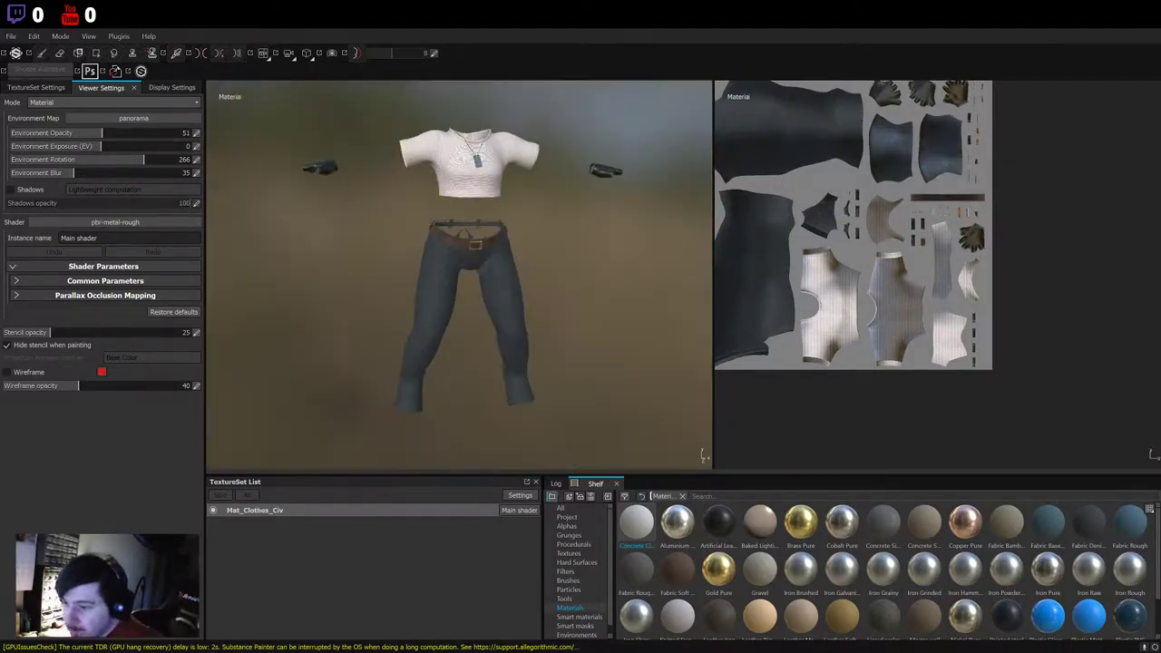
{"action": "scroll", "coordinate": [462, 272], "scroll_direction": "up", "scroll_amount": 3}
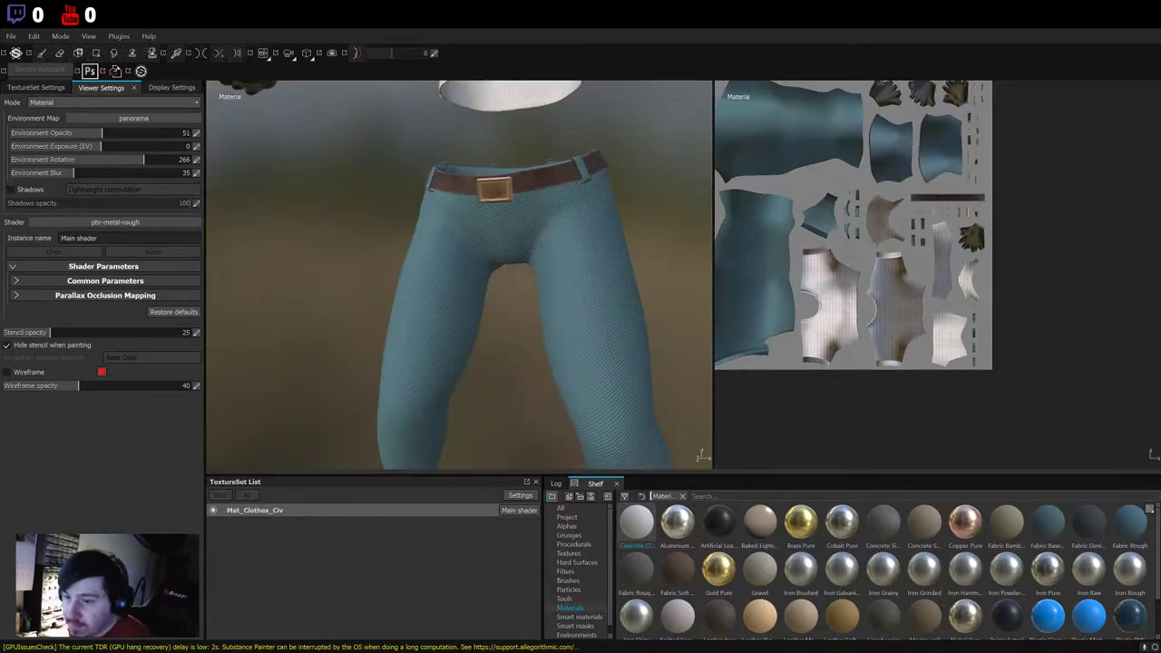
{"action": "scroll", "coordinate": [459, 275], "scroll_direction": "down", "scroll_amount": 2}
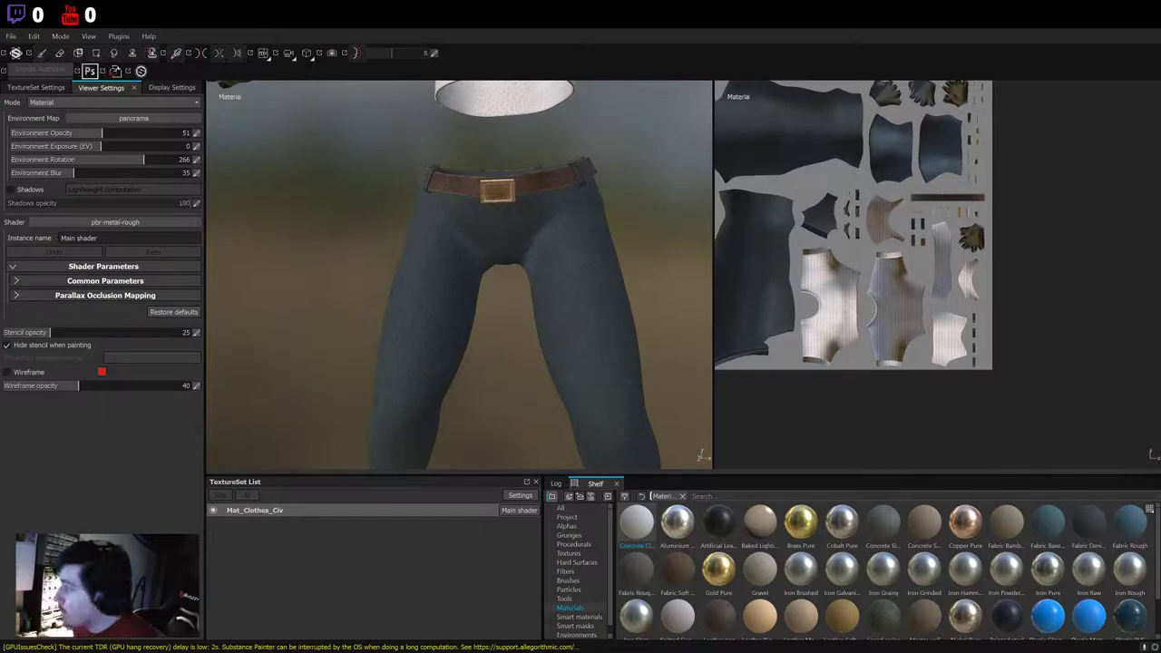
{"action": "scroll", "coordinate": [354, 386], "scroll_direction": "down", "scroll_amount": 5}
{"action": "scroll", "coordinate": [354, 386], "scroll_direction": "up", "scroll_amount": 2}
{"action": "scroll", "coordinate": [354, 385], "scroll_direction": "up", "scroll_amount": 4}
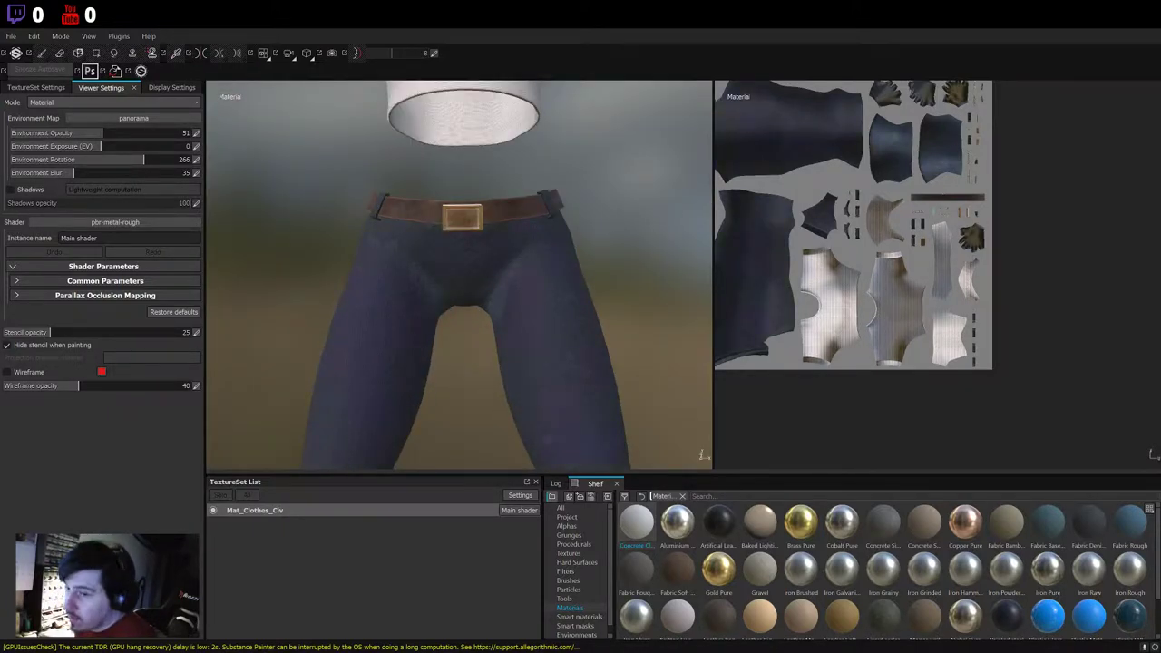
{"action": "scroll", "coordinate": [459, 274], "scroll_direction": "down", "scroll_amount": 3}
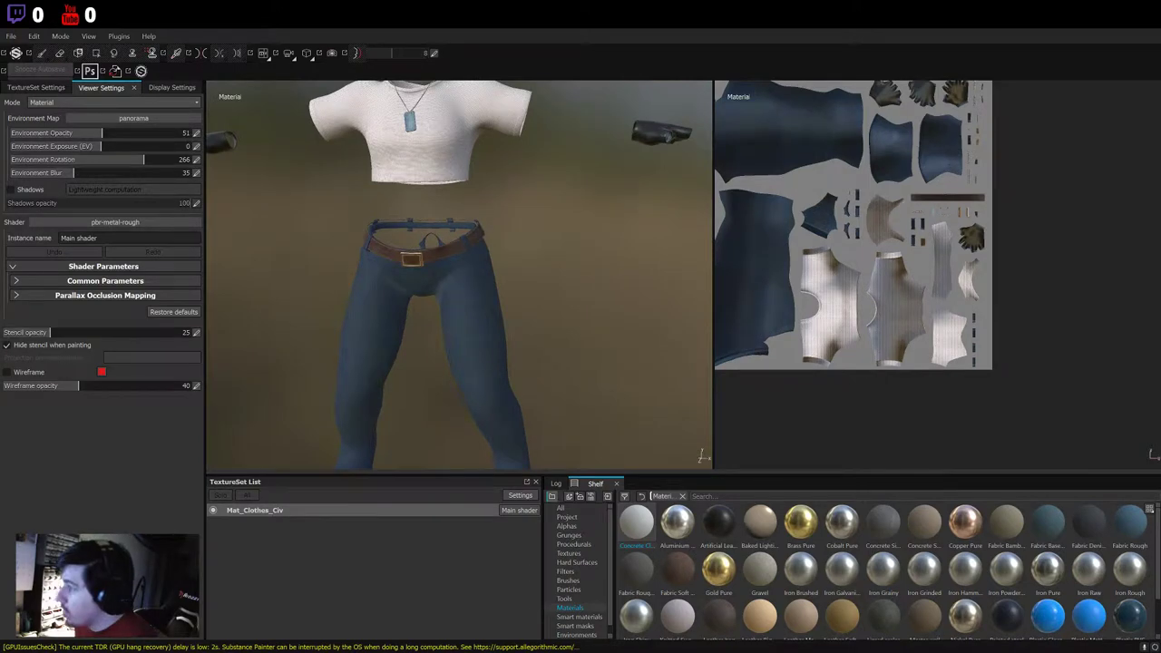
- Inspect the blue jeans up close from the side and front
{"action": "scroll", "coordinate": [247, 441], "scroll_direction": "down", "scroll_amount": 5}
{"action": "scroll", "coordinate": [246, 441], "scroll_direction": "up", "scroll_amount": 6}
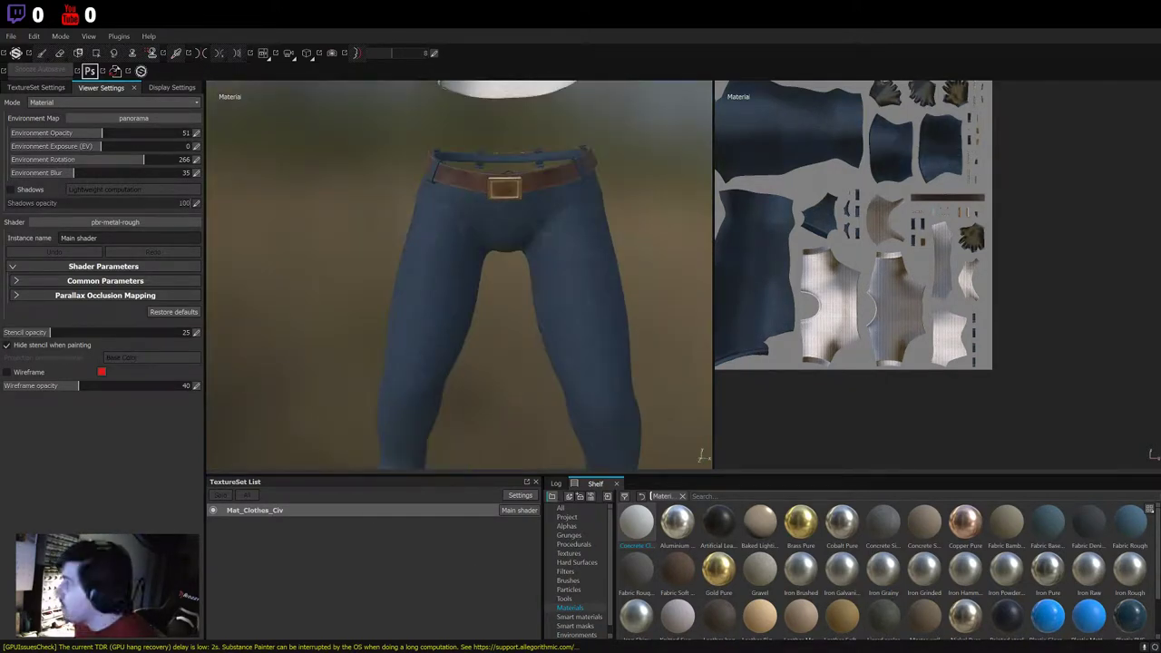
{"action": "mouse_move", "coordinate": [454, 272]}
{"action": "left_mouse_down", "text": "alt"}
{"action": "mouse_move", "coordinate": [563, 272]}
{"action": "mouse_move", "coordinate": [454, 272]}
{"action": "left_mouse_up", "text": "alt"}
{"action": "scroll", "coordinate": [459, 275], "scroll_direction": "down", "scroll_amount": 3}
{"action": "scroll", "coordinate": [459, 275], "scroll_direction": "up", "scroll_amount": 5}
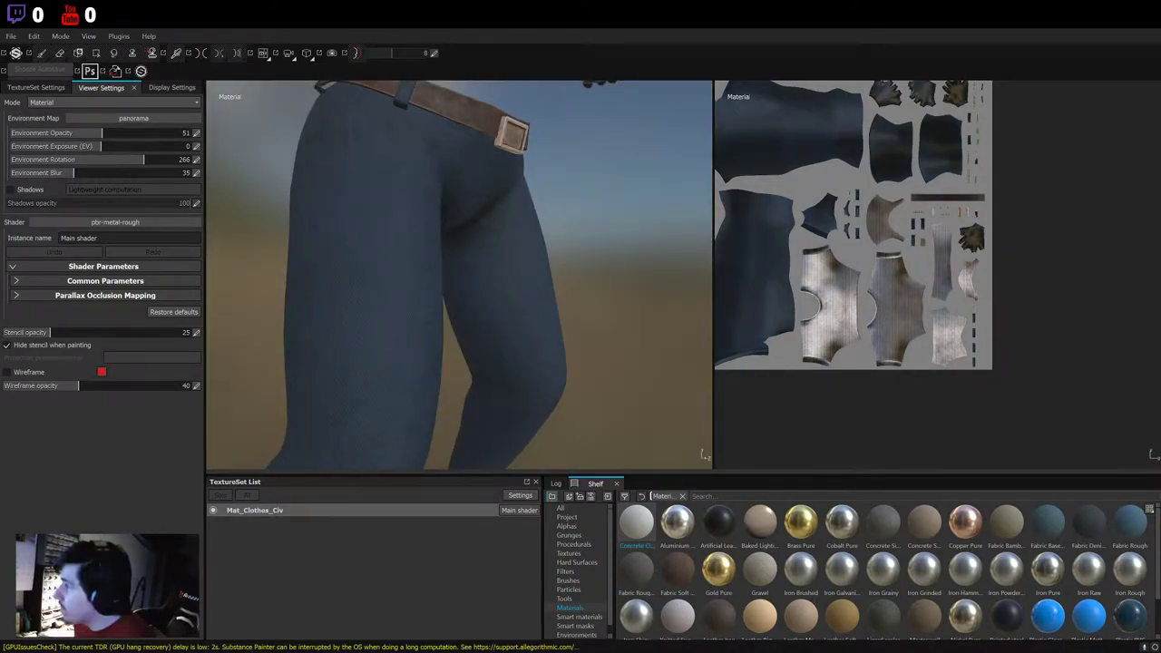
{"action": "scroll", "coordinate": [511, 363], "scroll_direction": "down", "scroll_amount": 5}
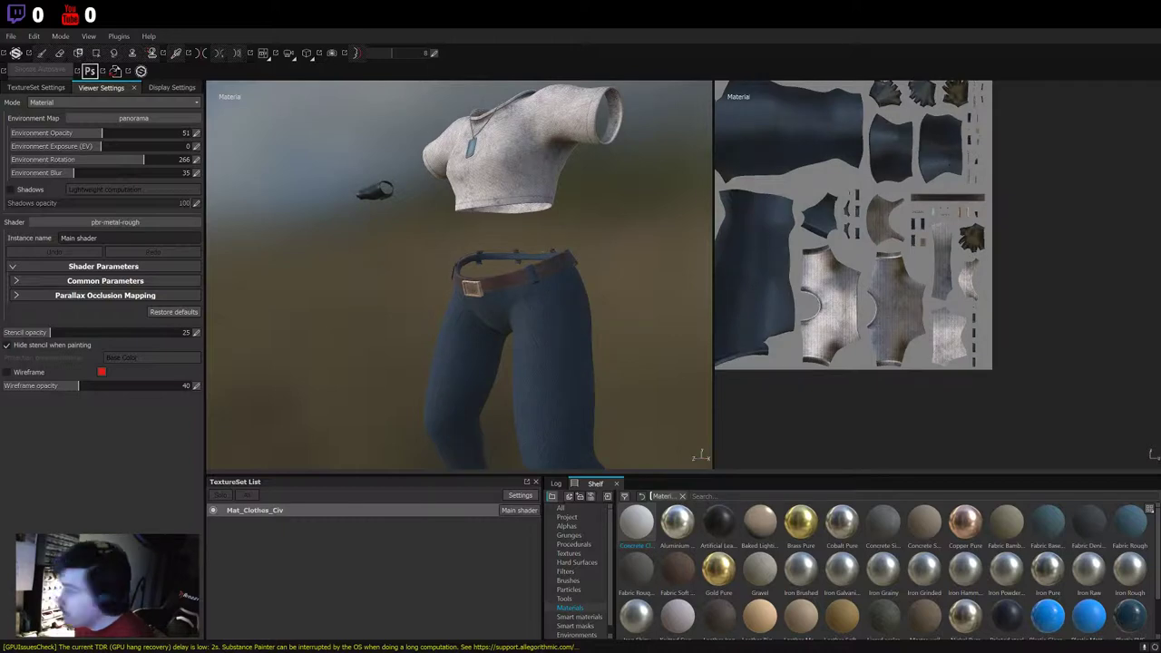
{"action": "left_click_drag", "start_coordinate": [290, 399], "coordinate": [345, 381], "text": "alt"}
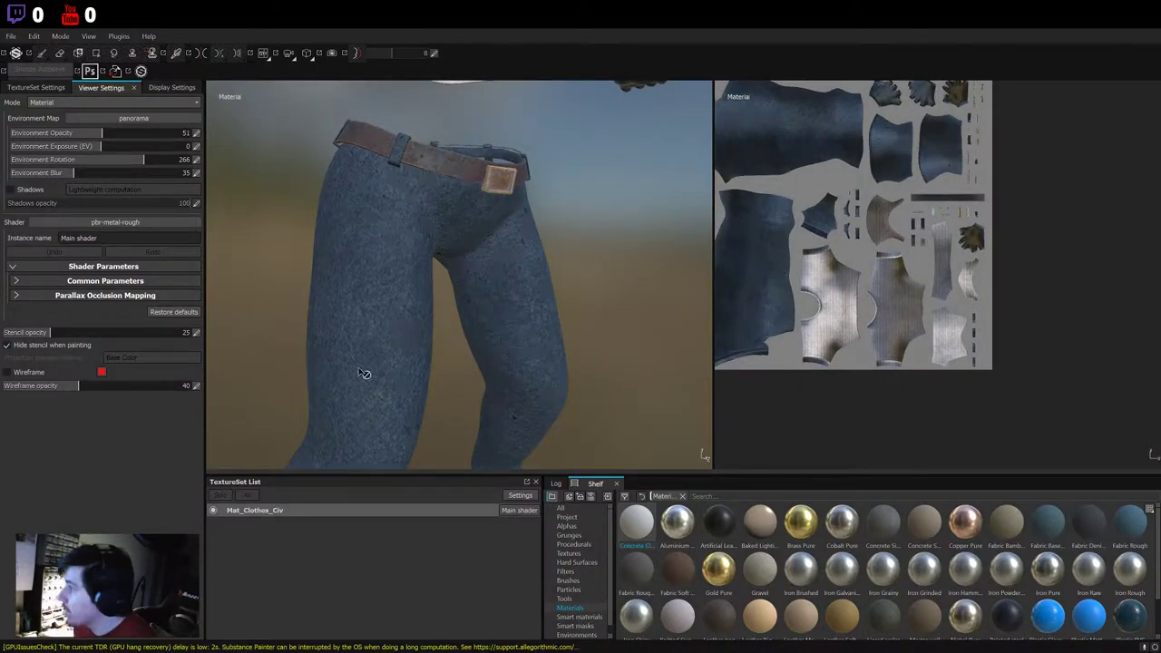
{"action": "left_click_drag", "start_coordinate": [454, 272], "coordinate": [508, 254], "text": "alt"}
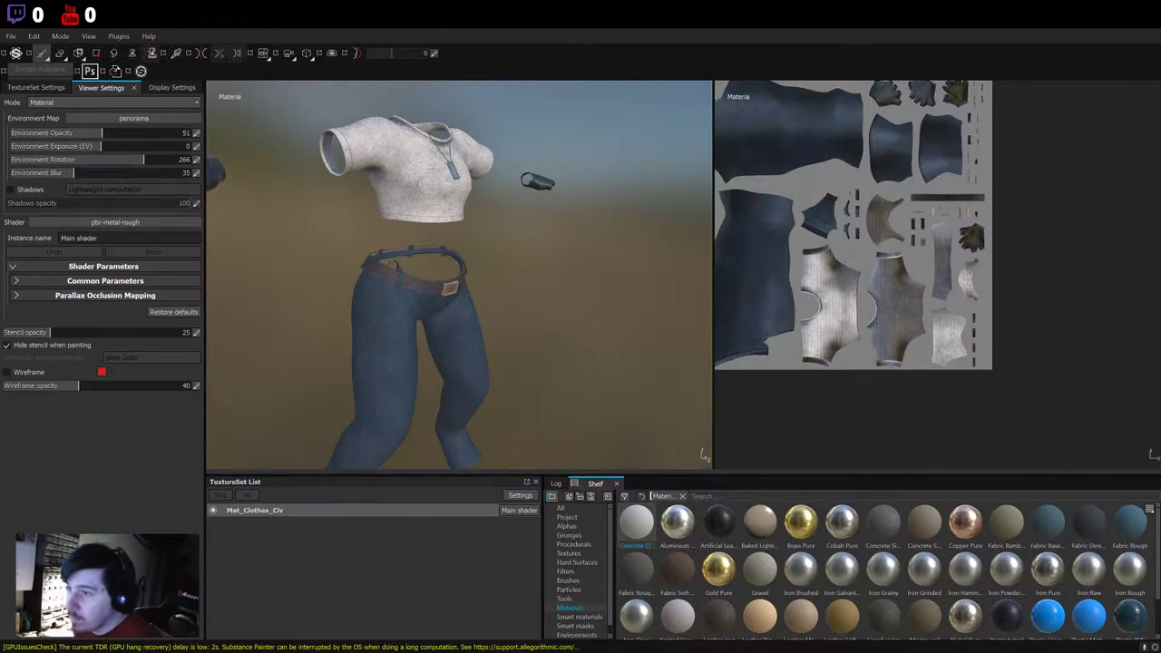
{"action": "left_click_drag", "start_coordinate": [454, 272], "coordinate": [399, 272], "text": "alt"}
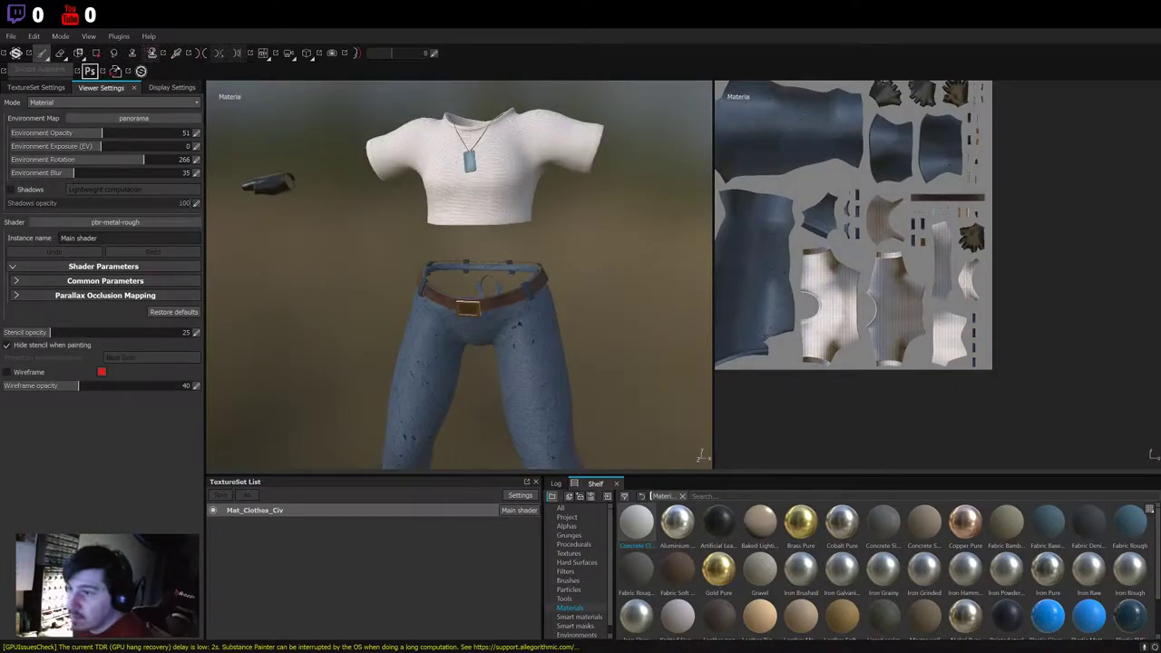
- Switch to the paint brush and add a wear/scratch material layer to the jeans
{"action": "key", "text": "1"}
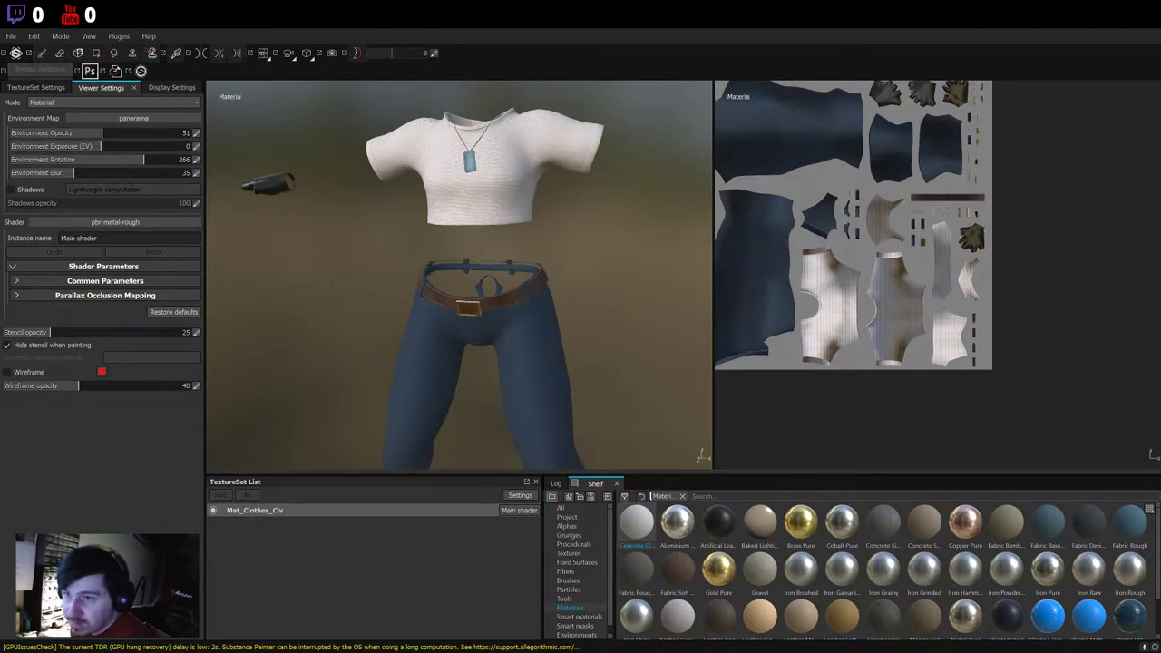
{"action": "scroll", "coordinate": [453, 269], "scroll_direction": "up", "scroll_amount": 3}
{"action": "scroll", "coordinate": [454, 270], "scroll_direction": "up", "scroll_amount": 3}
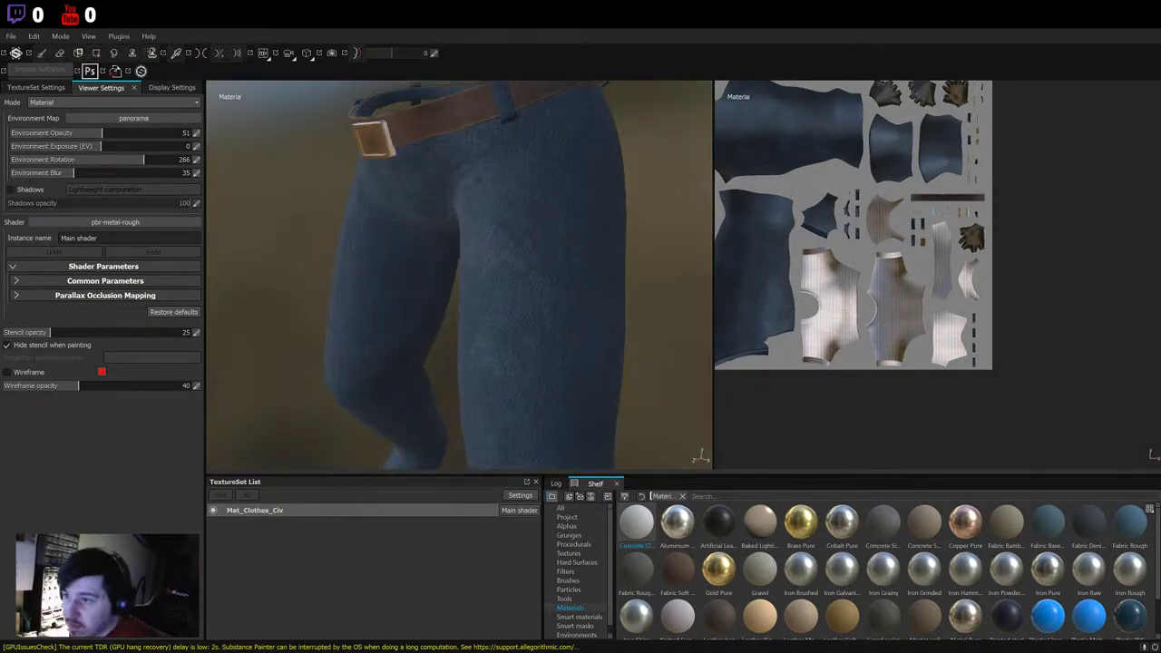
{"action": "scroll", "coordinate": [458, 272], "scroll_direction": "down", "scroll_amount": 3}
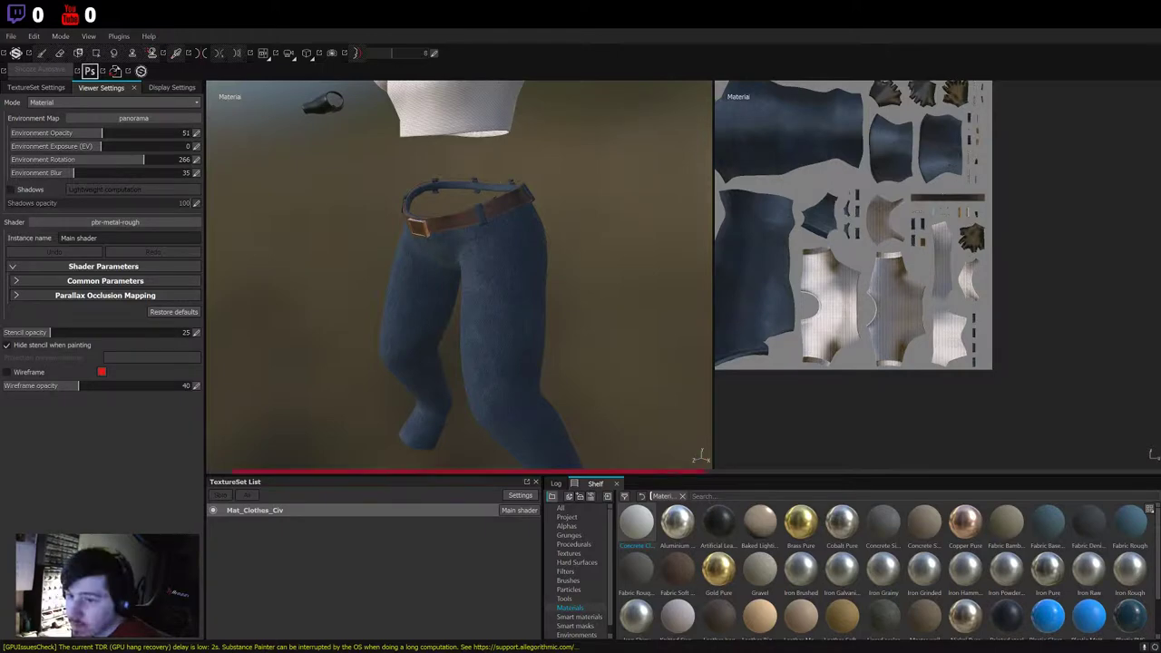
{"action": "scroll", "coordinate": [458, 272], "scroll_direction": "up", "scroll_amount": 3}
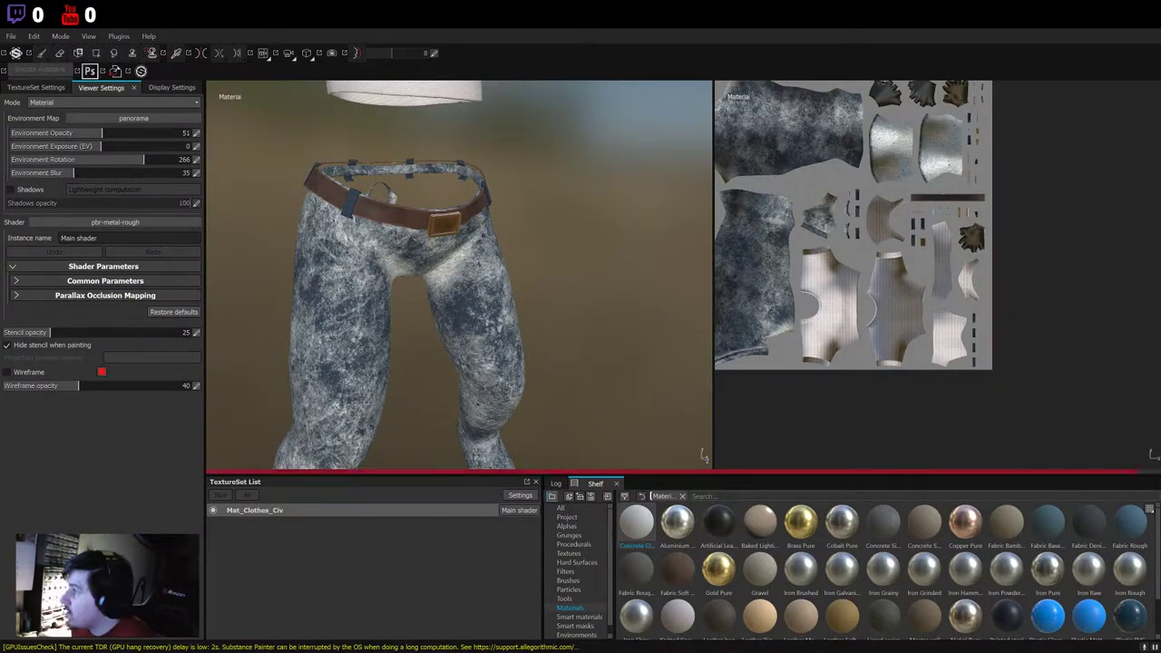
{"action": "key", "text": "f"}
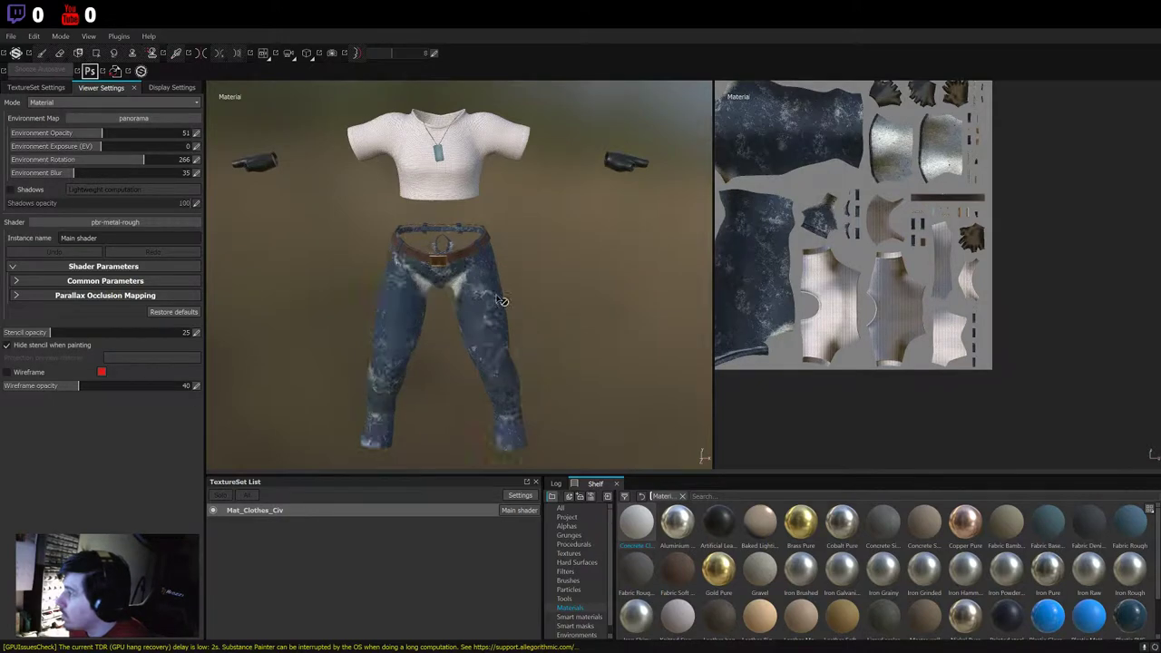
{"action": "scroll", "coordinate": [283, 406], "scroll_direction": "up", "scroll_amount": 5}
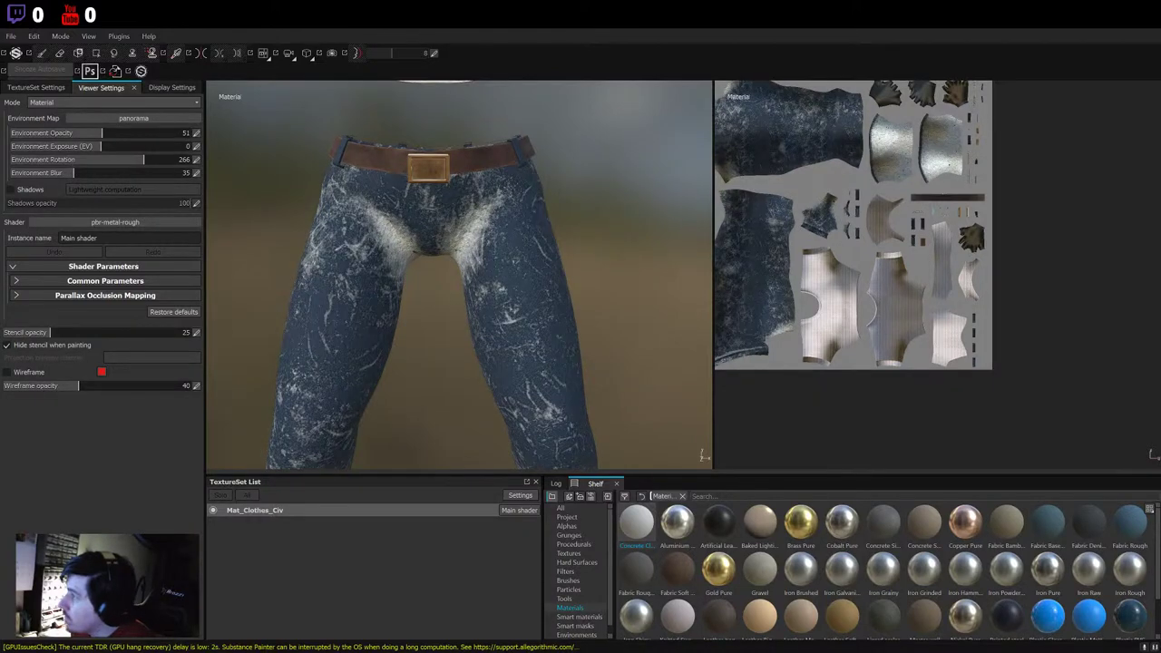
{"action": "key", "text": "f"}
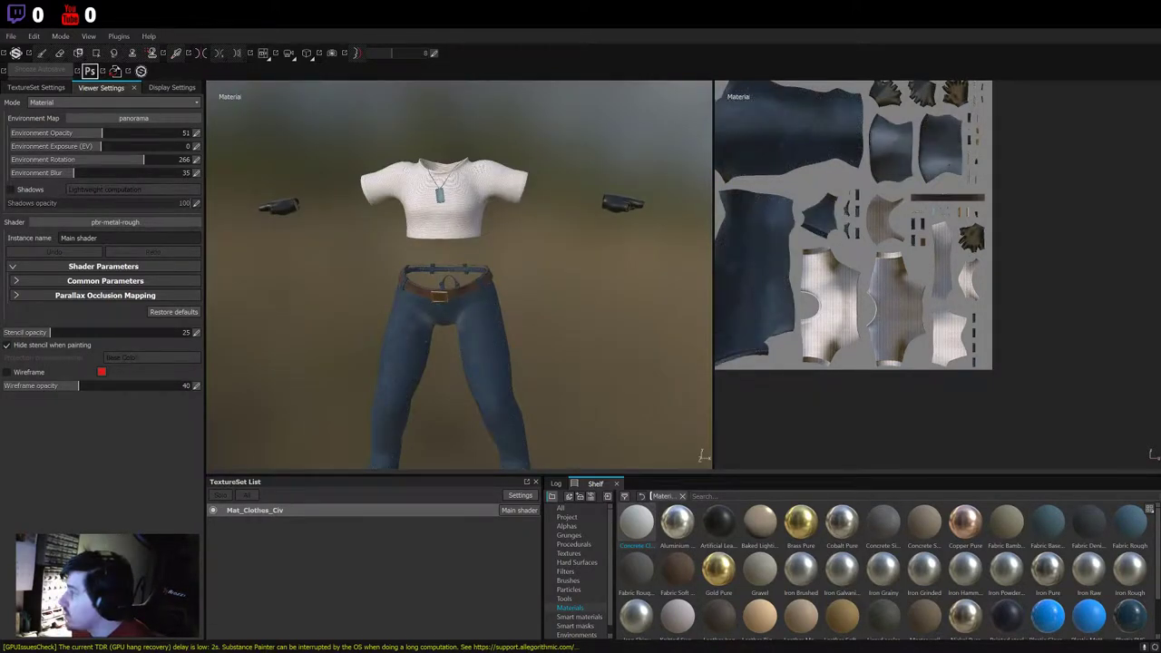
- Orbit around the textured outfit, checking both gloves, the jeans and belt close up
{"action": "mouse_move", "coordinate": [435, 182]}
{"action": "left_mouse_down", "text": "alt"}
{"action": "mouse_move", "coordinate": [473, 152]}
{"action": "mouse_move", "coordinate": [453, 163]}
{"action": "left_mouse_up", "text": "alt"}
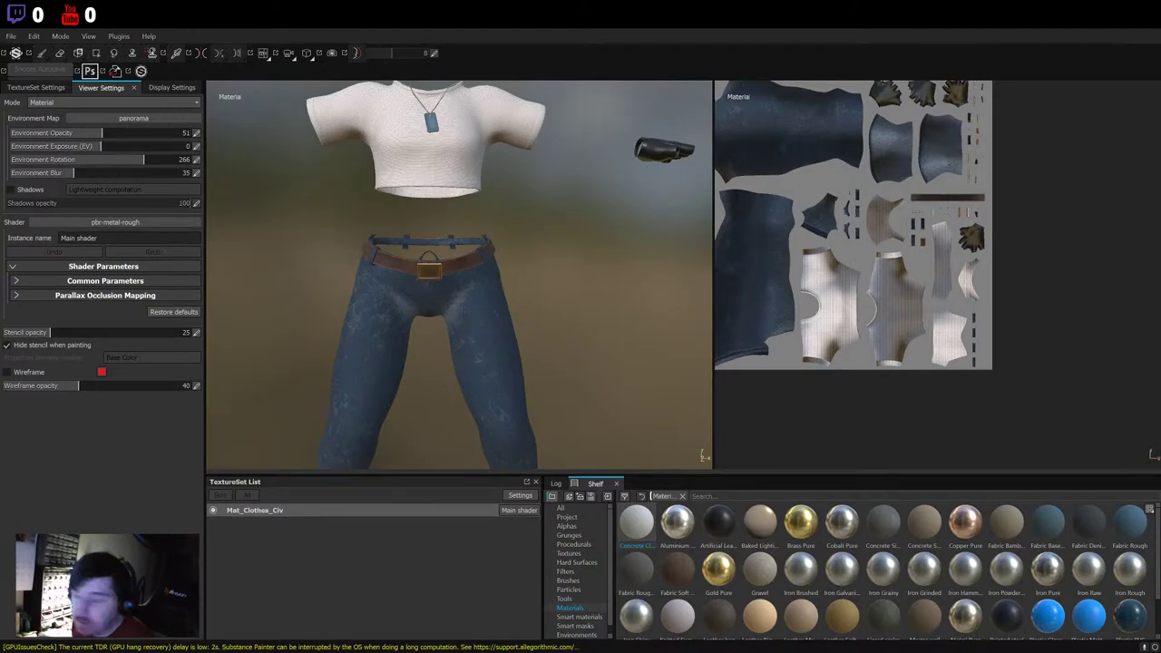
{"action": "key", "text": "f"}
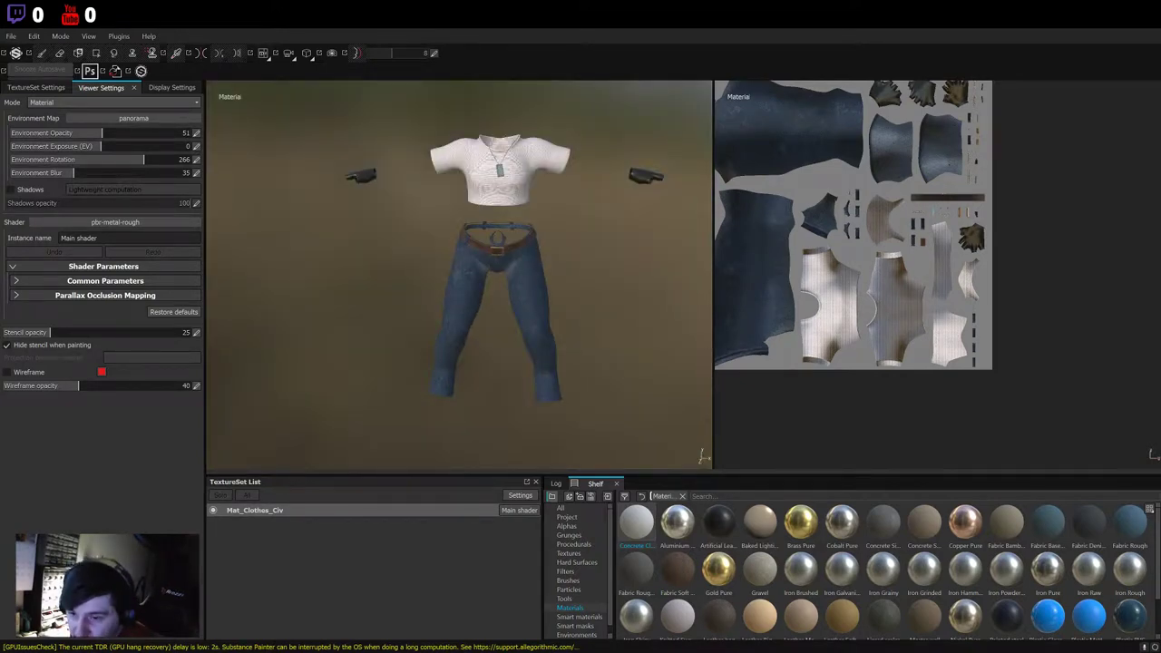
{"action": "right_click_drag", "start_coordinate": [514, 319], "coordinate": [238, 408], "text": "alt"}
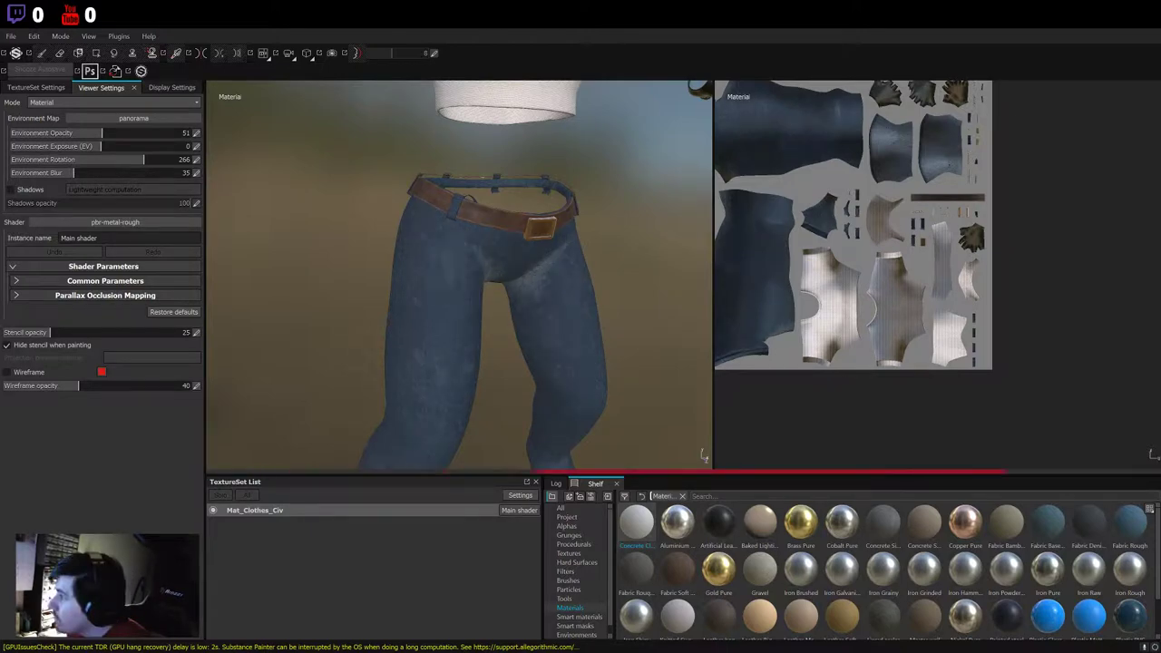
{"action": "key", "text": "f"}
{"action": "scroll", "coordinate": [469, 324], "scroll_direction": "up", "scroll_amount": 3}
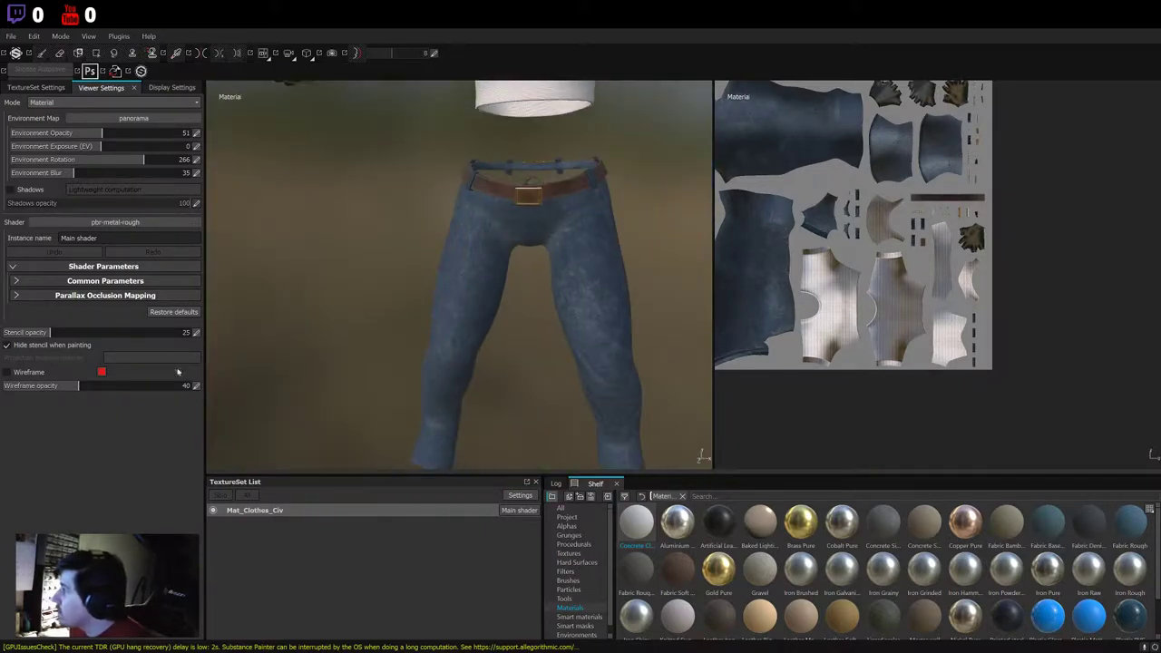
{"action": "scroll", "coordinate": [458, 273], "scroll_direction": "down", "scroll_amount": 2}
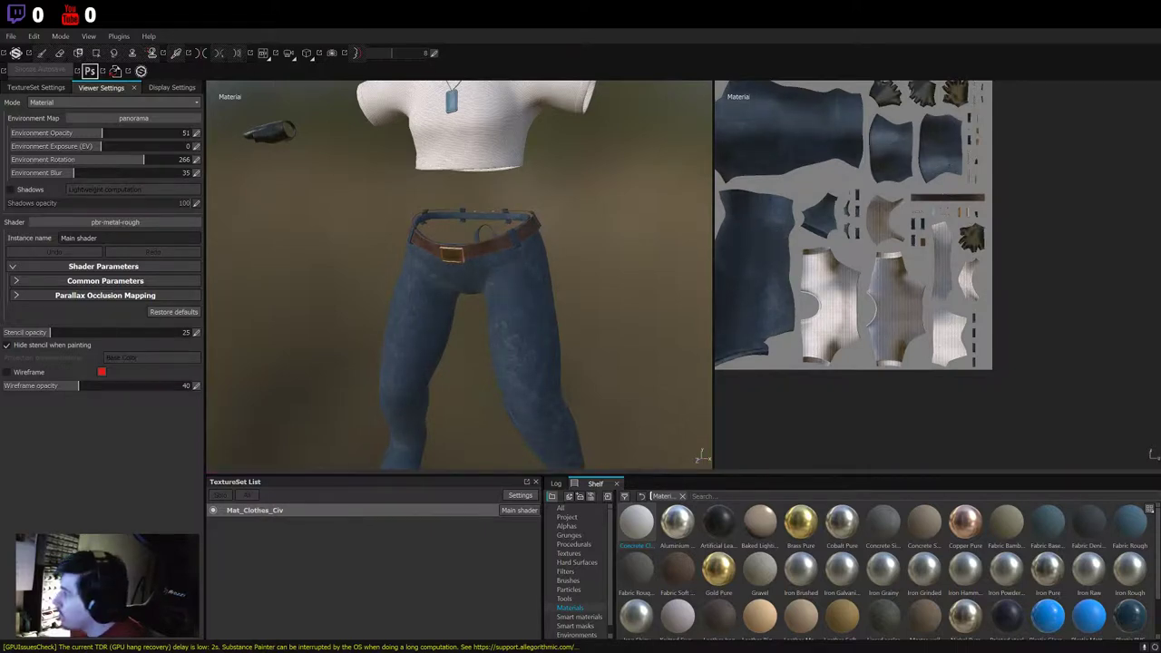
{"action": "left_click_drag", "start_coordinate": [508, 300], "coordinate": [619, 311], "text": "alt"}
{"action": "scroll", "coordinate": [441, 415], "scroll_direction": "up", "scroll_amount": 3}
{"action": "scroll", "coordinate": [441, 415], "scroll_direction": "down", "scroll_amount": 2}
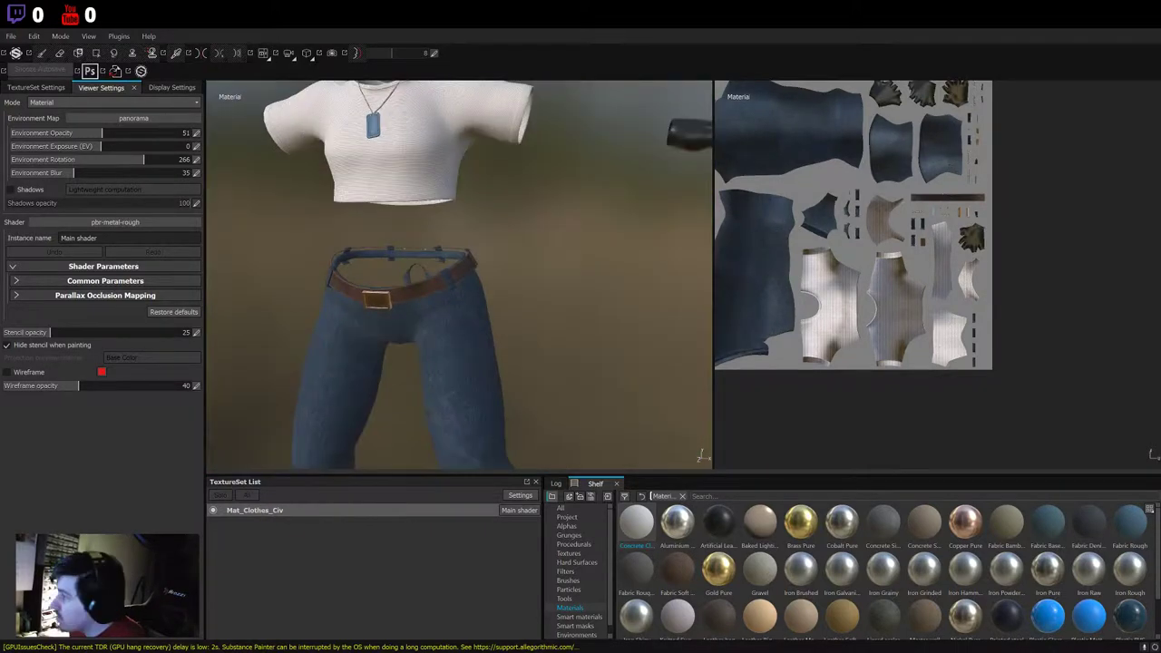
{"action": "left_click_drag", "start_coordinate": [508, 317], "coordinate": [577, 329], "text": "alt"}
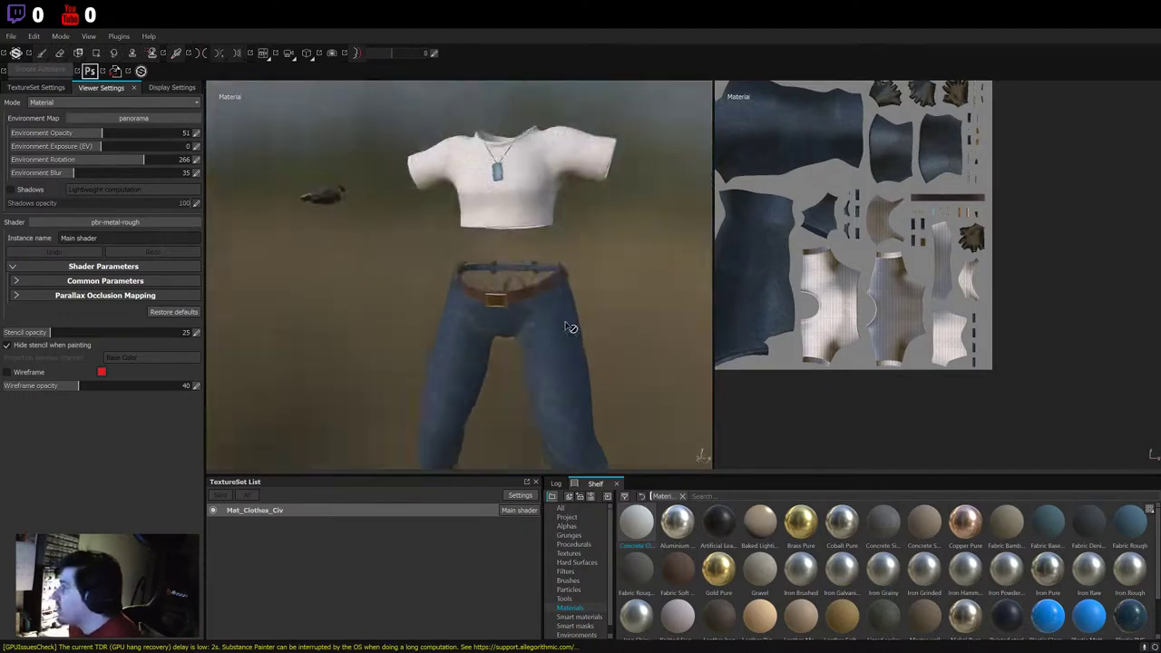
- Set Environment Rotation to 308, then open Blender's file browser on the fennec clothing folder
{"action": "right_click_drag", "start_coordinate": [577, 330], "coordinate": [339, 314], "text": "shift"}
{"action": "mouse_move", "coordinate": [508, 299]}
{"action": "left_mouse_down", "text": "alt"}
{"action": "mouse_move", "coordinate": [590, 411]}
{"action": "mouse_move", "coordinate": [617, 313]}
{"action": "left_mouse_up", "text": "alt"}
{"action": "right_click_drag", "start_coordinate": [617, 313], "coordinate": [591, 305], "text": "shift"}
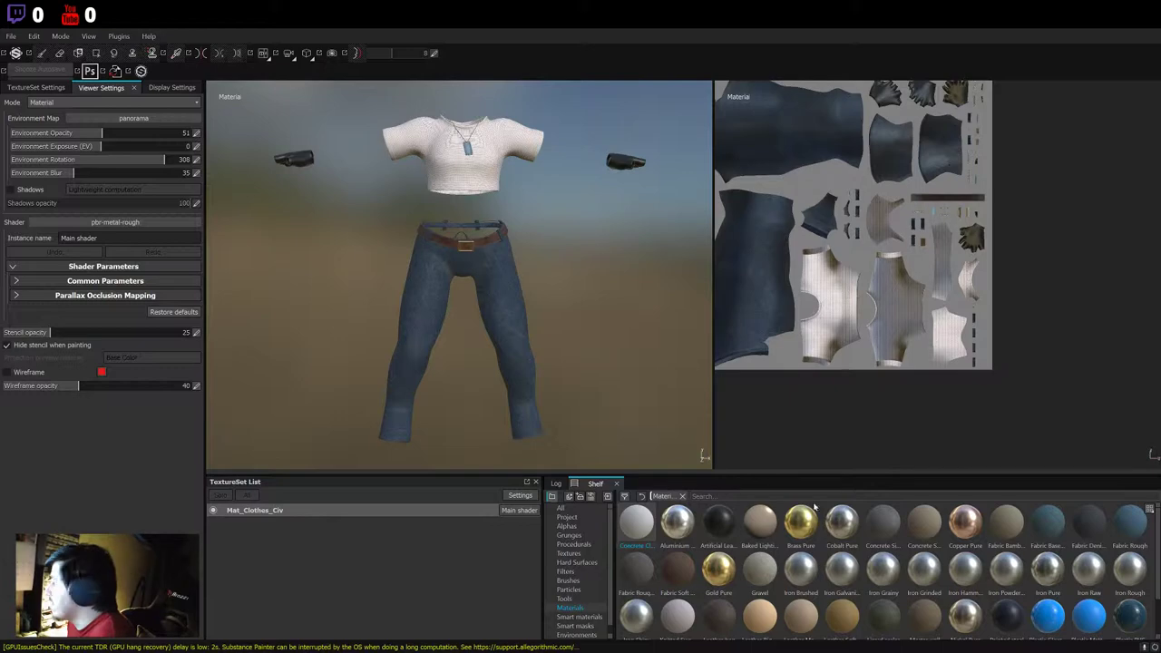
{"action": "mouse_move", "coordinate": [650, 298]}
{"action": "left_mouse_down", "text": "alt"}
{"action": "mouse_move", "coordinate": [290, 278]}
{"action": "mouse_move", "coordinate": [615, 339]}
{"action": "mouse_move", "coordinate": [447, 238]}
{"action": "left_mouse_up", "text": "alt"}
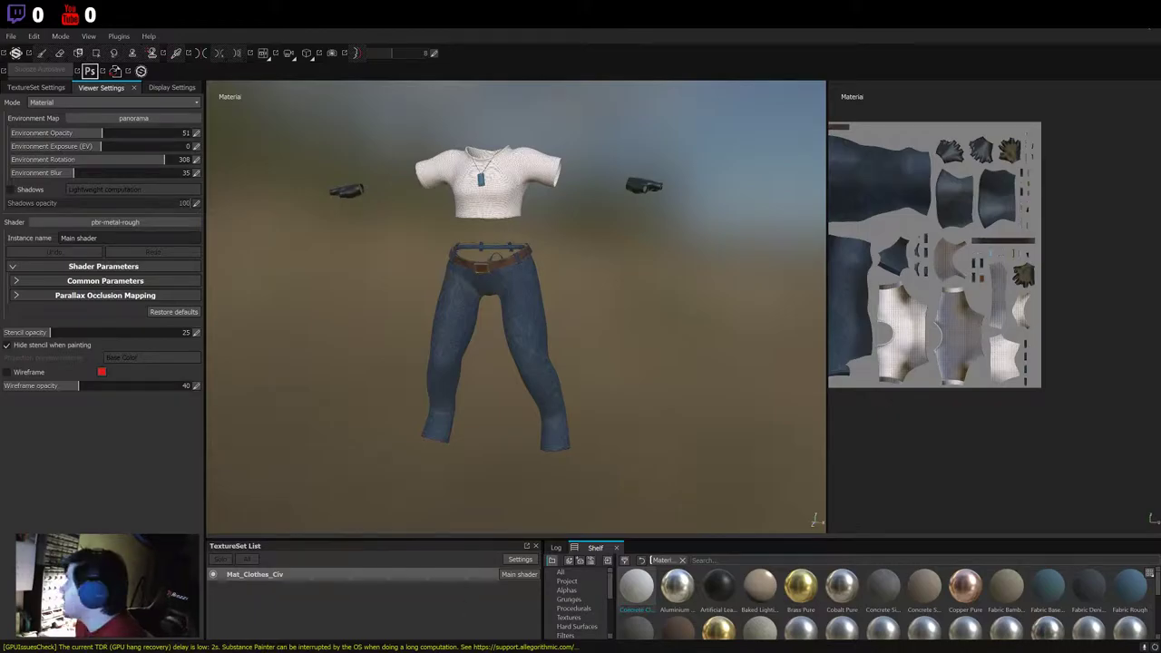
{"action": "key", "text": "alt+Tab"}
{"action": "left_click", "coordinate": [50, 211]}
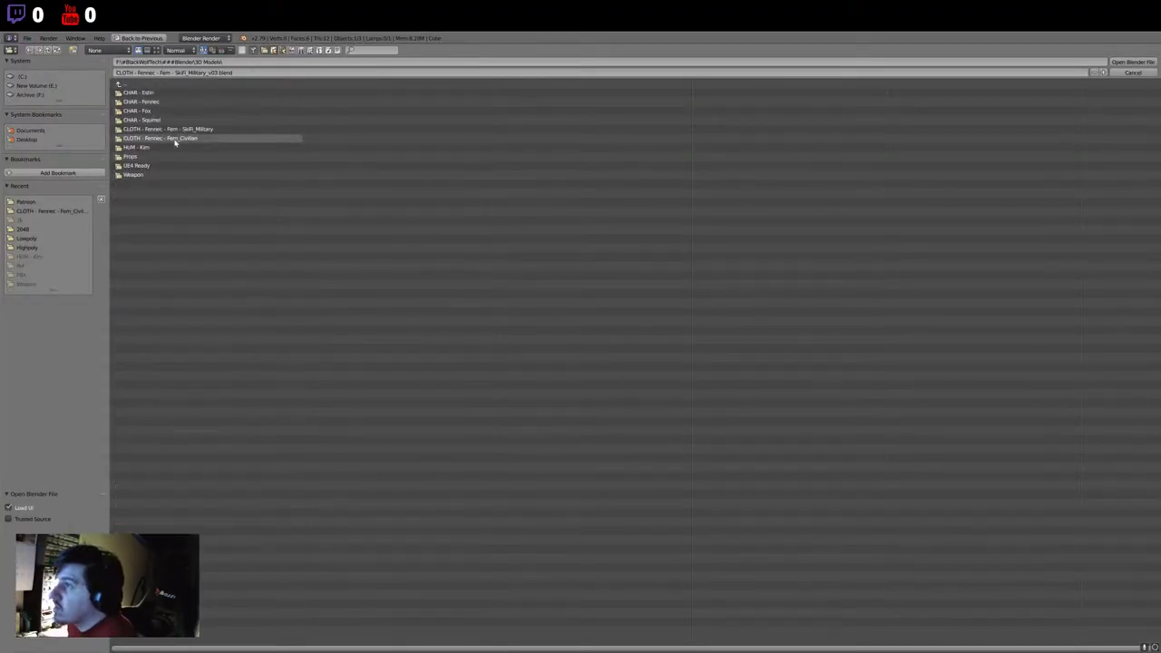
- Open the fennec character .blend from the CLOTH - Fennec folder in Blender
{"action": "left_click", "coordinate": [182, 184]}
{"action": "double_click", "coordinate": [183, 188]}
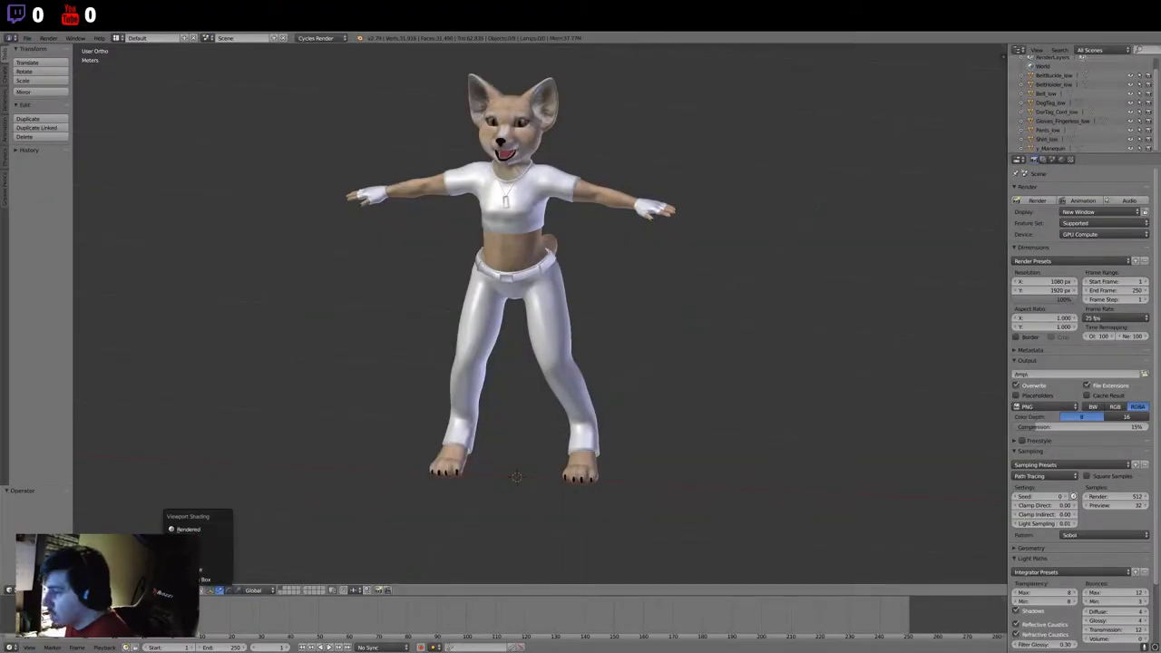
{"action": "left_click", "coordinate": [27, 38]}
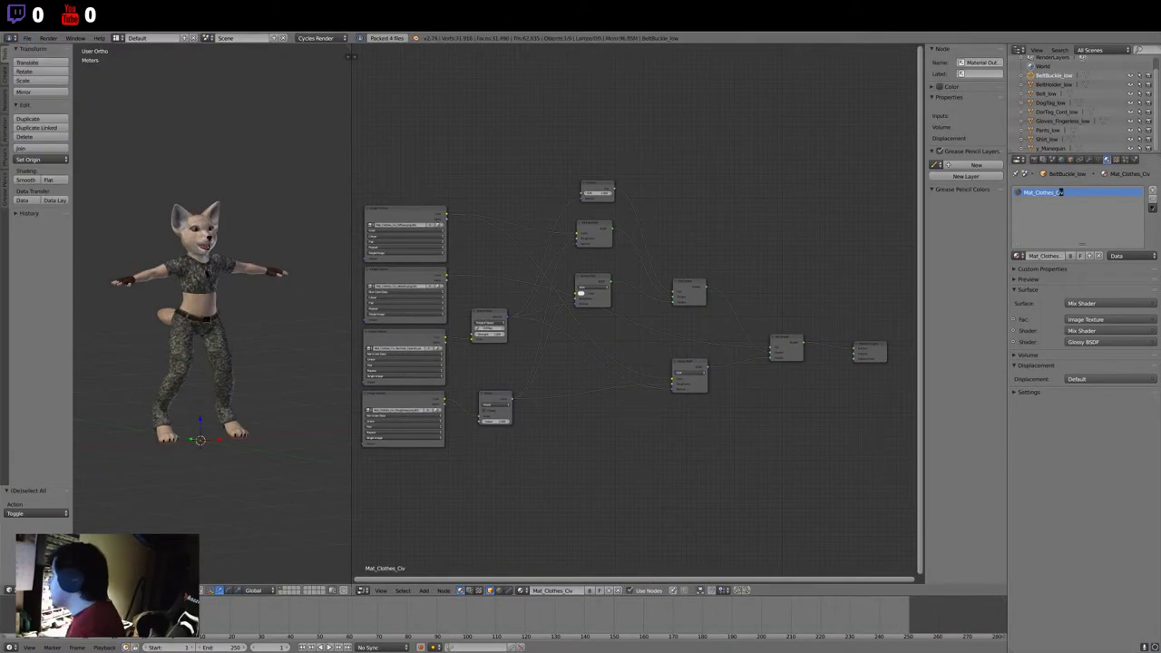
- Create a new copy of the camo clothing material as Mat_Clothes_Civ_Civ
{"action": "left_click", "coordinate": [1082, 257]}
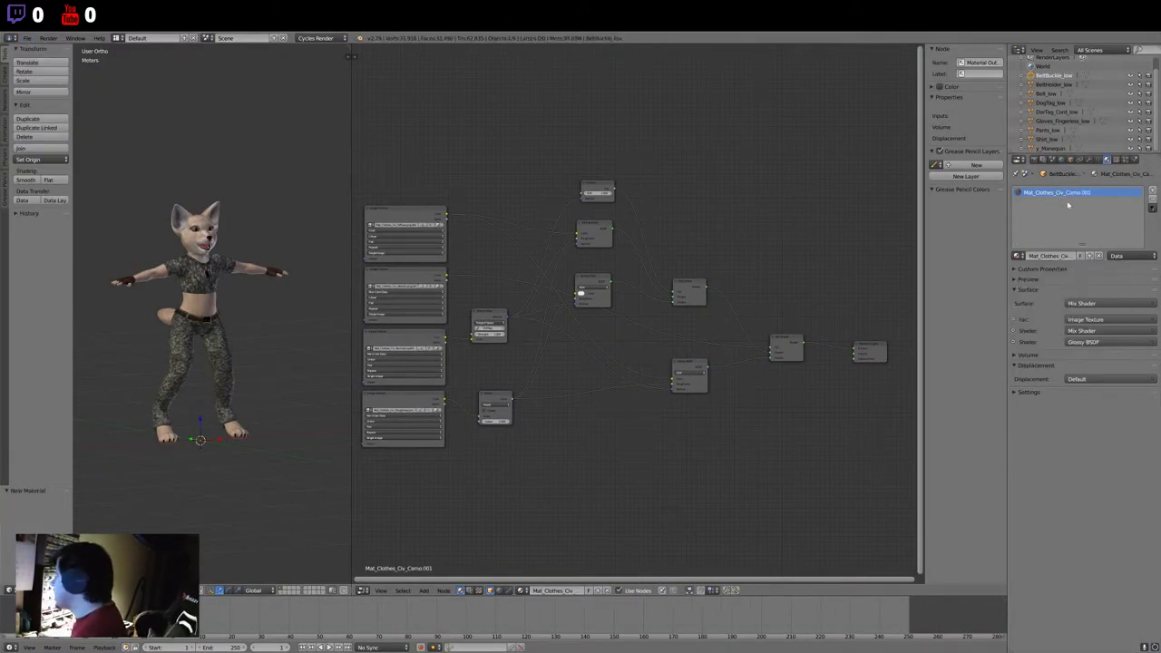
{"action": "middle_click_drag", "start_coordinate": [727, 217], "coordinate": [817, 220]}
{"action": "left_click", "coordinate": [522, 590]}
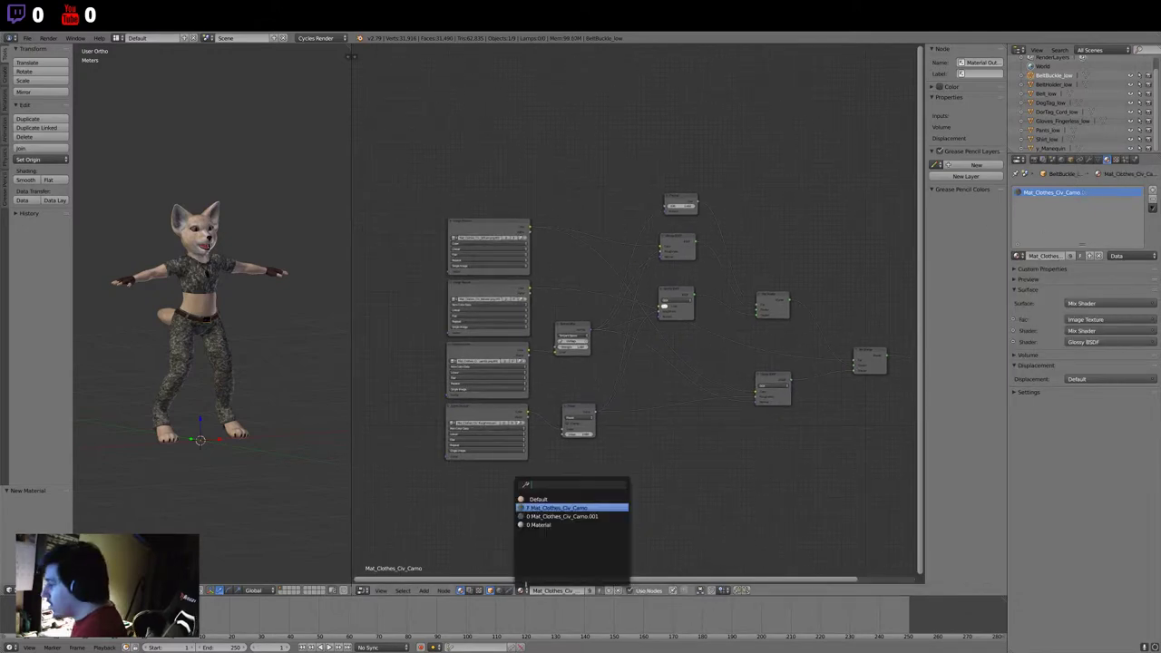
{"action": "scroll", "coordinate": [521, 241], "scroll_direction": "up", "scroll_amount": 2}
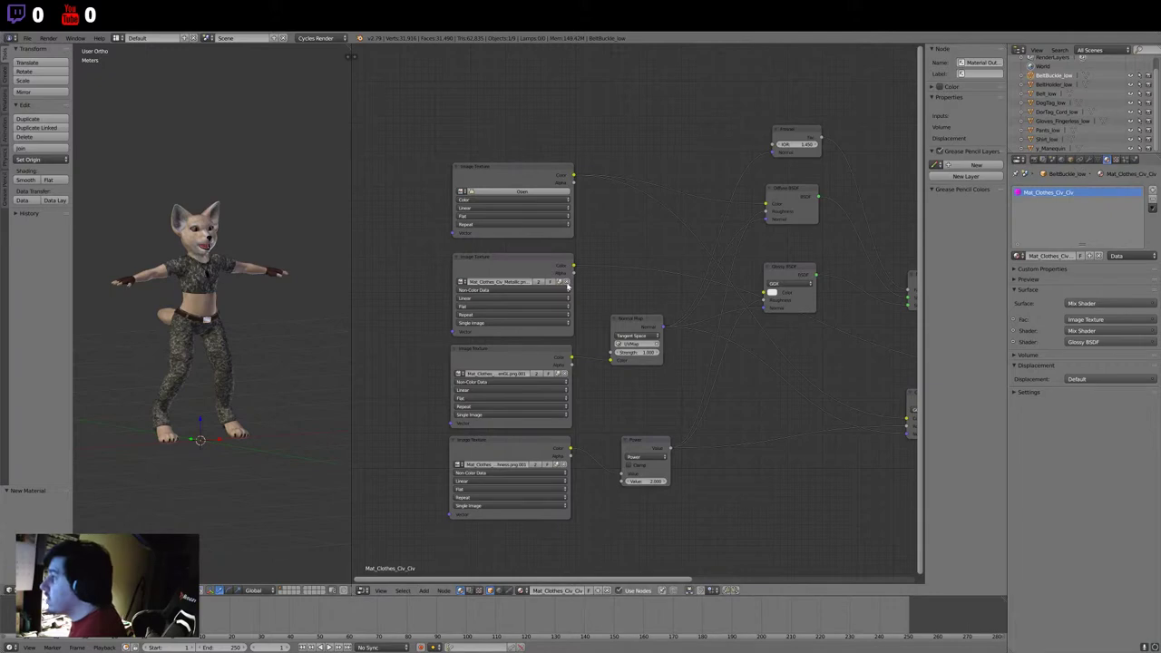
- Load the civilian texture maps from the Fem_Civilian folder into the image texture nodes
{"action": "left_click", "coordinate": [563, 191]}
{"action": "double_click", "coordinate": [201, 139]}
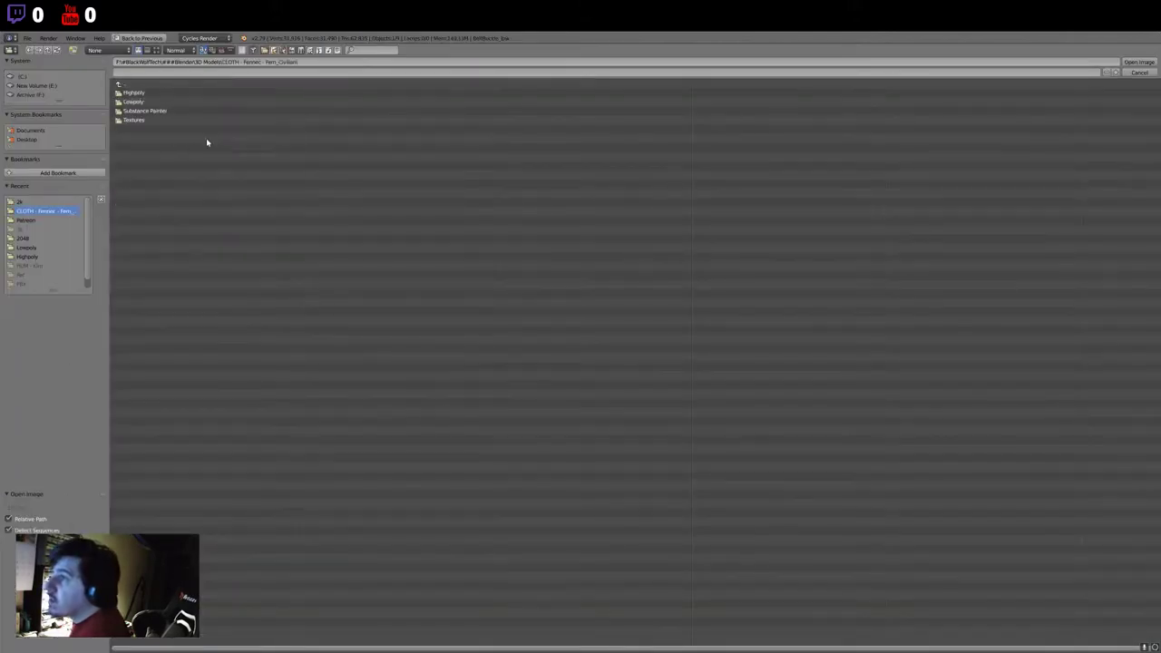
{"action": "double_click", "coordinate": [204, 113]}
{"action": "left_click", "coordinate": [521, 282]}
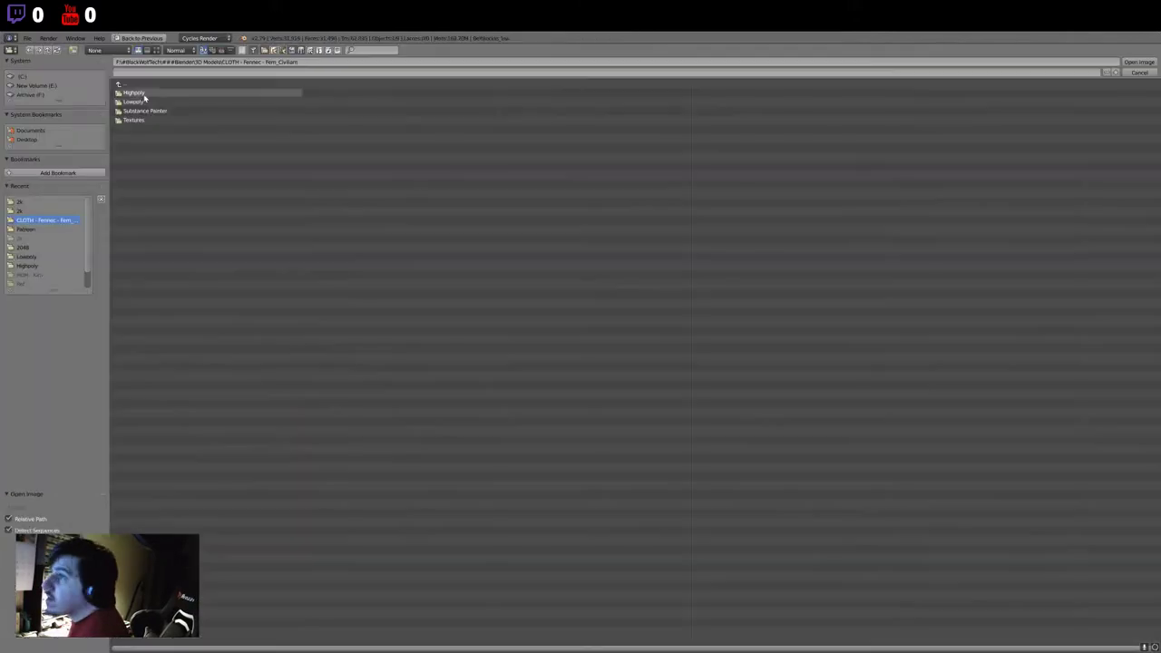
{"action": "key", "text": "BackSpace"}
{"action": "key", "text": "BackSpace"}
{"action": "key", "text": "BackSpace"}
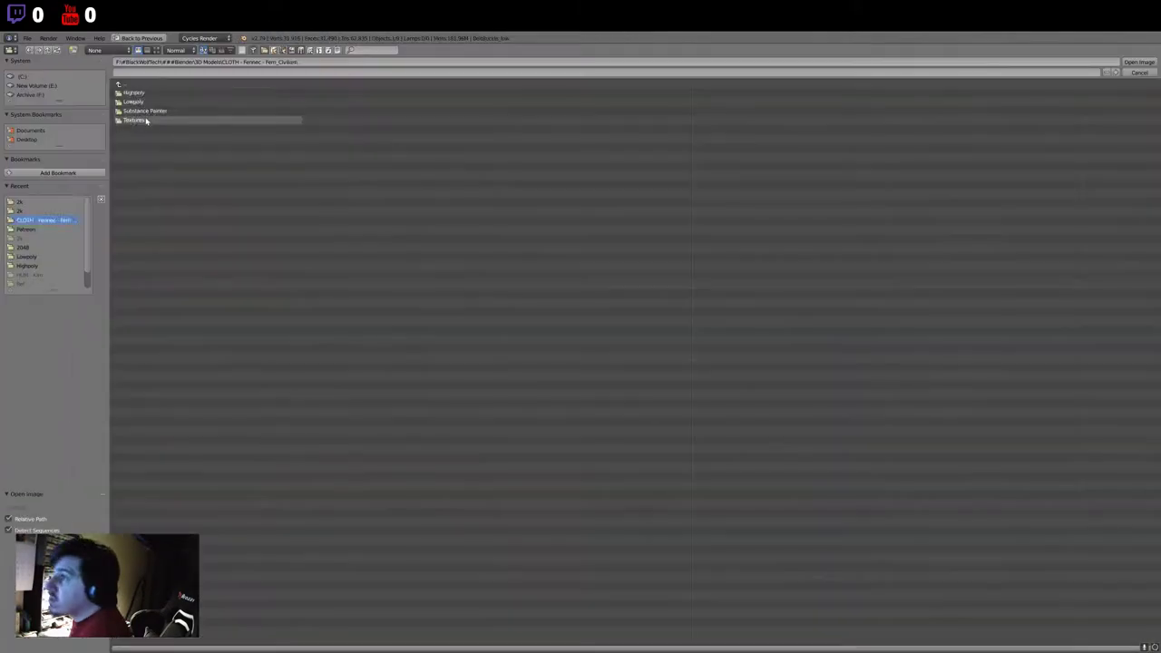
{"action": "key", "text": "Escape"}
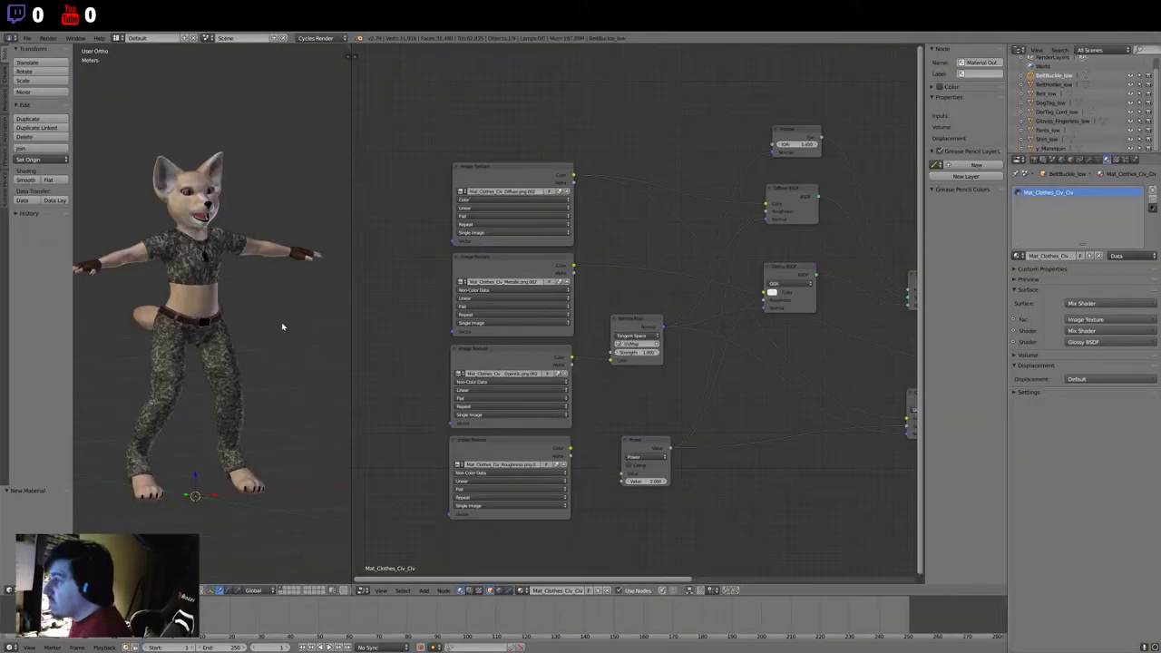
- Check the materials on the belt, dog tag cord and pants, then deselect all
{"action": "left_click_drag", "start_coordinate": [350, 327], "coordinate": [435, 326]}
{"action": "left_click", "coordinate": [1046, 94]}
{"action": "left_click", "coordinate": [1057, 111]}
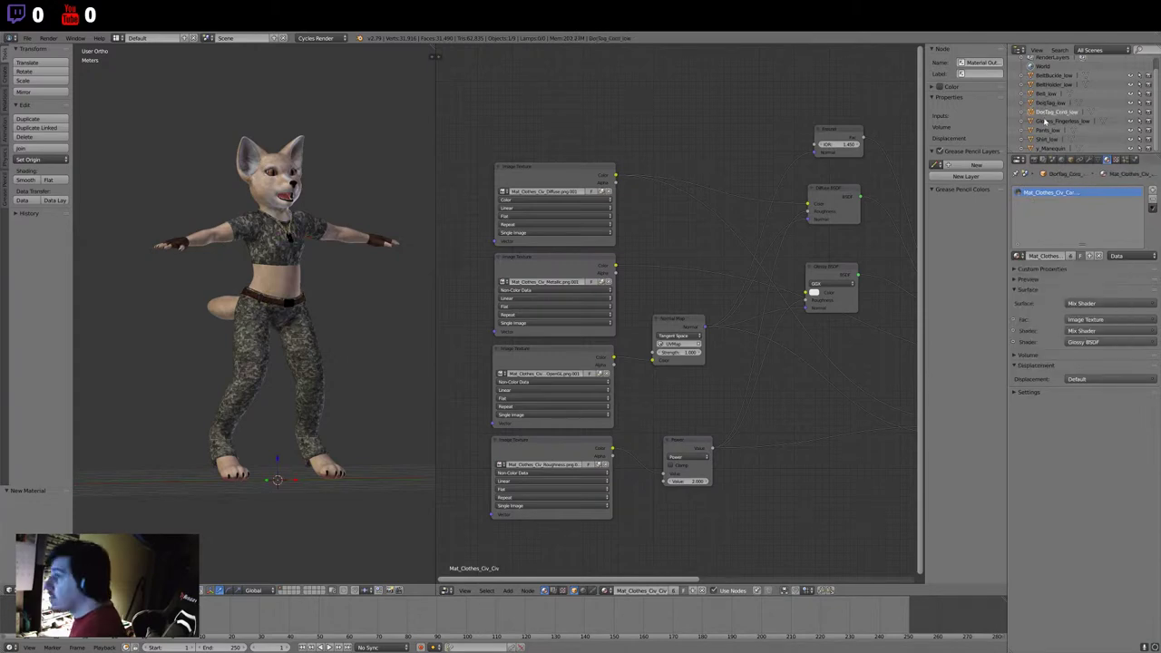
{"action": "middle_click_drag", "start_coordinate": [299, 272], "coordinate": [339, 301]}
{"action": "right_click", "coordinate": [263, 418]}
{"action": "scroll", "coordinate": [387, 218], "scroll_direction": "up", "scroll_amount": 2}
{"action": "scroll", "coordinate": [387, 219], "scroll_direction": "down", "scroll_amount": 2}
{"action": "middle_click_drag", "start_coordinate": [387, 218], "coordinate": [368, 370]}
{"action": "scroll", "coordinate": [368, 370], "scroll_direction": "up", "scroll_amount": 3}
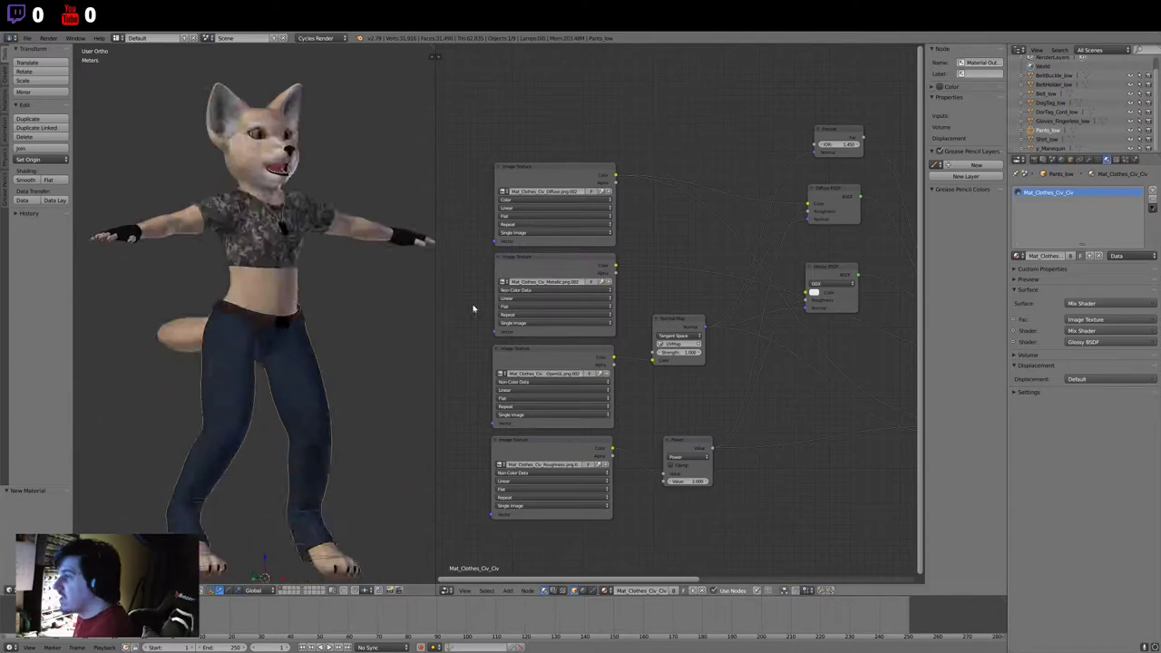
{"action": "scroll", "coordinate": [368, 370], "scroll_direction": "down", "scroll_amount": 3}
{"action": "left_click_drag", "start_coordinate": [437, 272], "coordinate": [513, 272]}
{"action": "scroll", "coordinate": [344, 251], "scroll_direction": "up", "scroll_amount": 4}
{"action": "scroll", "coordinate": [345, 251], "scroll_direction": "down", "scroll_amount": 4}
{"action": "key", "text": "a"}
{"action": "scroll", "coordinate": [752, 393], "scroll_direction": "down", "scroll_amount": 1}
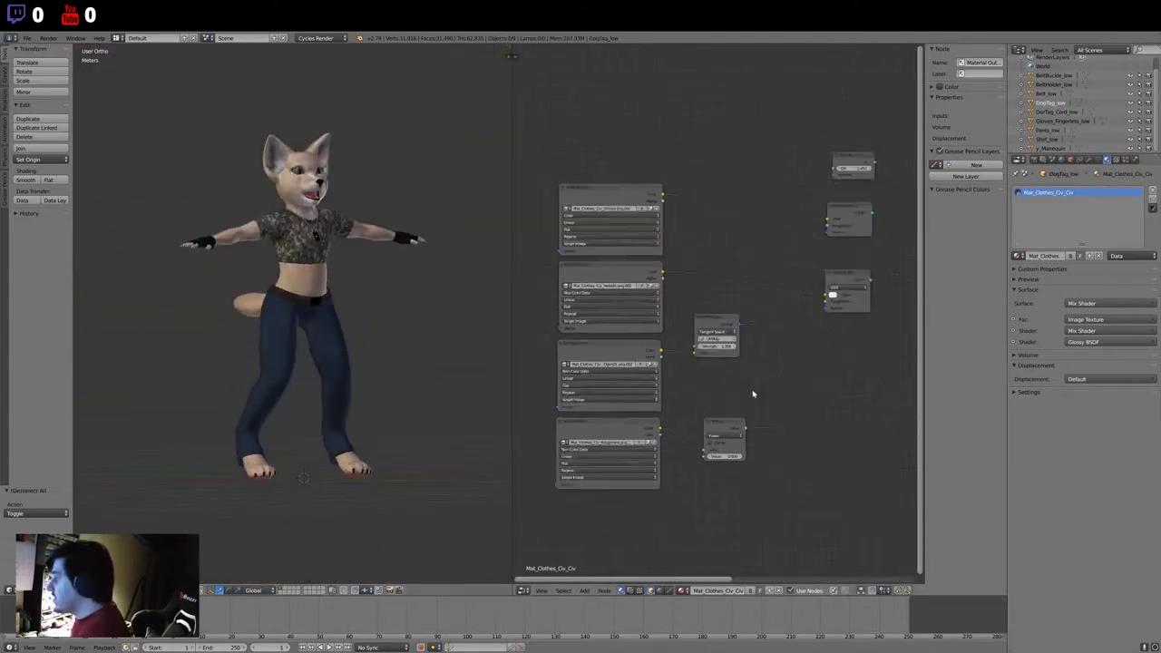
{"action": "scroll", "coordinate": [736, 385], "scroll_direction": "down", "scroll_amount": 3}
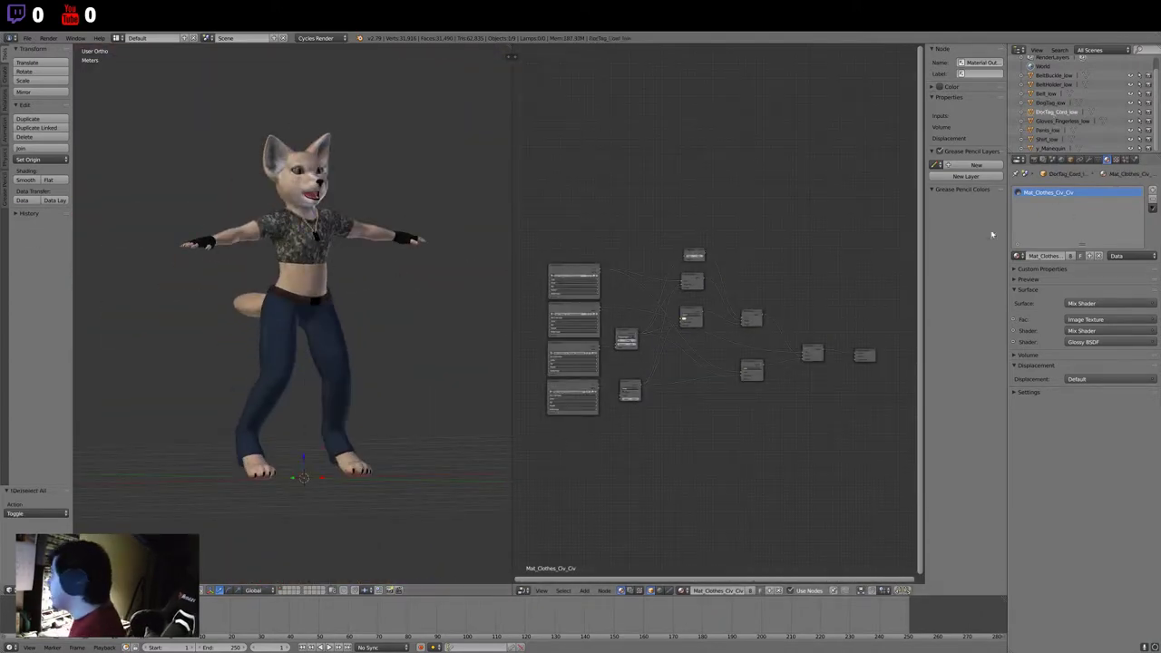
- Inspect the fennec's plain white tee from the front, three-quarter and back views
{"action": "middle_click_drag", "start_coordinate": [423, 277], "coordinate": [441, 323]}
{"action": "scroll", "coordinate": [441, 324], "scroll_direction": "up", "scroll_amount": 4}
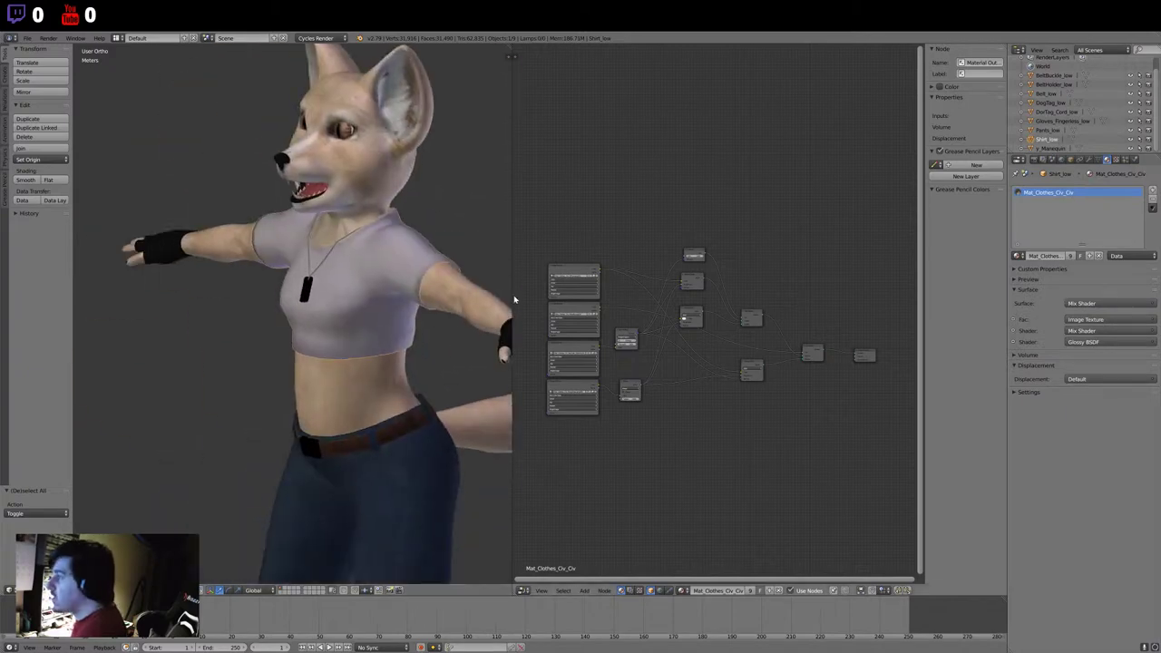
{"action": "left_click_drag", "start_coordinate": [513, 363], "coordinate": [724, 363]}
{"action": "scroll", "coordinate": [450, 325], "scroll_direction": "down", "scroll_amount": 2}
{"action": "middle_click_drag", "start_coordinate": [450, 324], "coordinate": [441, 341]}
{"action": "mouse_move", "coordinate": [410, 279]}
{"action": "middle_mouse_down"}
{"action": "mouse_move", "coordinate": [339, 332]}
{"action": "mouse_move", "coordinate": [487, 306]}
{"action": "mouse_move", "coordinate": [479, 316]}
{"action": "middle_mouse_up"}
- Review the image texture nodes, then save the file to pack the texture images
{"action": "left_click_drag", "start_coordinate": [724, 299], "coordinate": [524, 294]}
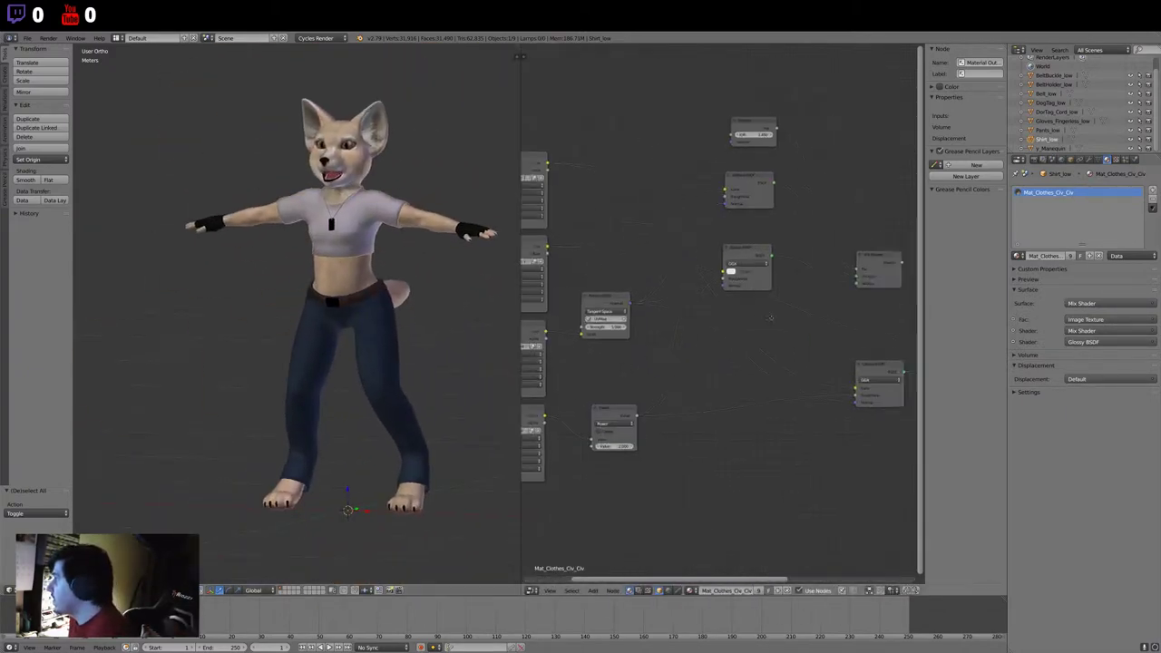
{"action": "scroll", "coordinate": [635, 308], "scroll_direction": "up", "scroll_amount": 2}
{"action": "scroll", "coordinate": [716, 329], "scroll_direction": "down", "scroll_amount": 3}
{"action": "scroll", "coordinate": [795, 326], "scroll_direction": "up", "scroll_amount": 2}
{"action": "scroll", "coordinate": [790, 335], "scroll_direction": "down", "scroll_amount": 3, "text": "ctrl"}
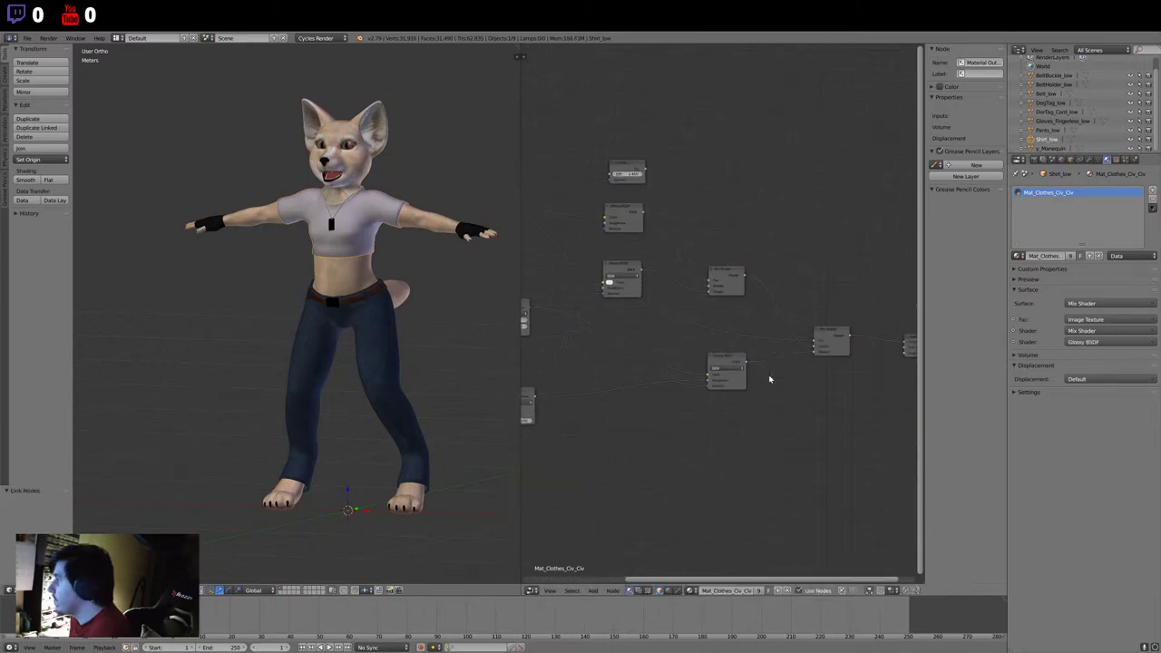
{"action": "middle_click_drag", "start_coordinate": [620, 266], "coordinate": [737, 336]}
{"action": "left_click", "coordinate": [737, 336]}
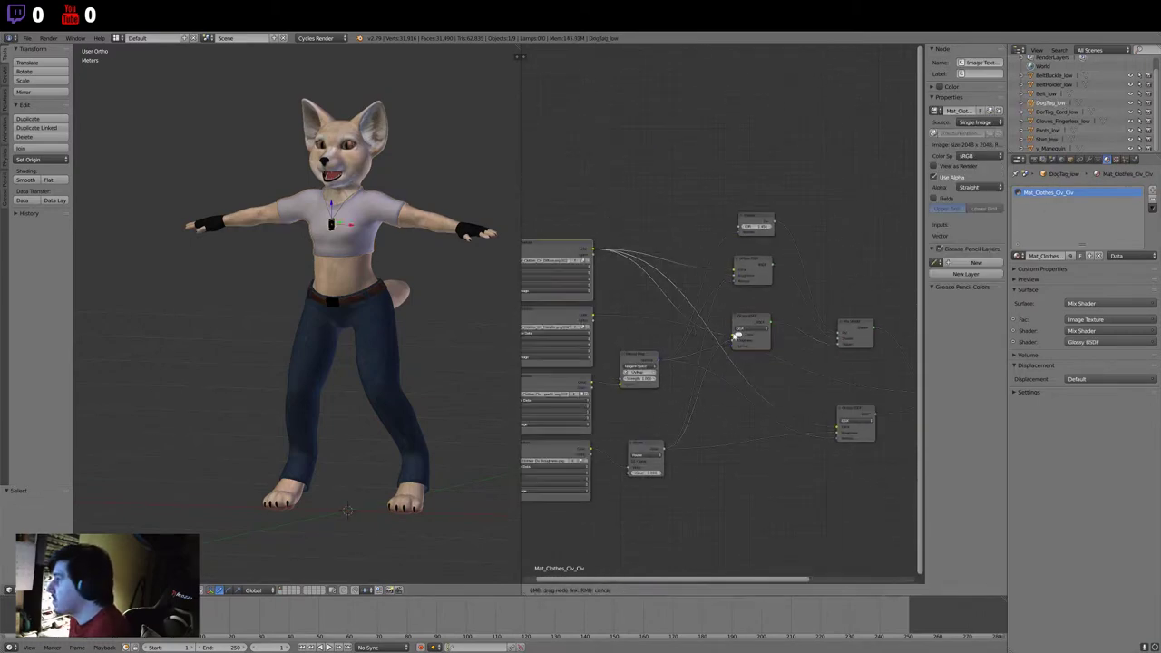
{"action": "scroll", "coordinate": [717, 332], "scroll_direction": "up", "scroll_amount": 2, "text": "ctrl"}
{"action": "scroll", "coordinate": [740, 345], "scroll_direction": "down", "scroll_amount": 2}
{"action": "scroll", "coordinate": [744, 377], "scroll_direction": "down", "scroll_amount": 2}
{"action": "mouse_move", "coordinate": [454, 363]}
{"action": "middle_mouse_down"}
{"action": "mouse_move", "coordinate": [399, 350]}
{"action": "mouse_move", "coordinate": [418, 351]}
{"action": "mouse_move", "coordinate": [299, 181]}
{"action": "middle_mouse_up"}
{"action": "key", "text": "a"}
{"action": "key", "text": "ctrl+s"}
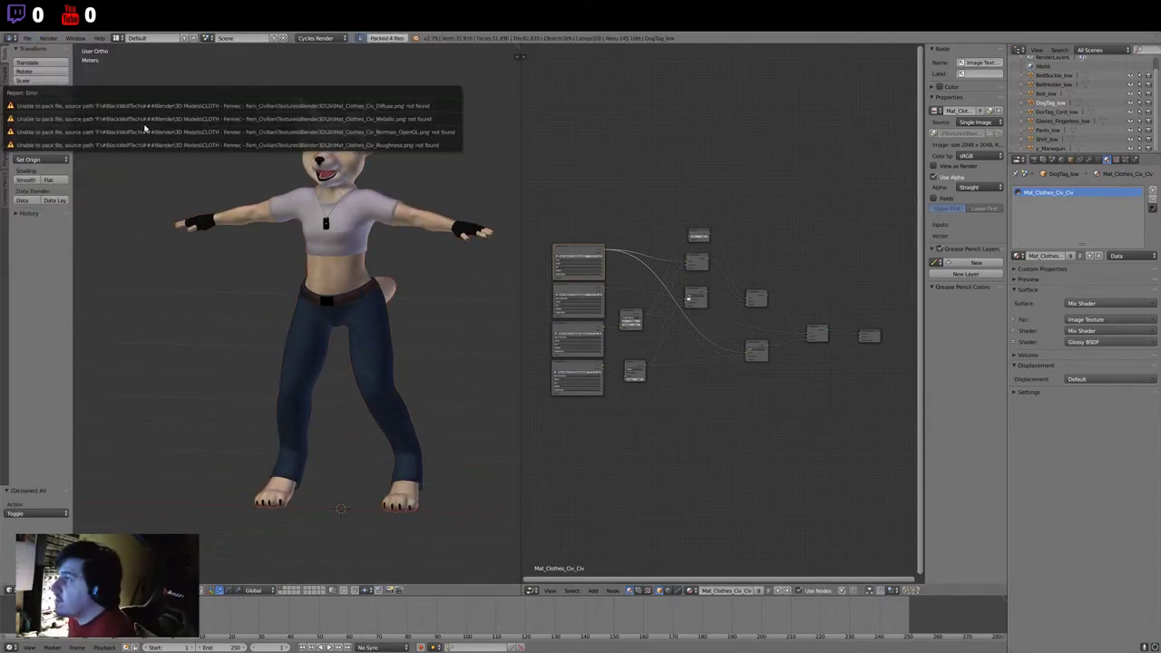
- Revert the file to its last saved version
{"action": "left_click", "coordinate": [28, 37]}
{"action": "left_click", "coordinate": [37, 69]}
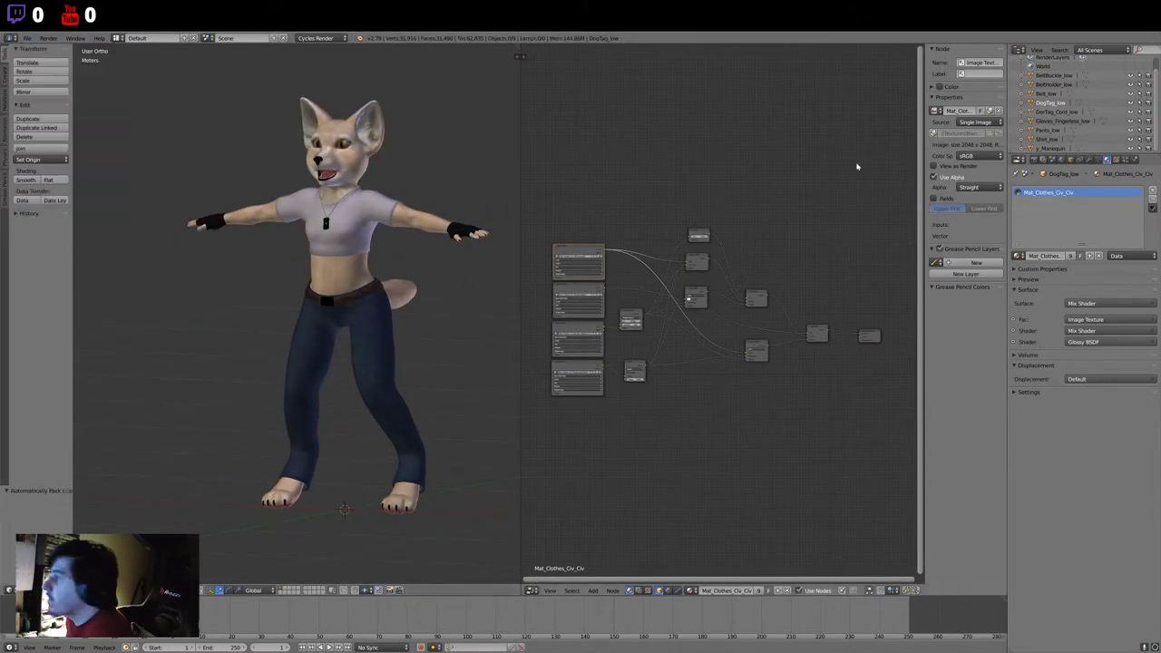
{"action": "scroll", "coordinate": [790, 353], "scroll_direction": "up", "scroll_amount": 2}
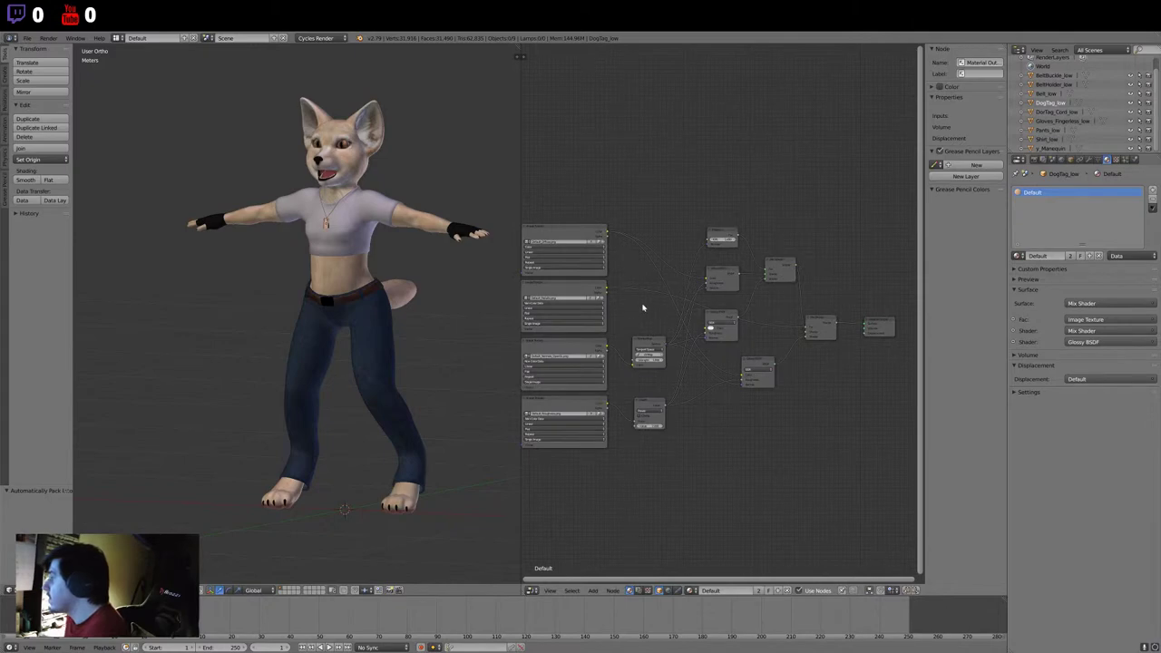
{"action": "scroll", "coordinate": [672, 313], "scroll_direction": "down", "scroll_amount": 1}
- Try Default and camo on the dog tag, settling on Mat_Clothes_Civ_Civ
{"action": "left_click", "coordinate": [1020, 257]}
{"action": "left_click", "coordinate": [1052, 287]}
{"action": "left_click", "coordinate": [1019, 257]}
{"action": "left_click", "coordinate": [1039, 270]}
{"action": "left_click", "coordinate": [1020, 256]}
{"action": "left_click", "coordinate": [1052, 278]}
{"action": "left_click", "coordinate": [1020, 257]}
{"action": "left_click", "coordinate": [1039, 271]}
{"action": "left_click", "coordinate": [1020, 257]}
{"action": "left_click", "coordinate": [1052, 278]}
{"action": "left_click", "coordinate": [1020, 257]}
{"action": "left_click", "coordinate": [1039, 270]}
{"action": "left_click", "coordinate": [1020, 257]}
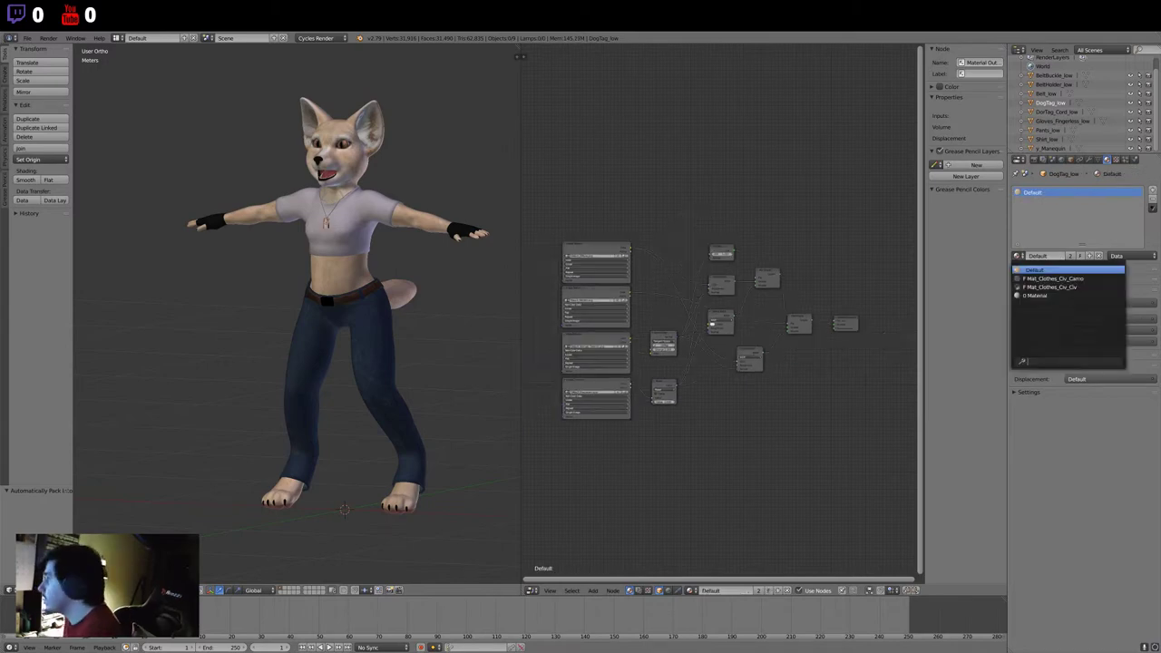
{"action": "left_click", "coordinate": [1052, 287]}
- Give the shirt the Mat_Clothes_Civ_Camo material, viewed from the front
{"action": "right_click", "coordinate": [297, 233]}
{"action": "key", "text": "KP_1"}
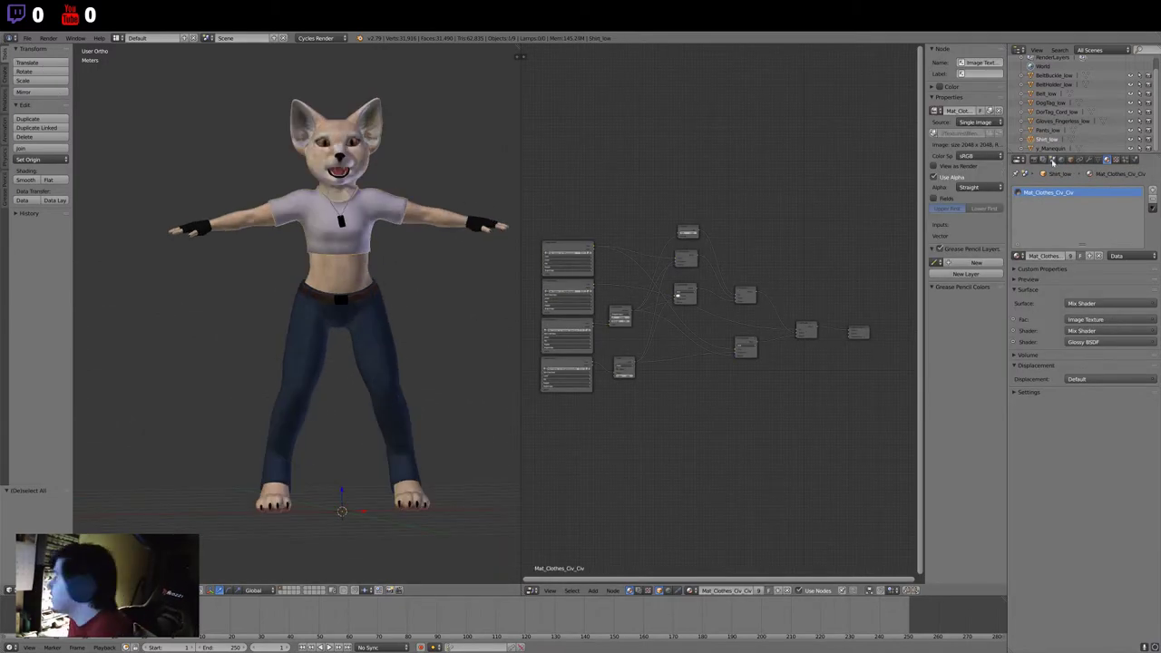
{"action": "left_click", "coordinate": [1020, 257]}
{"action": "left_click", "coordinate": [1039, 270]}
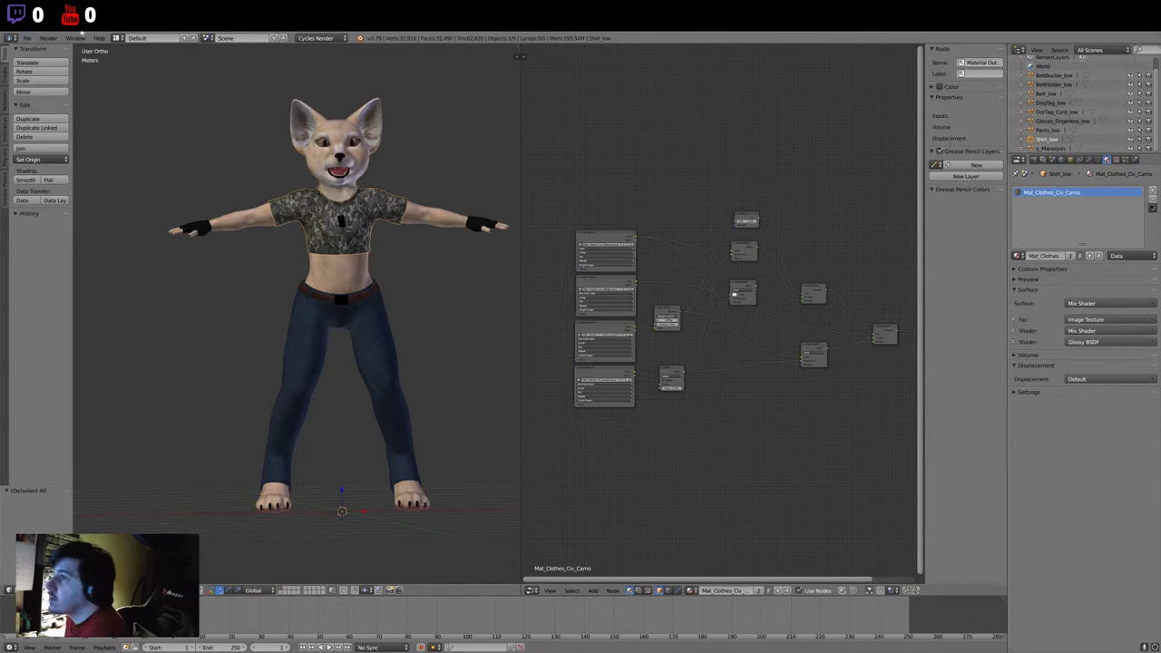